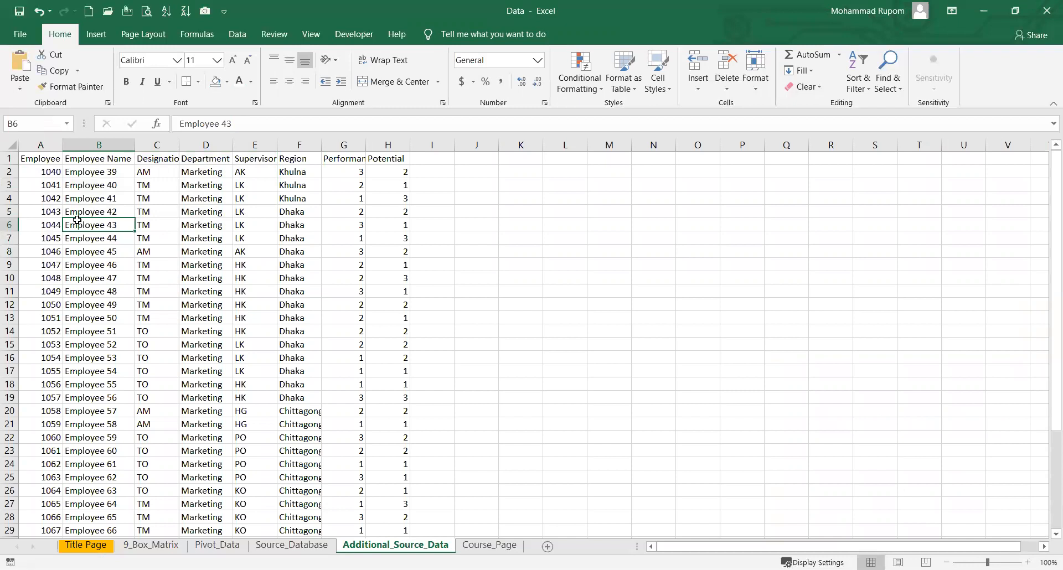
Compare the 9_Box_Matrix sheet with the Additional_Source_Data sheet, ending on the Solid Contributor count cell of the matrix
{"action": "left_click", "coordinate": [150, 545]}
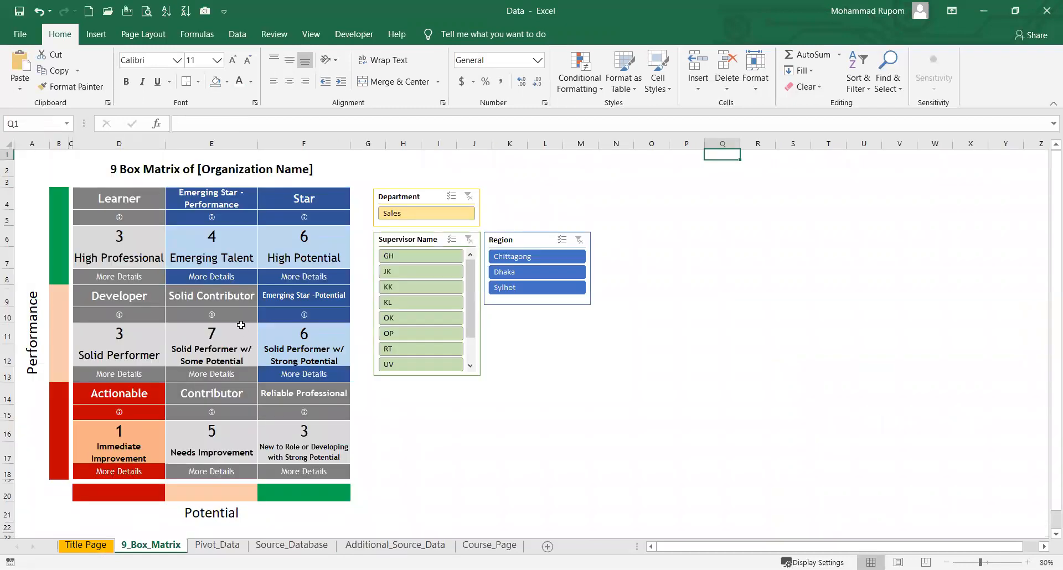
{"action": "left_click", "coordinate": [419, 551]}
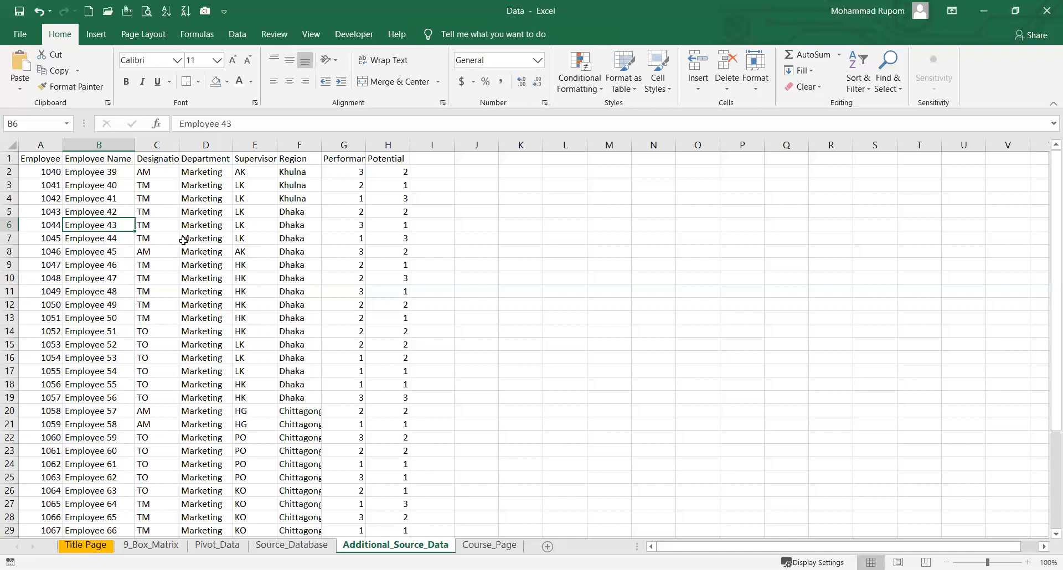
{"action": "left_click", "coordinate": [178, 545]}
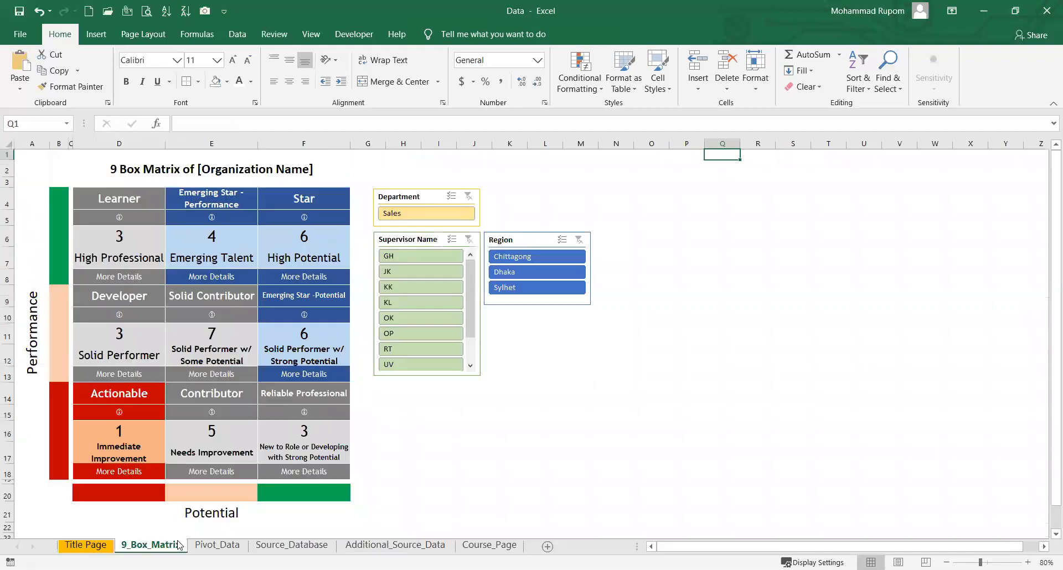
{"action": "left_click", "coordinate": [250, 328]}
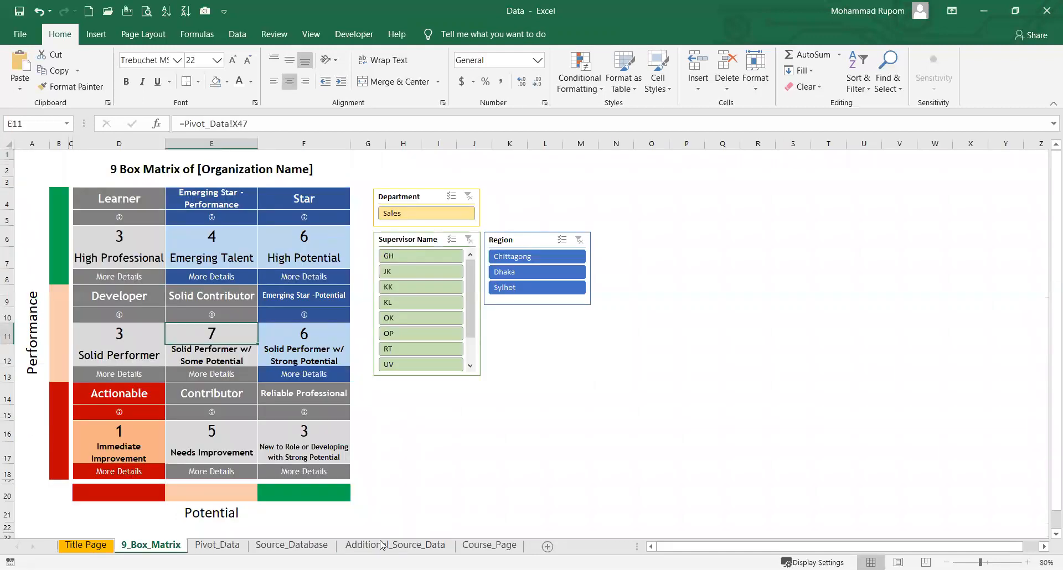
Review the Employee Code through Potential columns of the Source_Database table and display its table design settings
{"action": "left_click", "coordinate": [295, 545]}
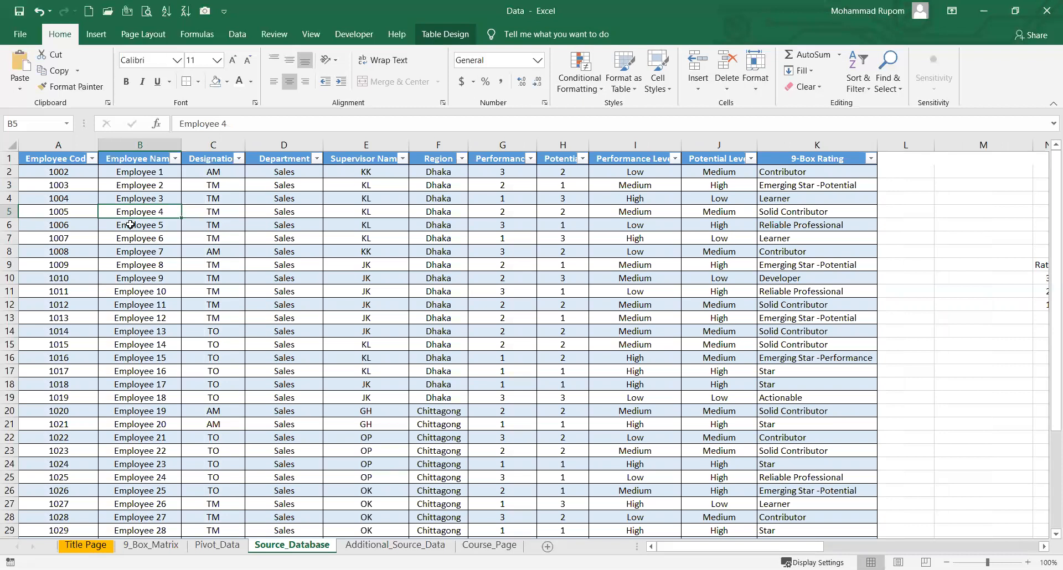
{"action": "left_click", "coordinate": [47, 159]}
{"action": "left_click_drag", "start_coordinate": [47, 159], "coordinate": [554, 537]}
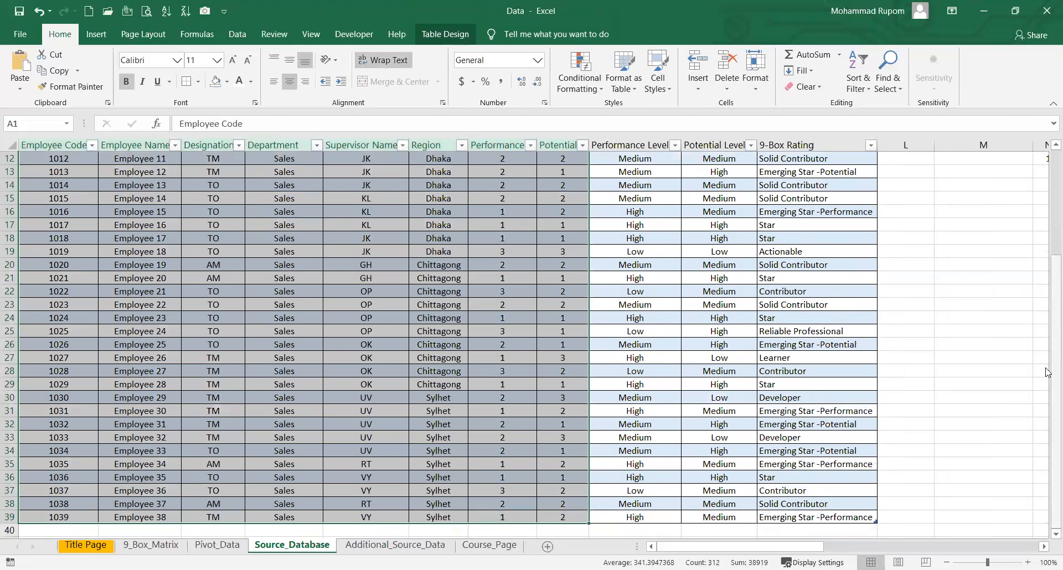
{"action": "scroll", "coordinate": [1048, 371], "scroll_direction": "up", "scroll_amount": 4}
{"action": "left_click", "coordinate": [440, 34]}
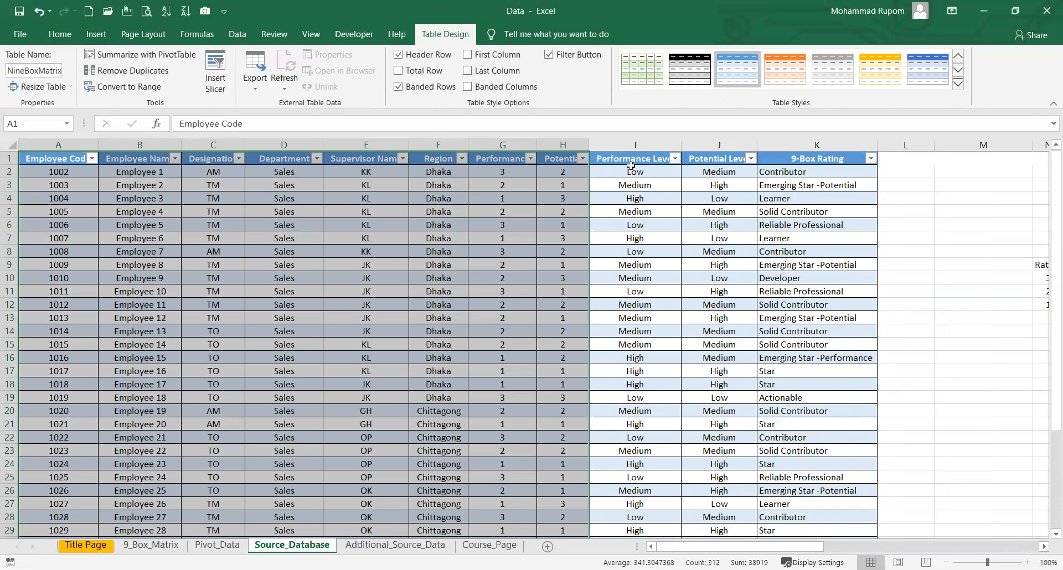
Examine the Performance Level, Potential Level and 9-Box Rating columns, and the Performance and Potential headers they relate to
{"action": "left_click", "coordinate": [624, 145]}
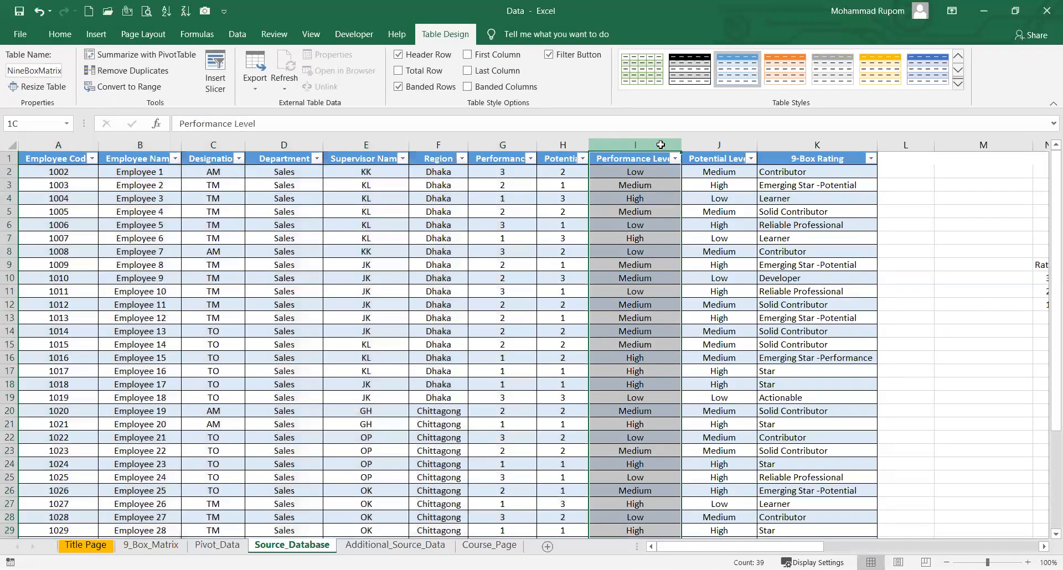
{"action": "key", "text": "shift+Right"}
{"action": "key", "text": "shift+Right"}
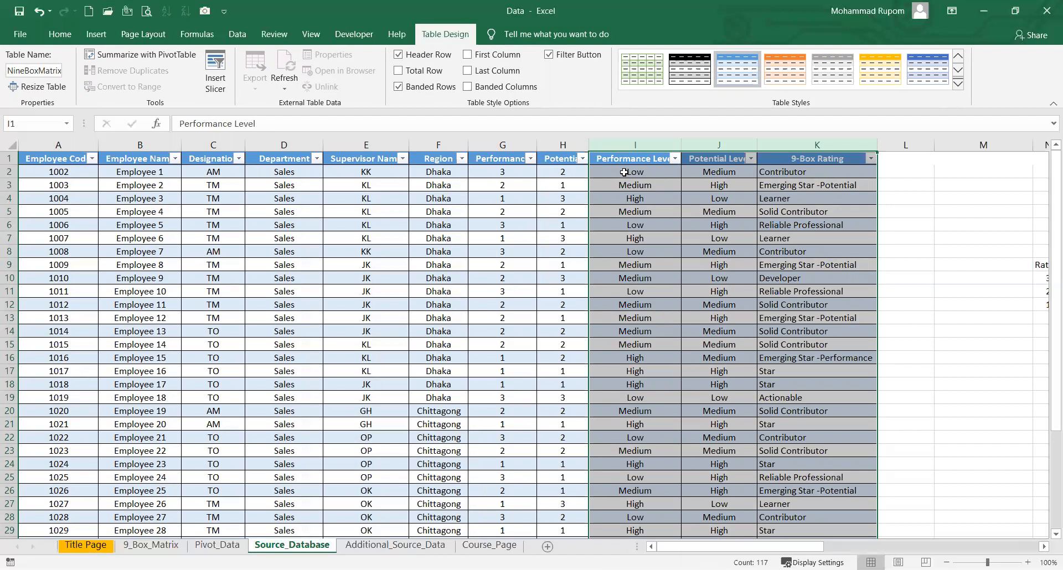
{"action": "left_click", "coordinate": [485, 154]}
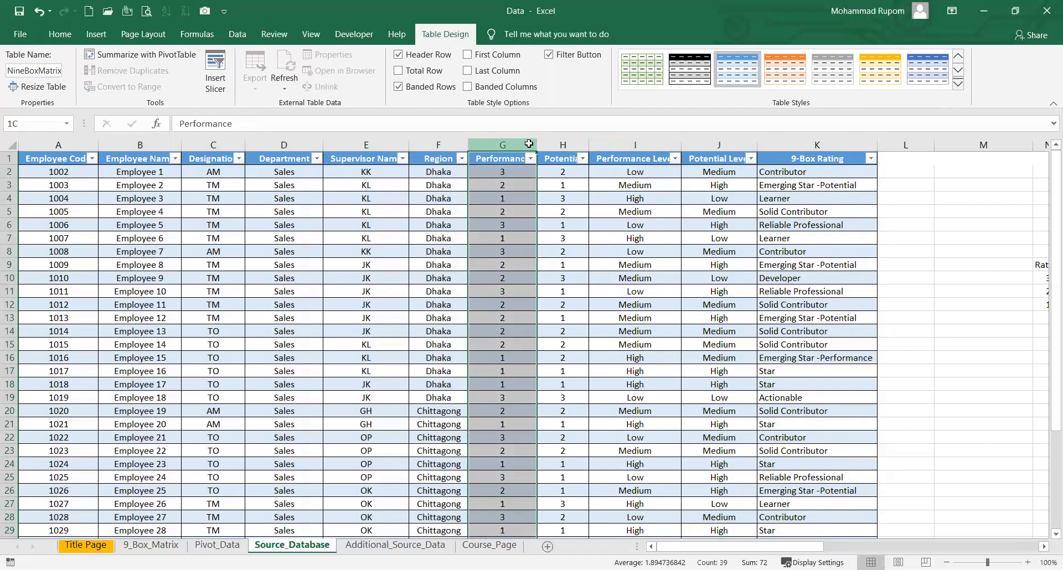
{"action": "left_click", "coordinate": [487, 160]}
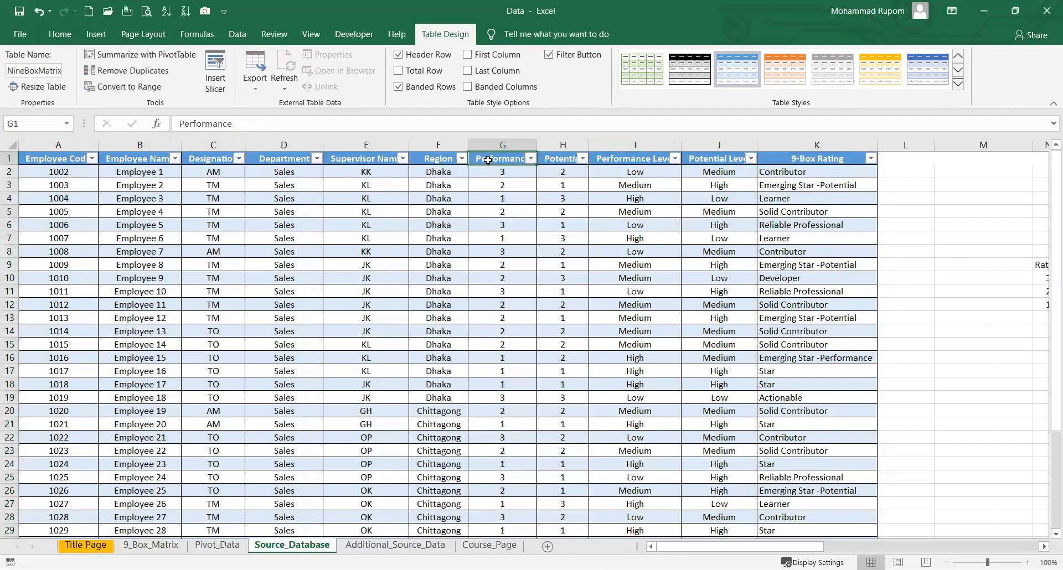
{"action": "left_click", "coordinate": [563, 159]}
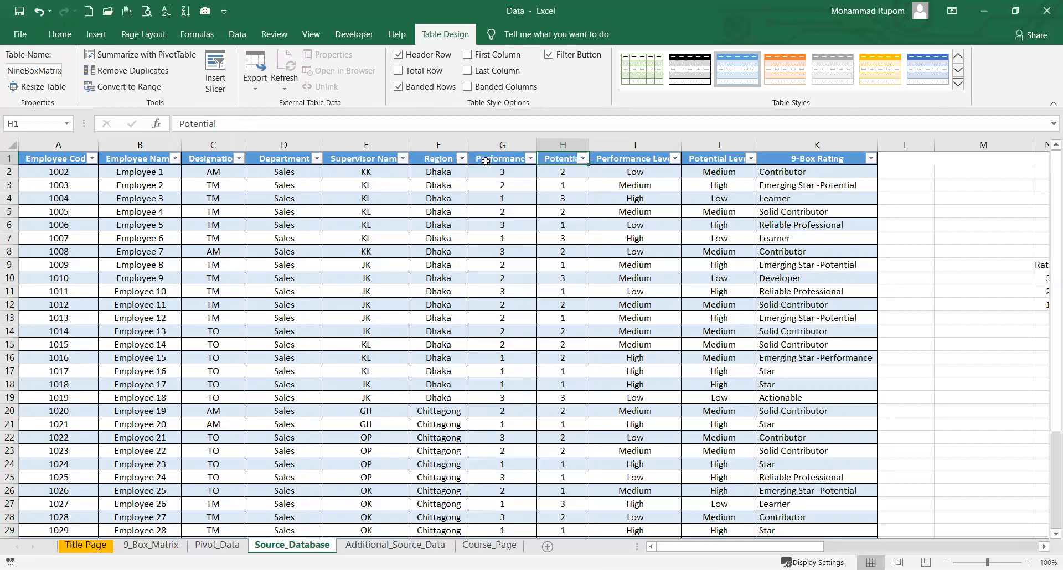
Look at the 9_Box_Matrix sheet again, and review the Source_Database headers from Employee Code through the Performance and Potential columns
{"action": "left_click", "coordinate": [155, 545]}
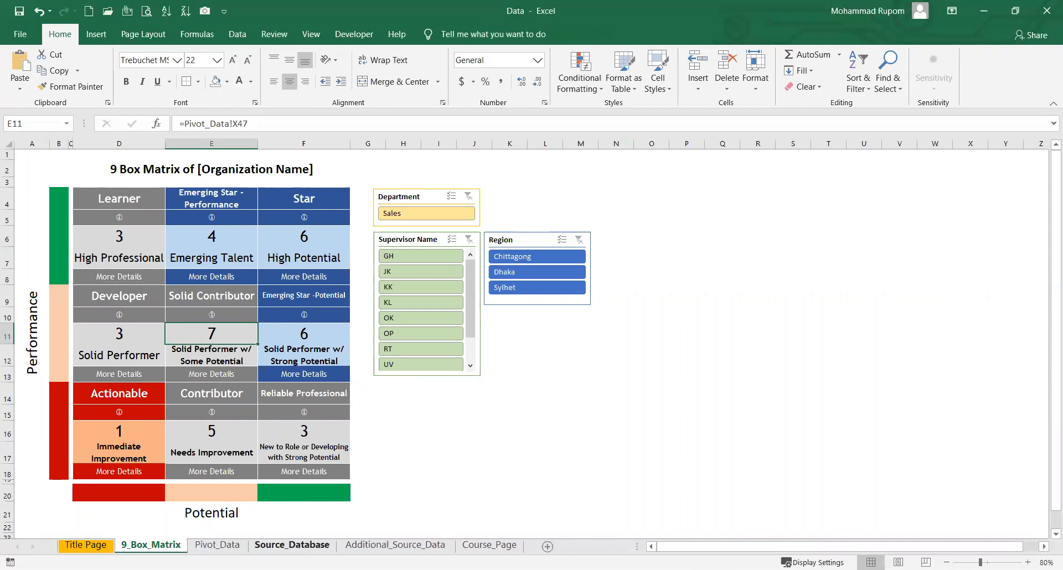
{"action": "left_click", "coordinate": [293, 546]}
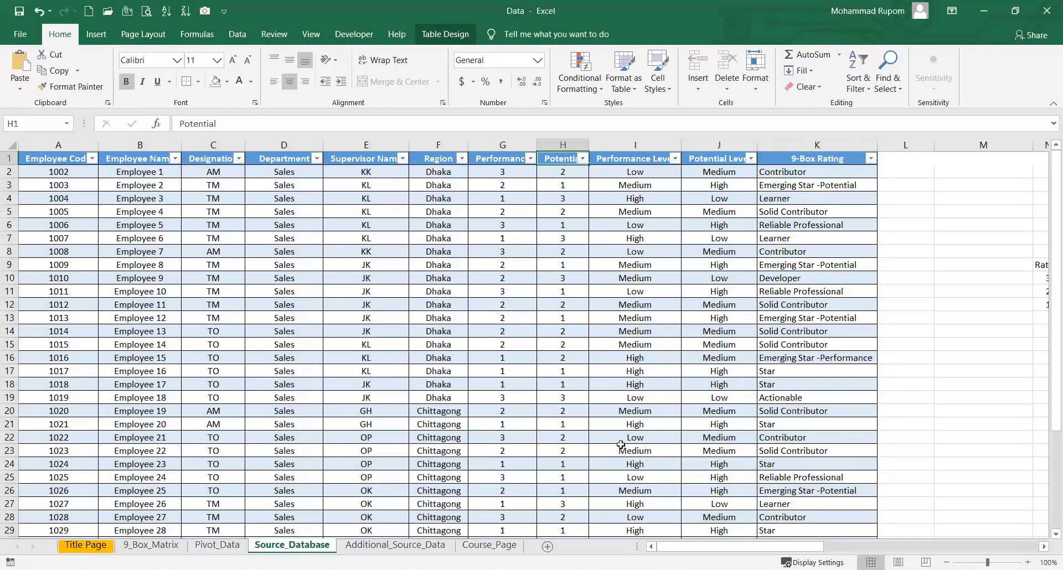
{"action": "left_click", "coordinate": [48, 156]}
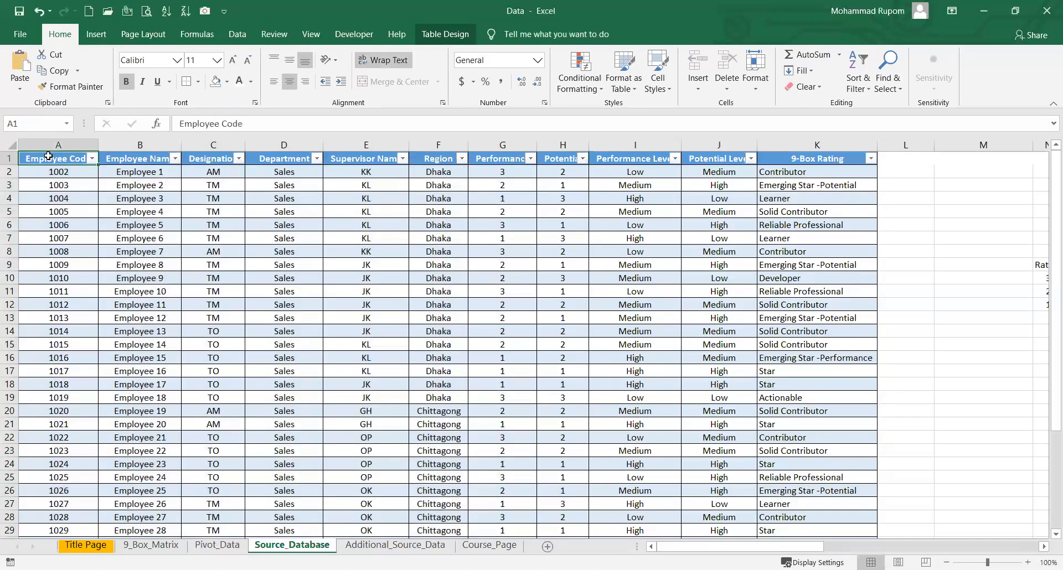
{"action": "left_click", "coordinate": [136, 157]}
{"action": "left_click", "coordinate": [221, 164]}
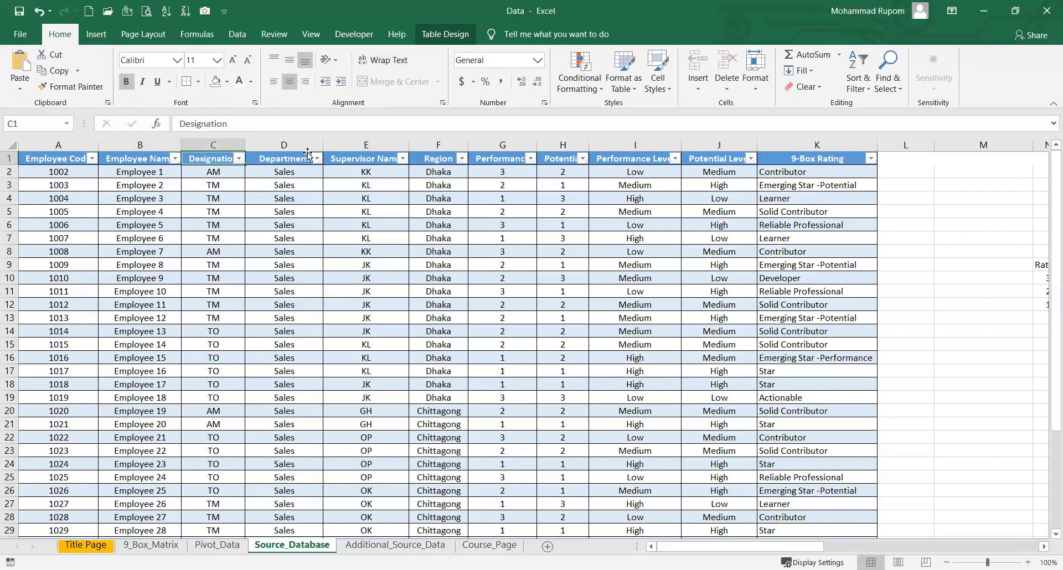
{"action": "left_click", "coordinate": [433, 160]}
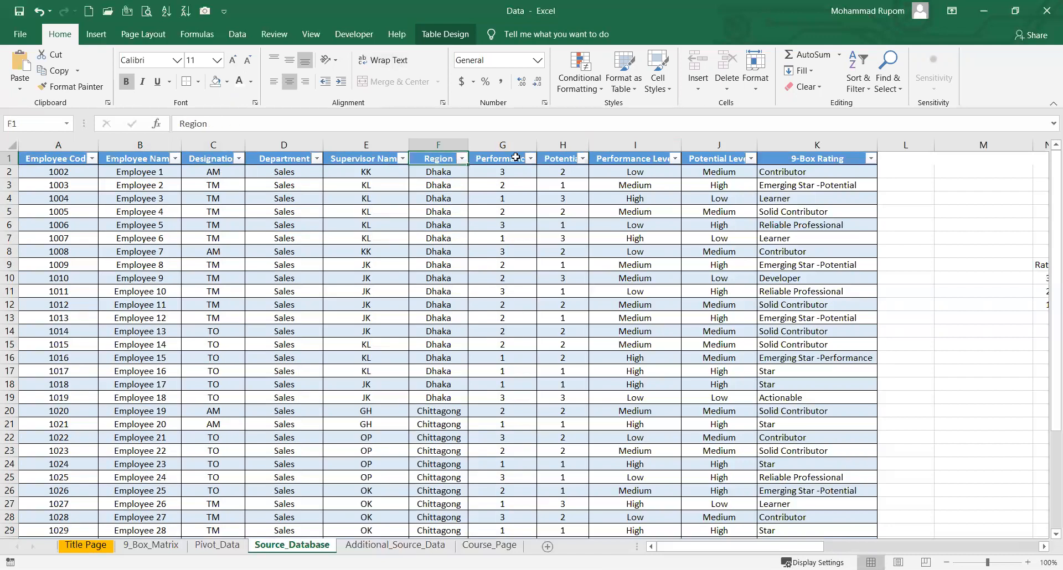
{"action": "left_click_drag", "start_coordinate": [515, 143], "coordinate": [561, 143]}
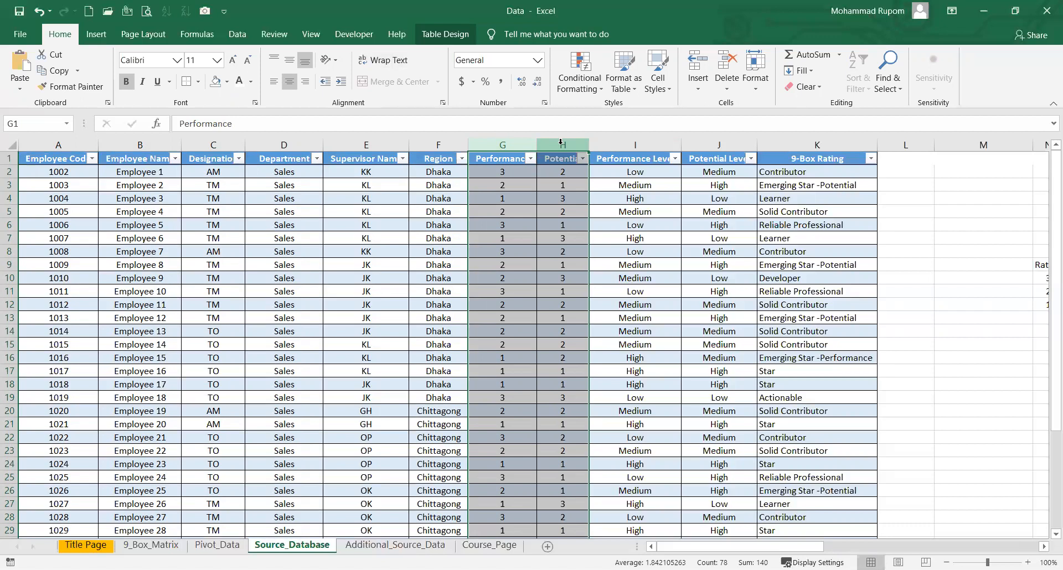
Inspect the VLOOKUP formula in cell I2 and its lookup range N10:P12, leaving the formula as it is
{"action": "left_click", "coordinate": [635, 172]}
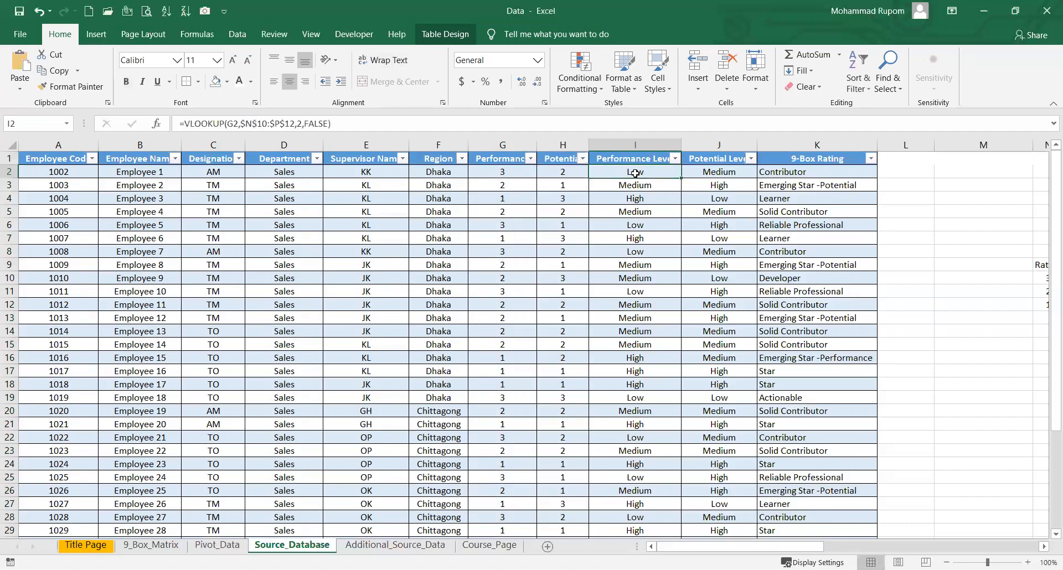
{"action": "key", "text": "F2"}
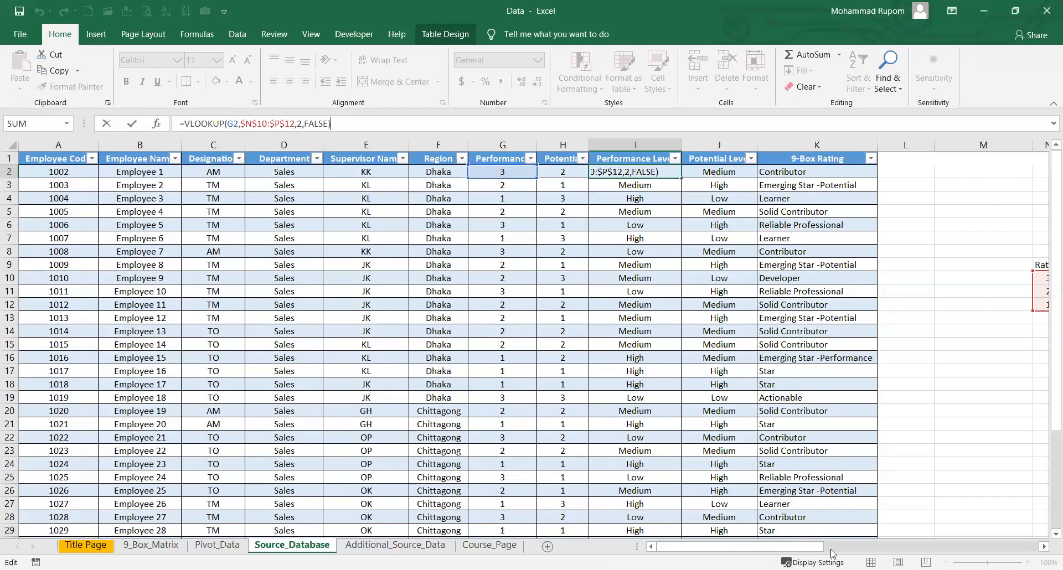
{"action": "left_click_drag", "start_coordinate": [811, 547], "coordinate": [858, 547]}
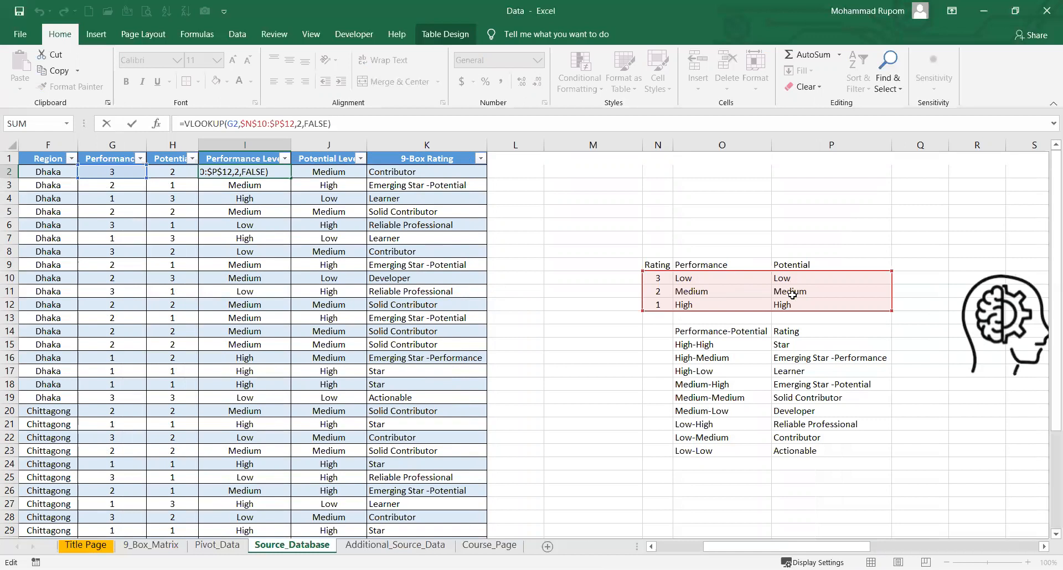
{"action": "key", "text": "ctrl+Return"}
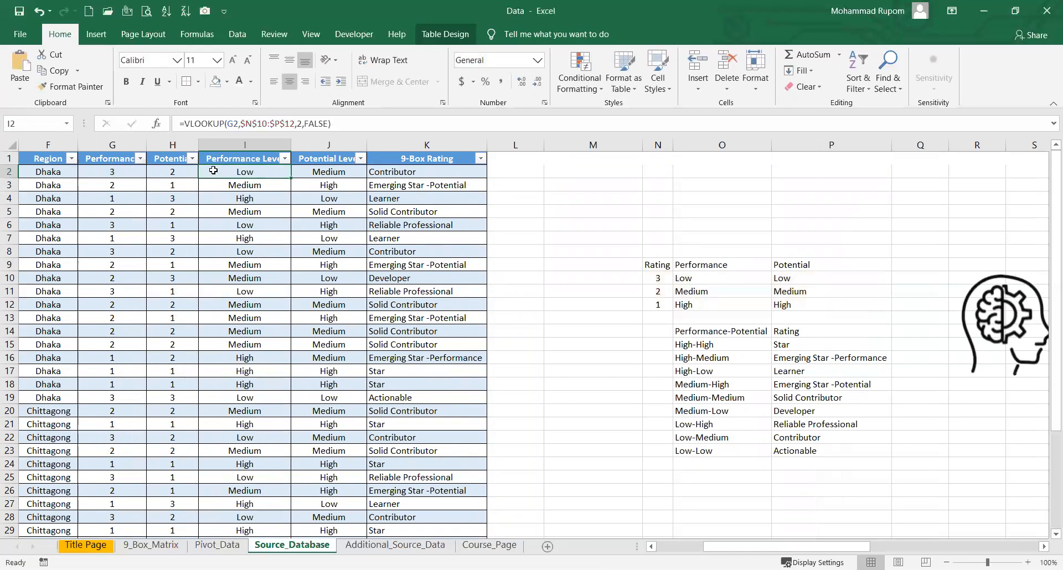
Examine the Performance Level and Potential Level values in row 2 and the 9-Box Rating column with its formula in K2
{"action": "left_click_drag", "start_coordinate": [277, 172], "coordinate": [310, 172]}
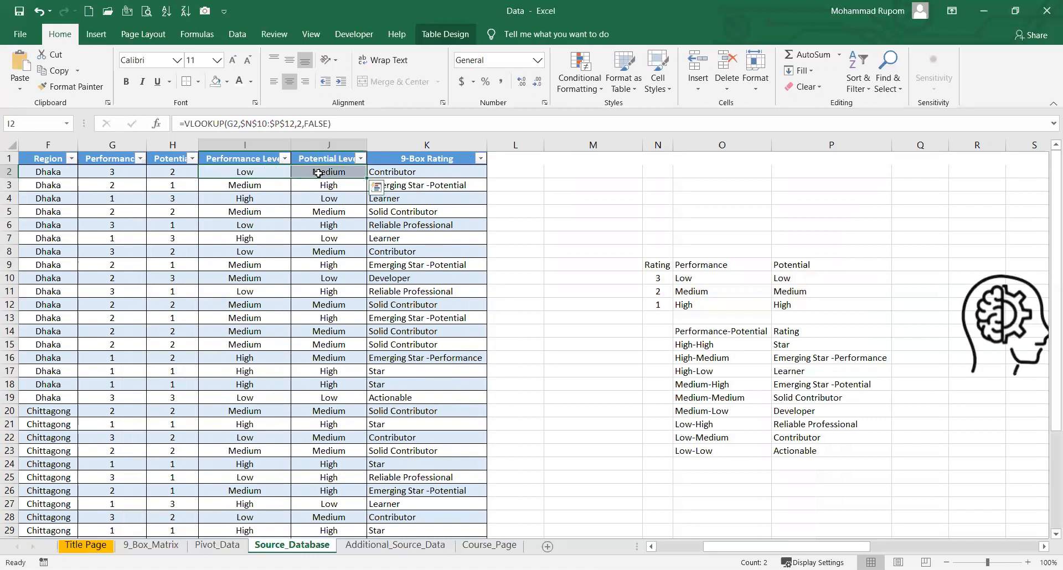
{"action": "left_click", "coordinate": [397, 172]}
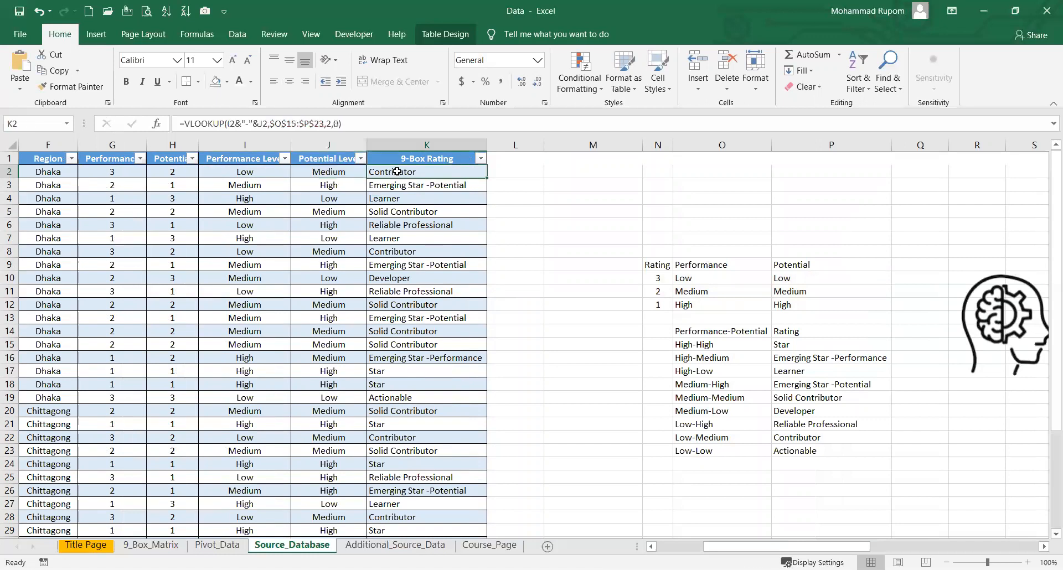
{"action": "left_click", "coordinate": [419, 139]}
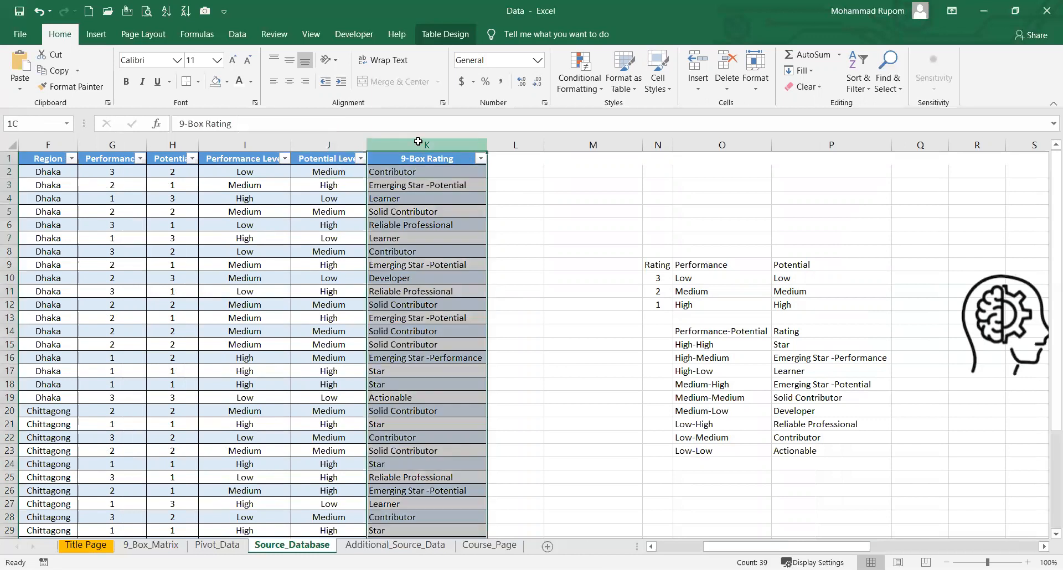
{"action": "left_click", "coordinate": [408, 174]}
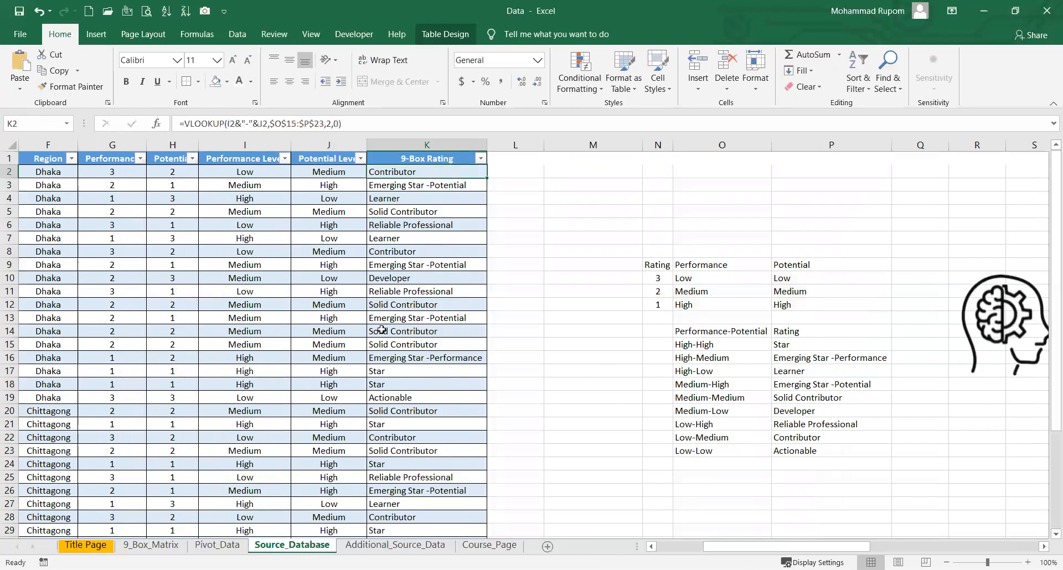
Check the Star, Emerging Star - Performance and Learner box titles on the 9_Box_Matrix sheet
{"action": "left_click", "coordinate": [158, 545]}
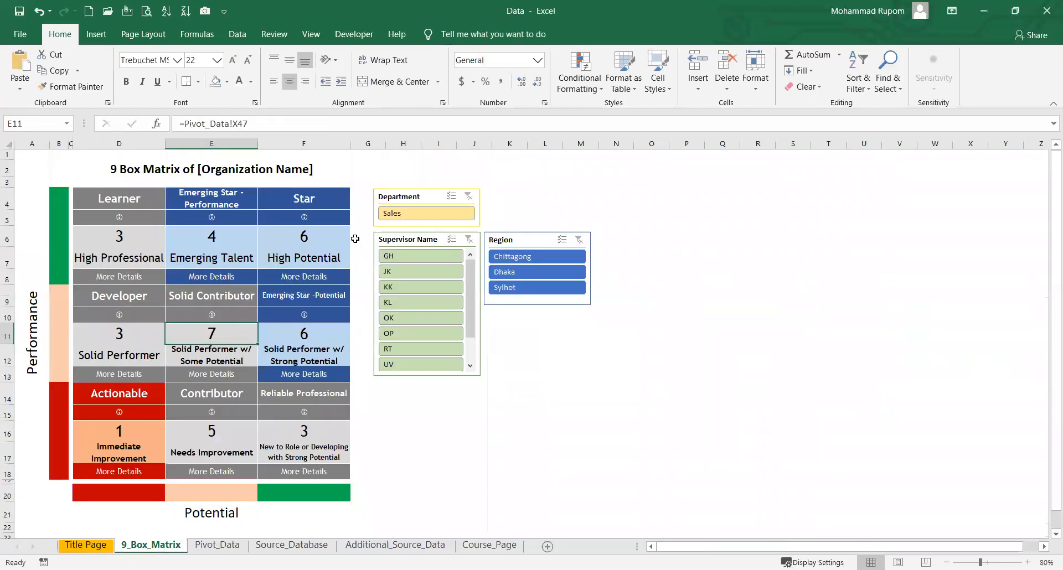
{"action": "left_click", "coordinate": [308, 201]}
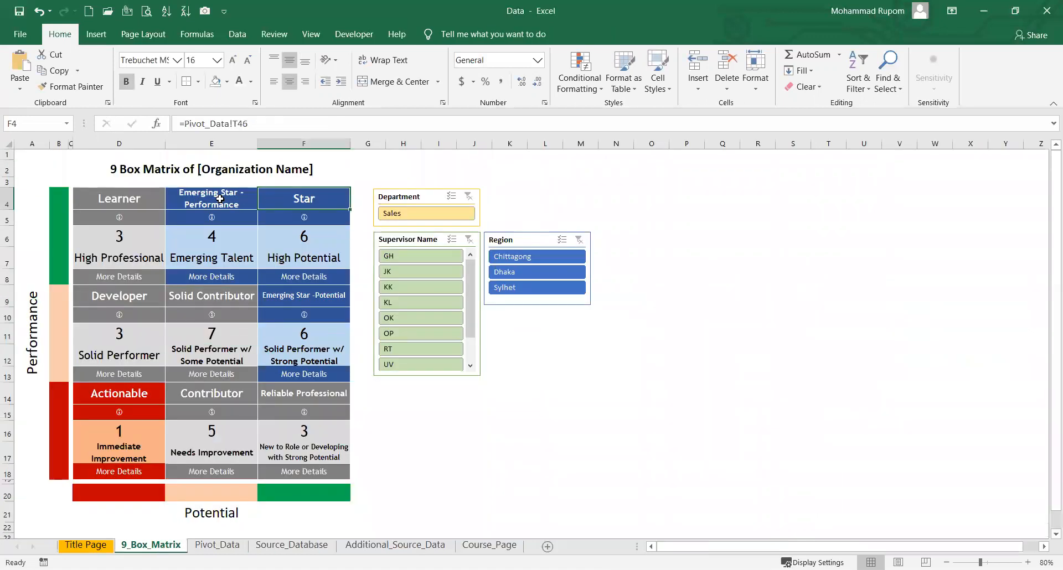
{"action": "left_click", "coordinate": [220, 199]}
{"action": "left_click", "coordinate": [130, 203]}
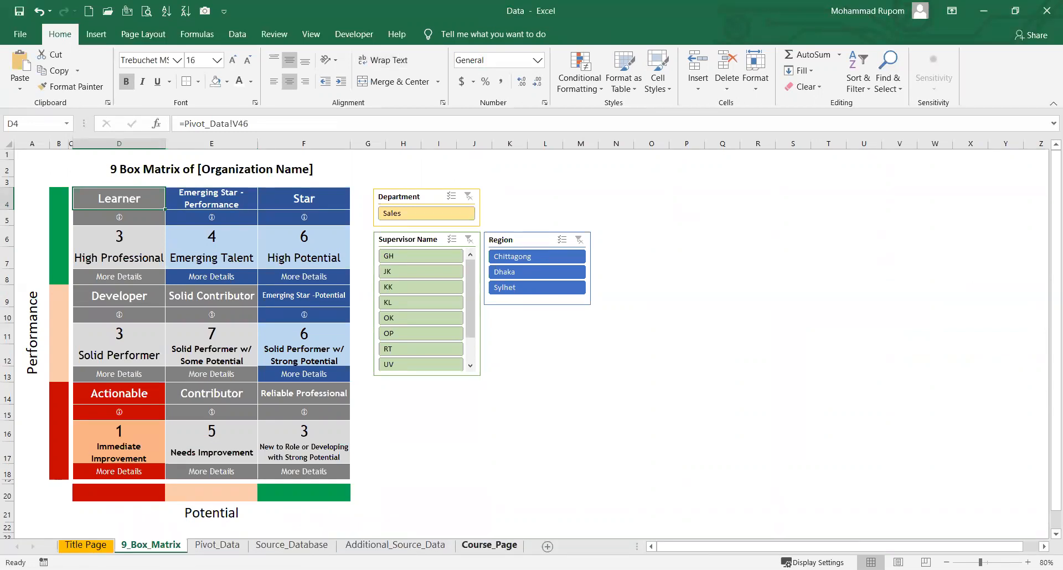
Inspect the 9-Box Rating VLOOKUP formula in K2 of Source_Database and its lookup range O15:P23, leaving the formula as it is
{"action": "left_click", "coordinate": [302, 547]}
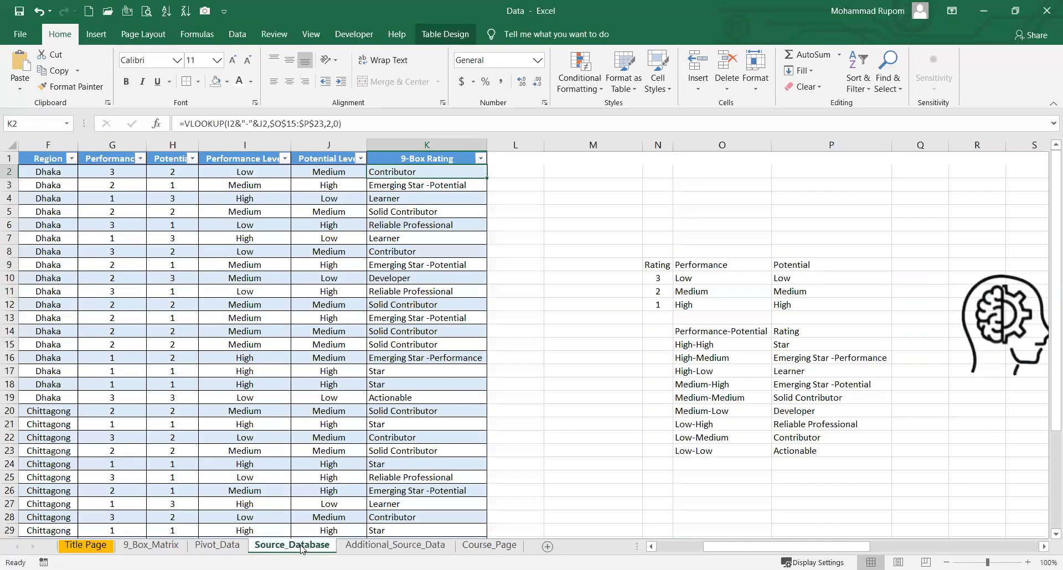
{"action": "left_click", "coordinate": [376, 126]}
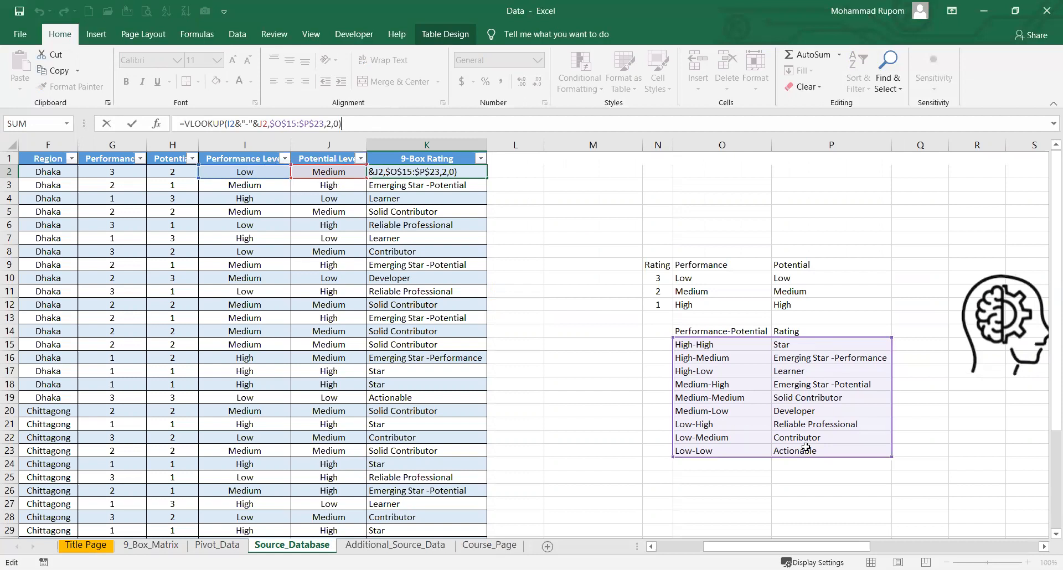
{"action": "key", "text": "ctrl+Return"}
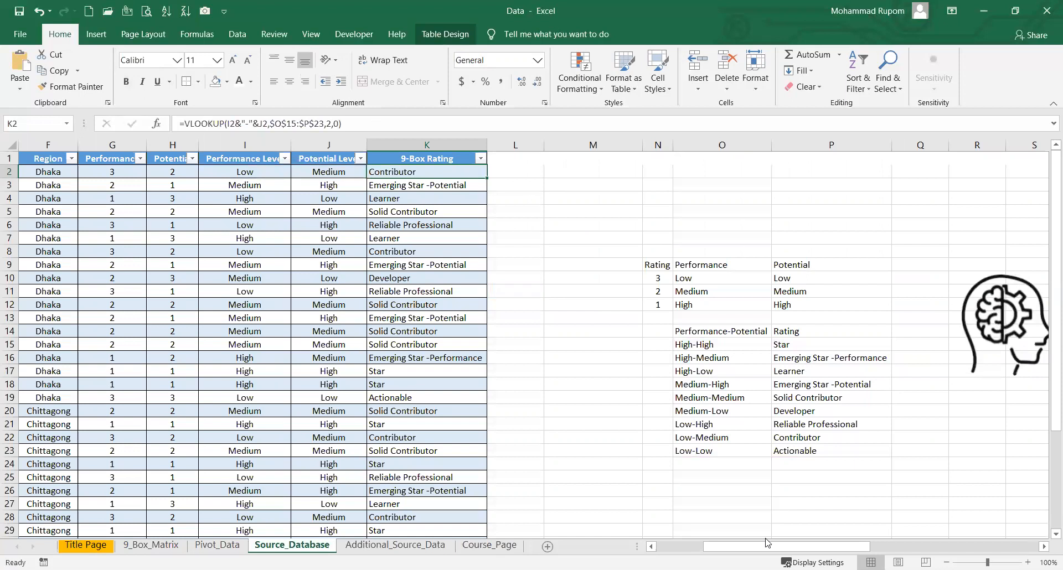
{"action": "left_click_drag", "start_coordinate": [742, 551], "coordinate": [637, 541]}
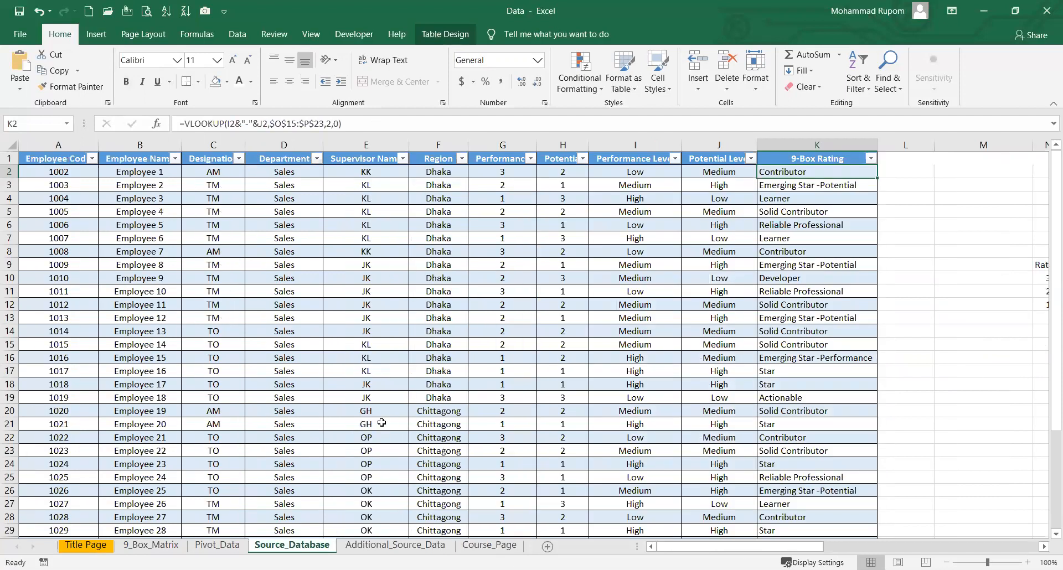
Inspect the name given to the employee table on Source_Database, NineBoxMatrix, leaving it as it is
{"action": "left_click", "coordinate": [104, 187]}
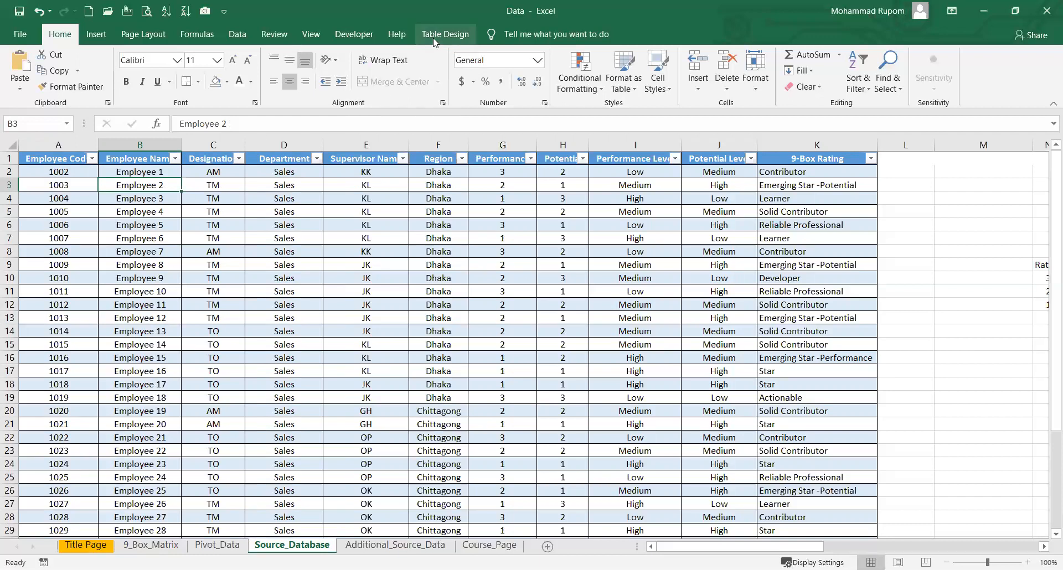
{"action": "left_click", "coordinate": [97, 34]}
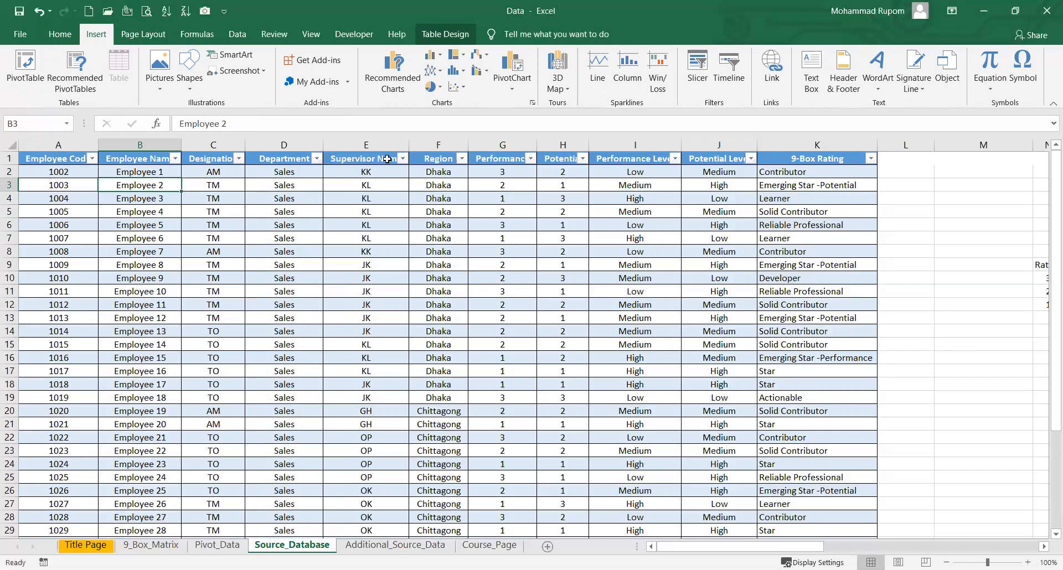
{"action": "left_click", "coordinate": [440, 36]}
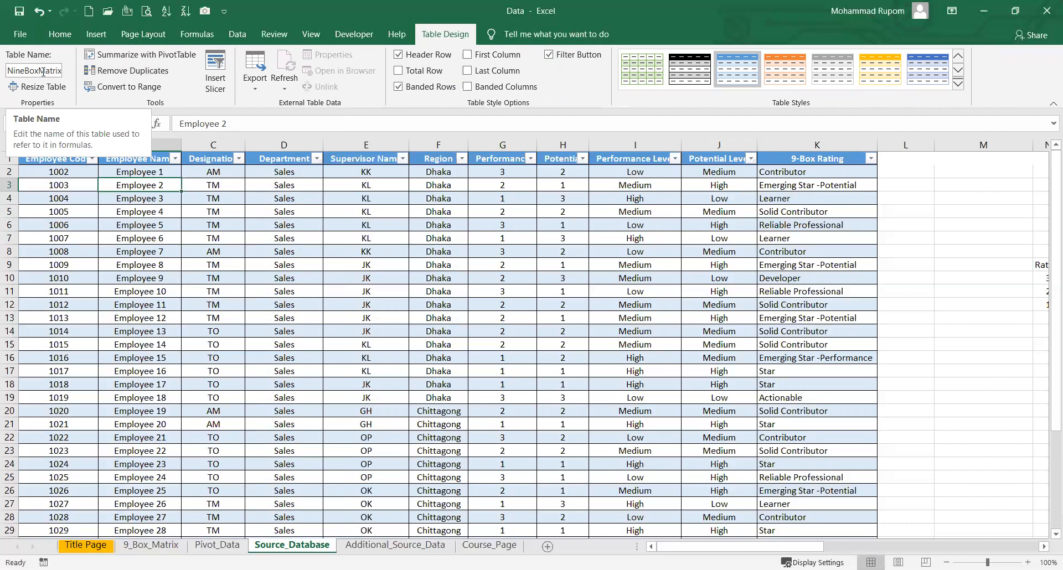
{"action": "mouse_move", "coordinate": [8, 71]}
{"action": "left_mouse_down"}
{"action": "mouse_move", "coordinate": [62, 71]}
{"action": "mouse_move", "coordinate": [29, 71]}
{"action": "left_mouse_up"}
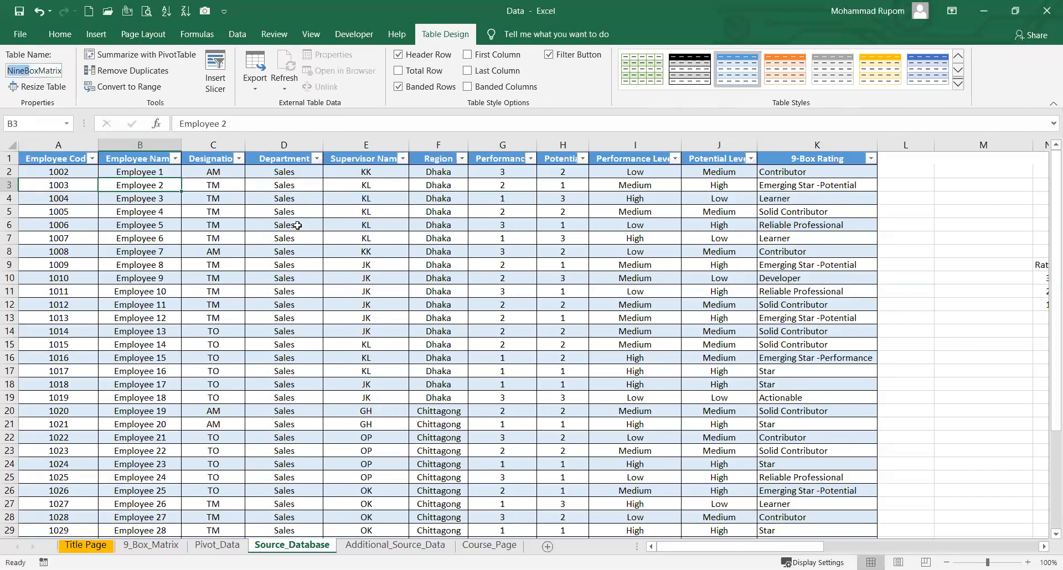
Review the Create PivotTable settings for the NineBoxMatrix table and close them without creating a pivot table
{"action": "left_click", "coordinate": [183, 209]}
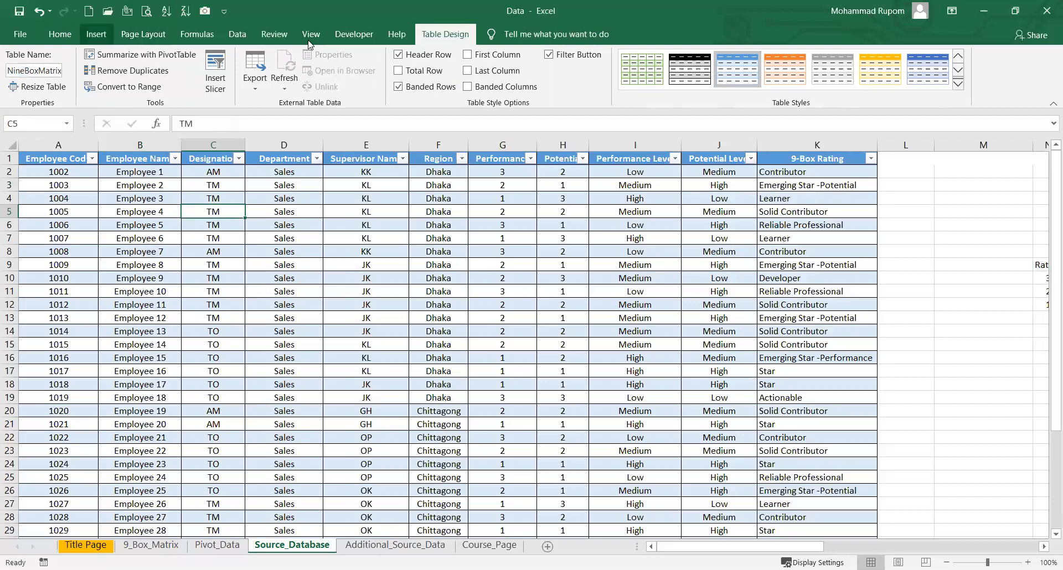
{"action": "left_click", "coordinate": [96, 34]}
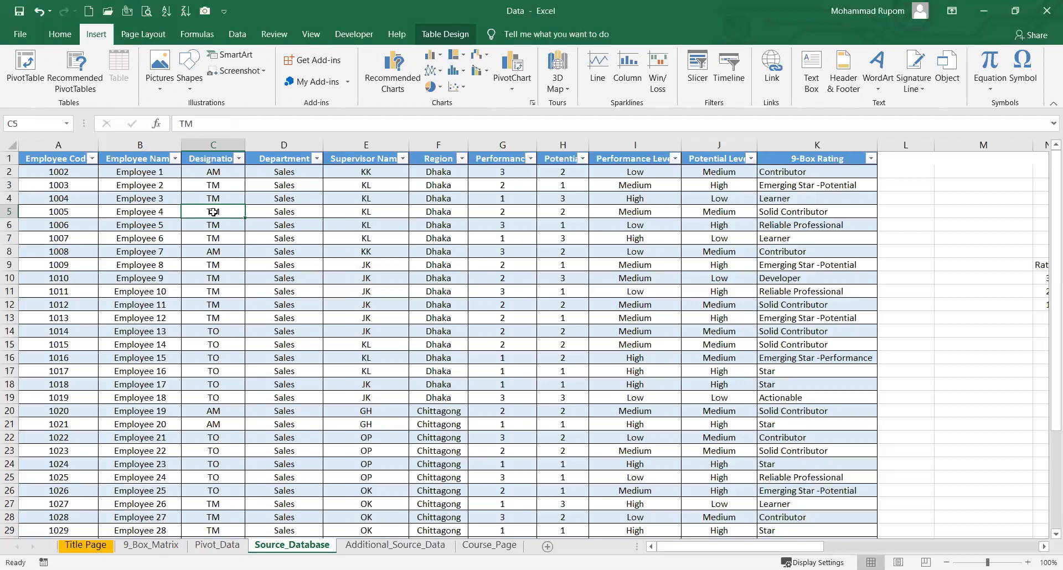
{"action": "left_click", "coordinate": [26, 74]}
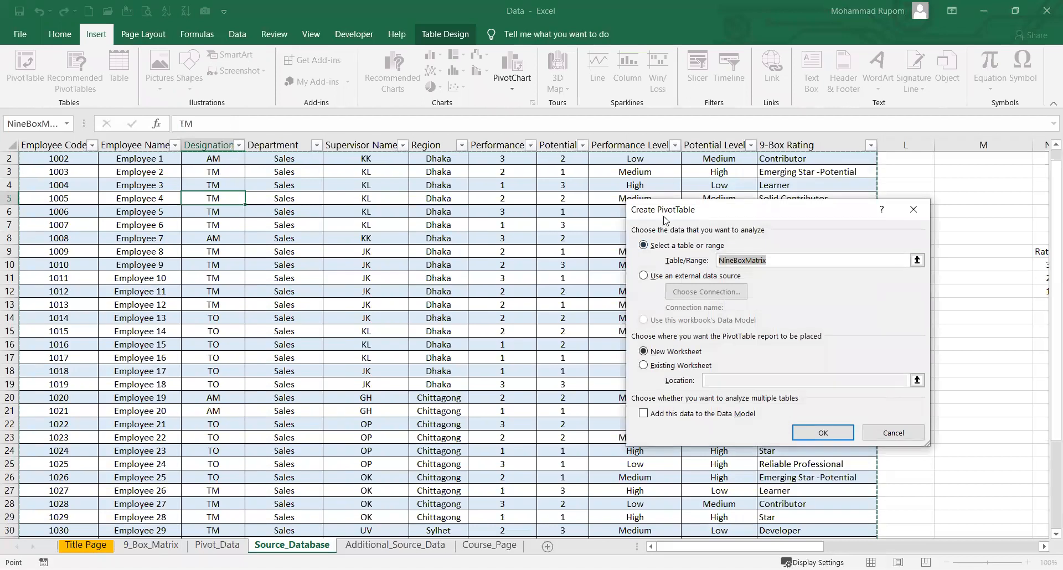
{"action": "left_click_drag", "start_coordinate": [714, 209], "coordinate": [579, 194]}
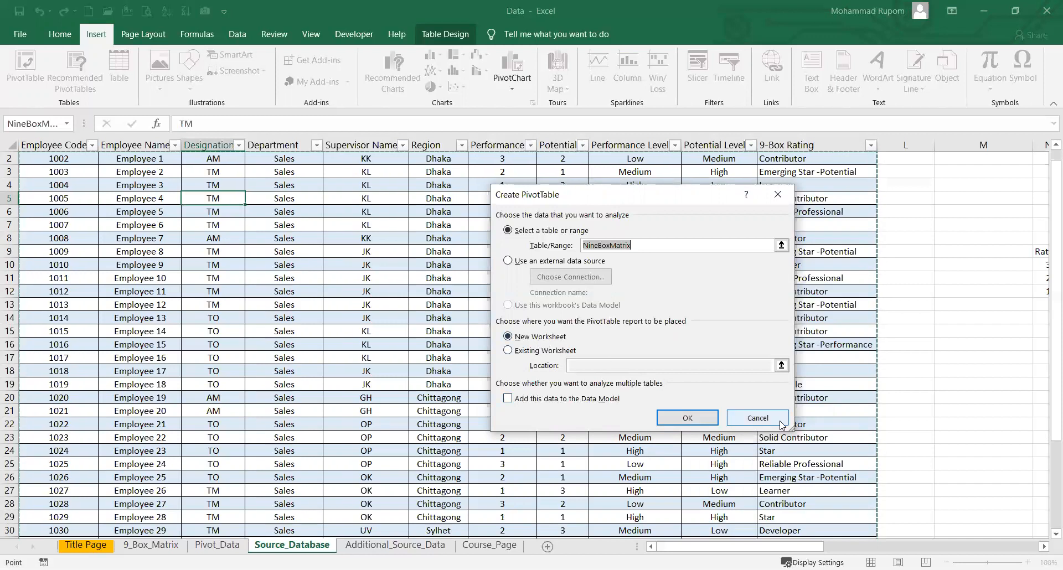
{"action": "key", "text": "Escape"}
Examine the 9-box rating headings on Pivot_Data and the Grand Total cells for Actionable and Contributor
{"action": "left_click", "coordinate": [236, 546]}
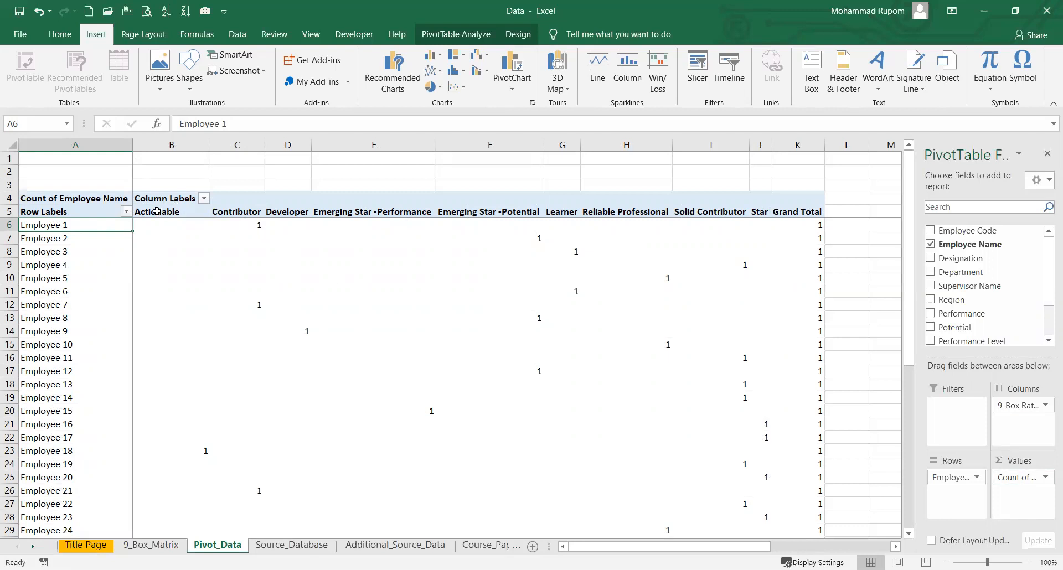
{"action": "left_click_drag", "start_coordinate": [157, 211], "coordinate": [714, 211]}
{"action": "left_click_drag", "start_coordinate": [909, 217], "coordinate": [910, 443]}
{"action": "left_click", "coordinate": [173, 491]}
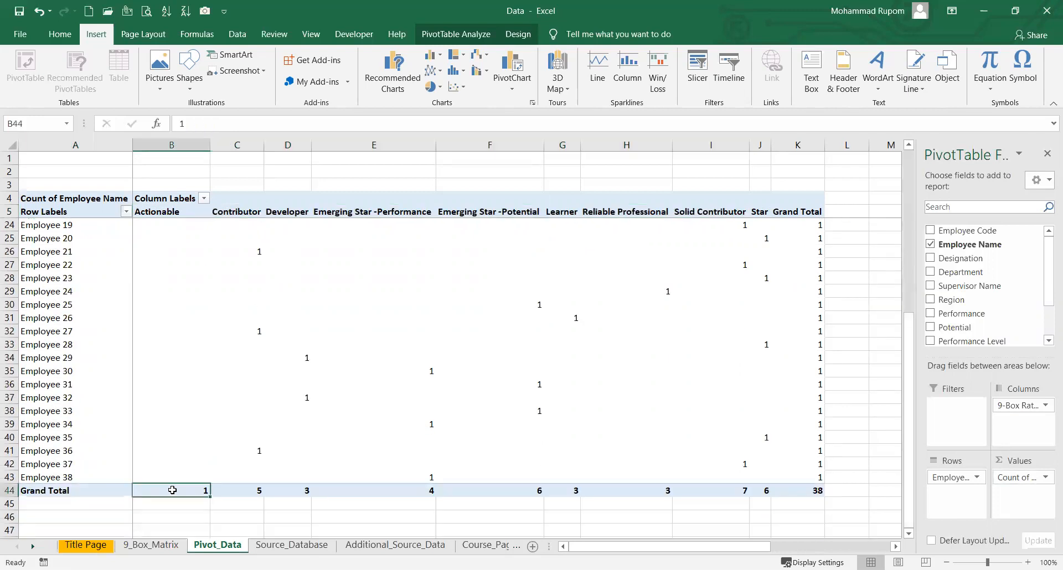
{"action": "left_click", "coordinate": [254, 490]}
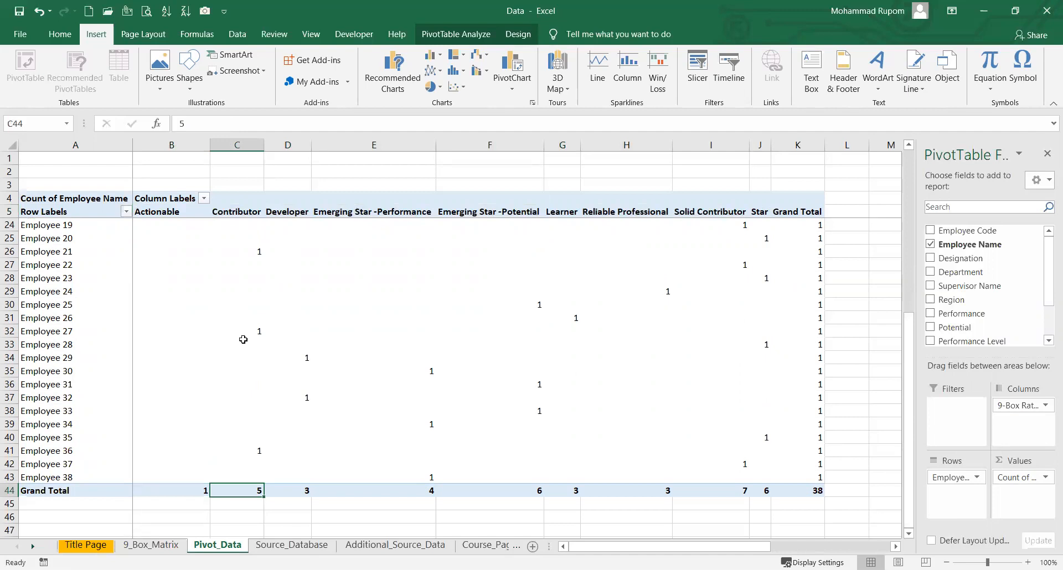
Examine rating columns B to E of the pivot table and compare the overall total in K44 with the rating totals in B44:J44
{"action": "left_click", "coordinate": [179, 141]}
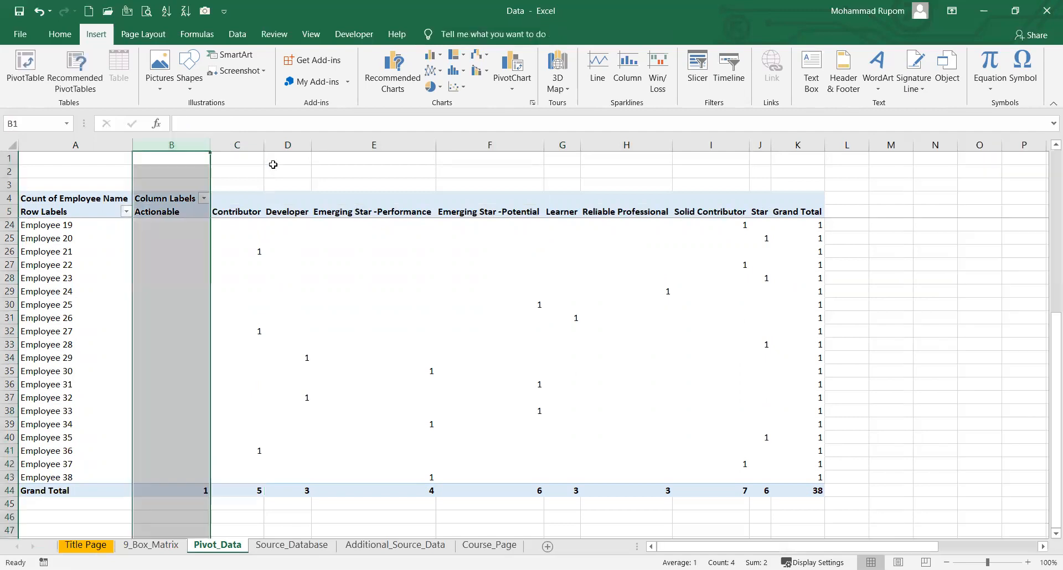
{"action": "left_click", "coordinate": [247, 139]}
{"action": "left_click", "coordinate": [299, 143]}
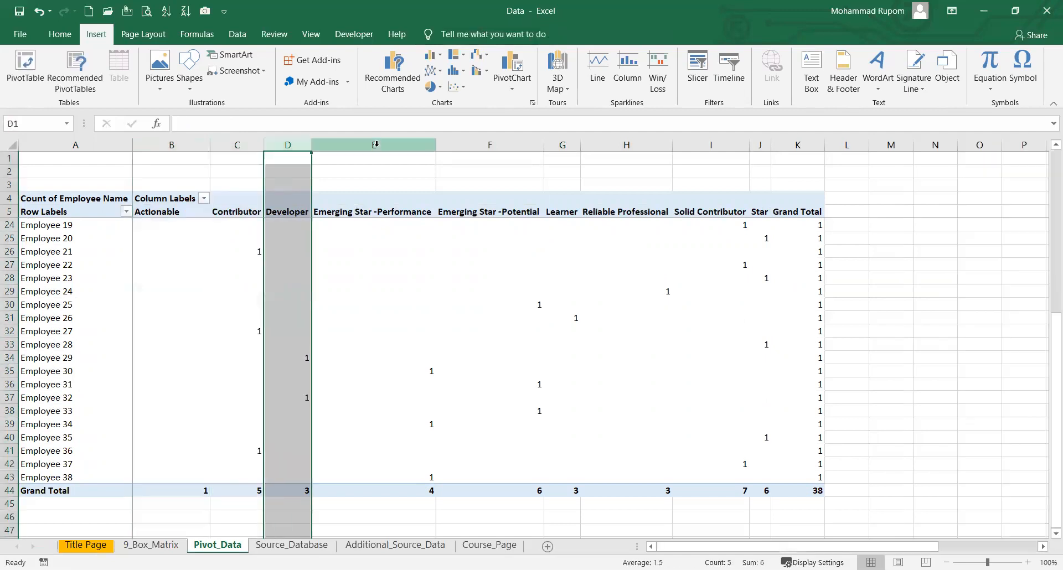
{"action": "left_click", "coordinate": [377, 145]}
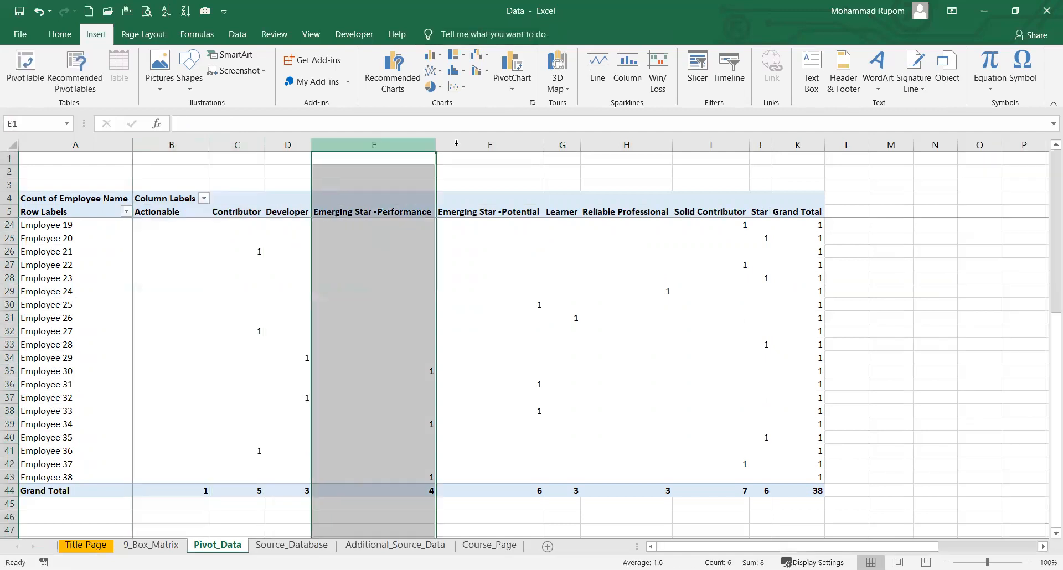
{"action": "left_click", "coordinate": [808, 492]}
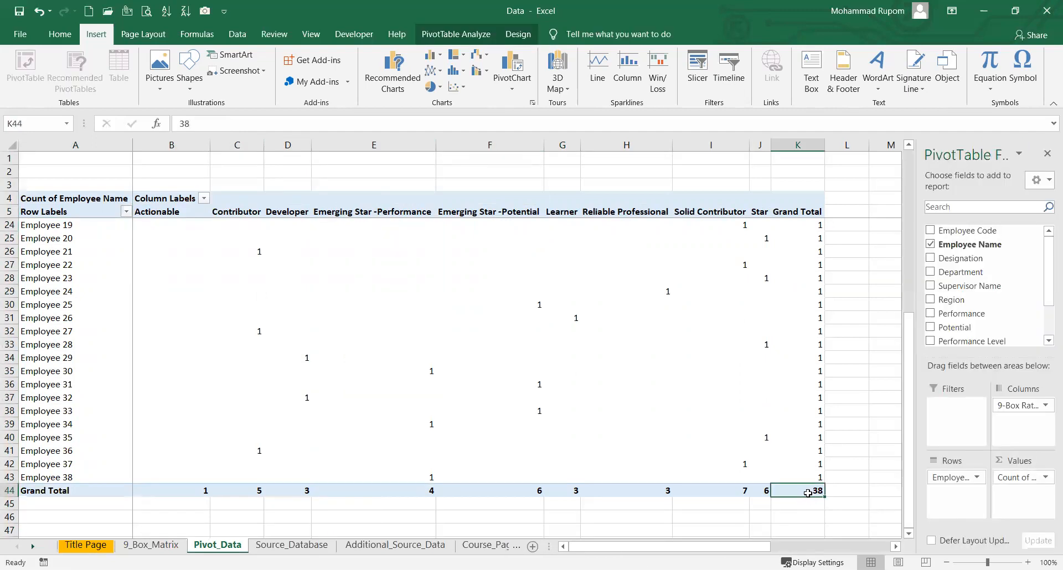
{"action": "left_click_drag", "start_coordinate": [160, 491], "coordinate": [767, 491]}
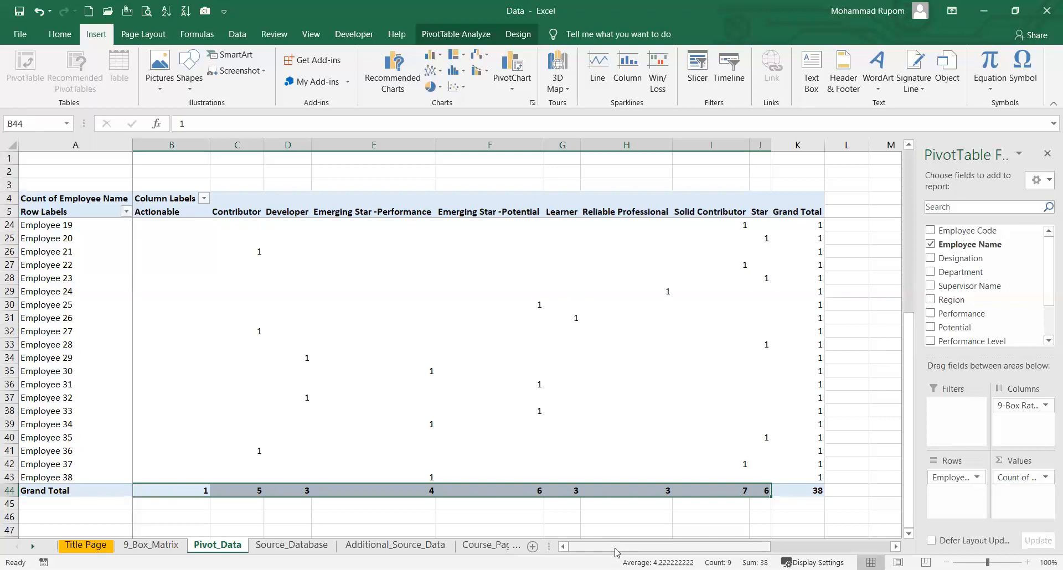
Examine the rating summary in T46:AB47 of Pivot_Data, including its row of rating headings
{"action": "left_click_drag", "start_coordinate": [632, 551], "coordinate": [752, 551]}
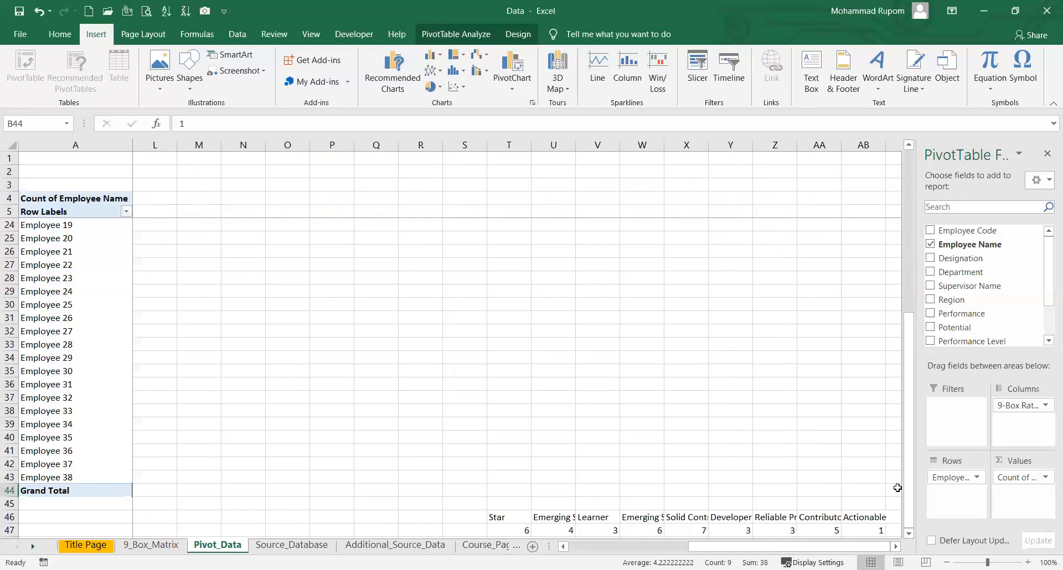
{"action": "left_click", "coordinate": [908, 534]}
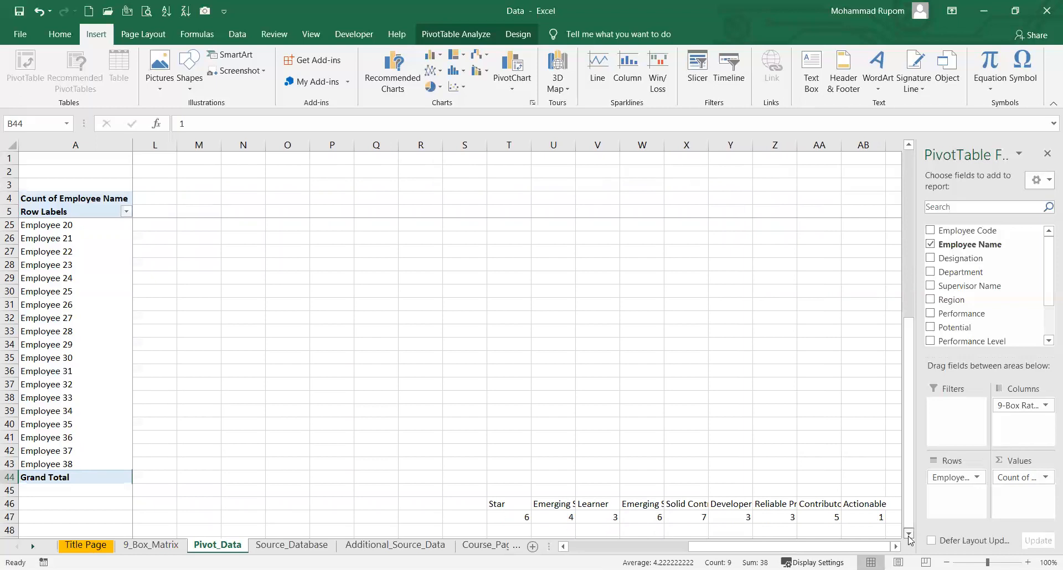
{"action": "left_click", "coordinate": [909, 534]}
{"action": "left_click", "coordinate": [909, 535]}
{"action": "left_click", "coordinate": [506, 491]}
{"action": "left_click_drag", "start_coordinate": [495, 477], "coordinate": [852, 493]}
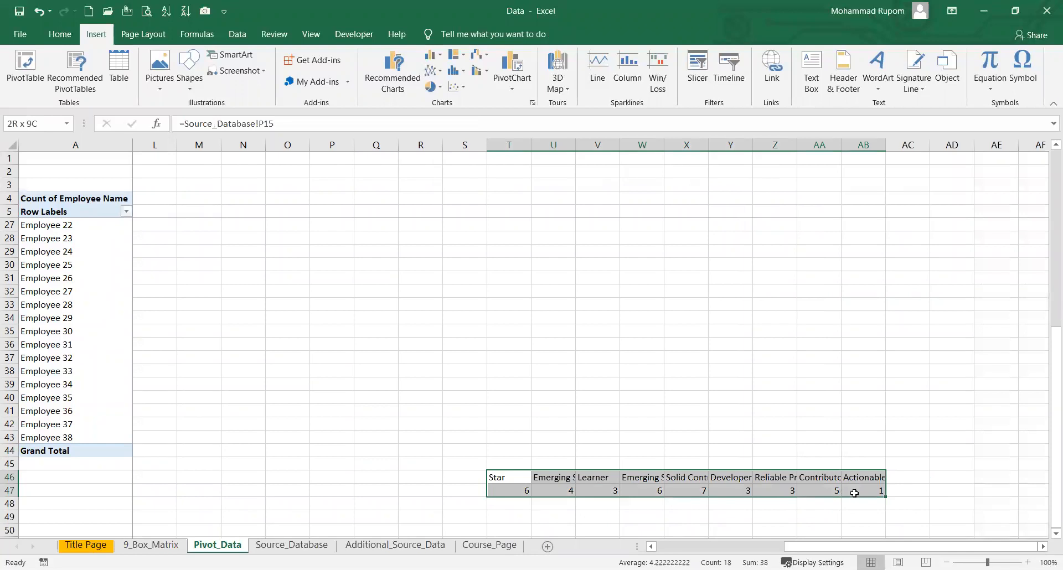
{"action": "left_click_drag", "start_coordinate": [498, 477], "coordinate": [855, 480]}
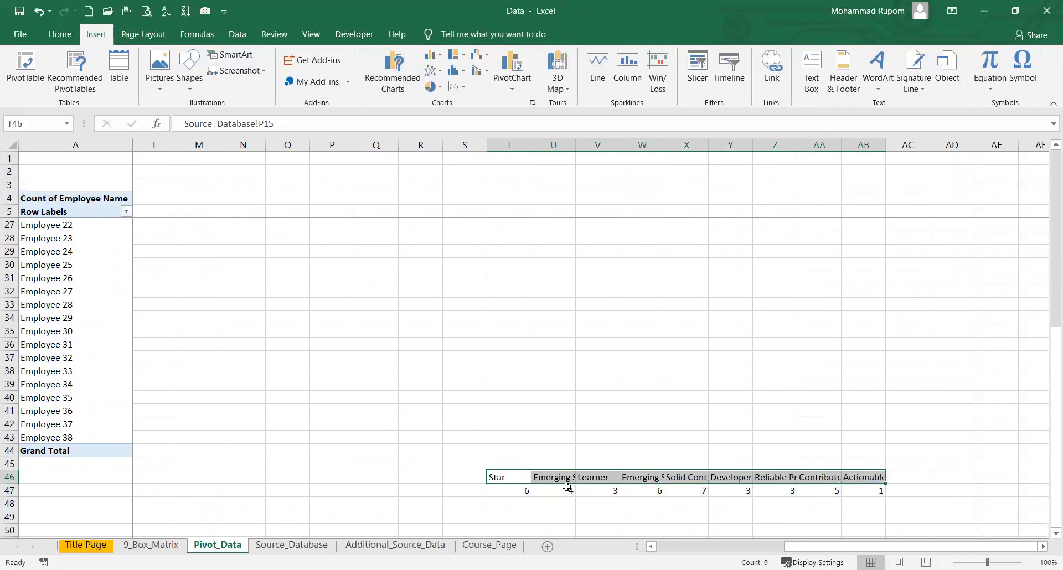
Inspect the GETPIVOTDATA function and its "Star" item in the formula in T47, leaving the formula as it is
{"action": "left_click", "coordinate": [509, 490]}
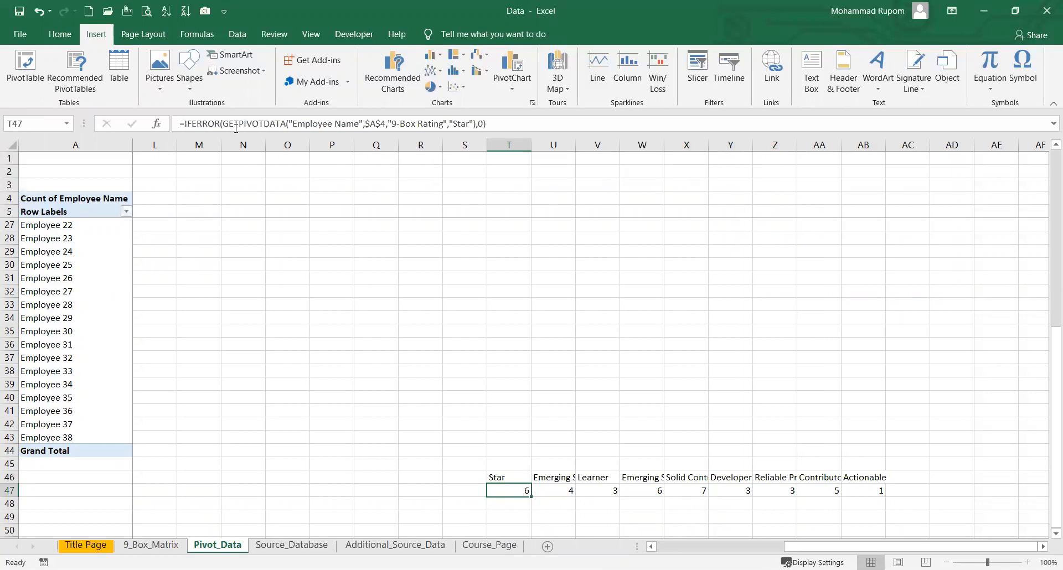
{"action": "left_click_drag", "start_coordinate": [222, 123], "coordinate": [290, 123]}
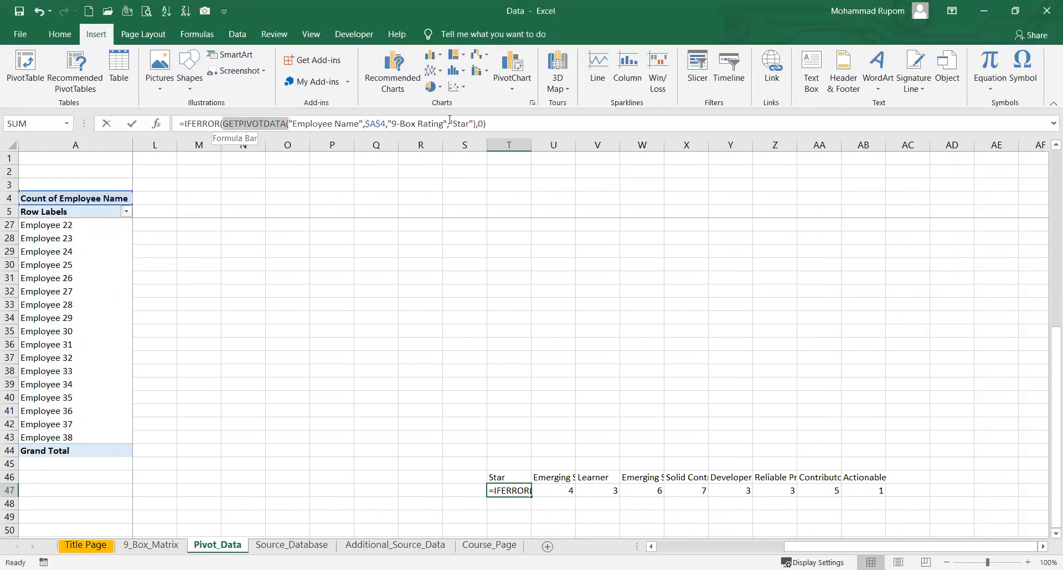
{"action": "left_click_drag", "start_coordinate": [453, 123], "coordinate": [467, 124]}
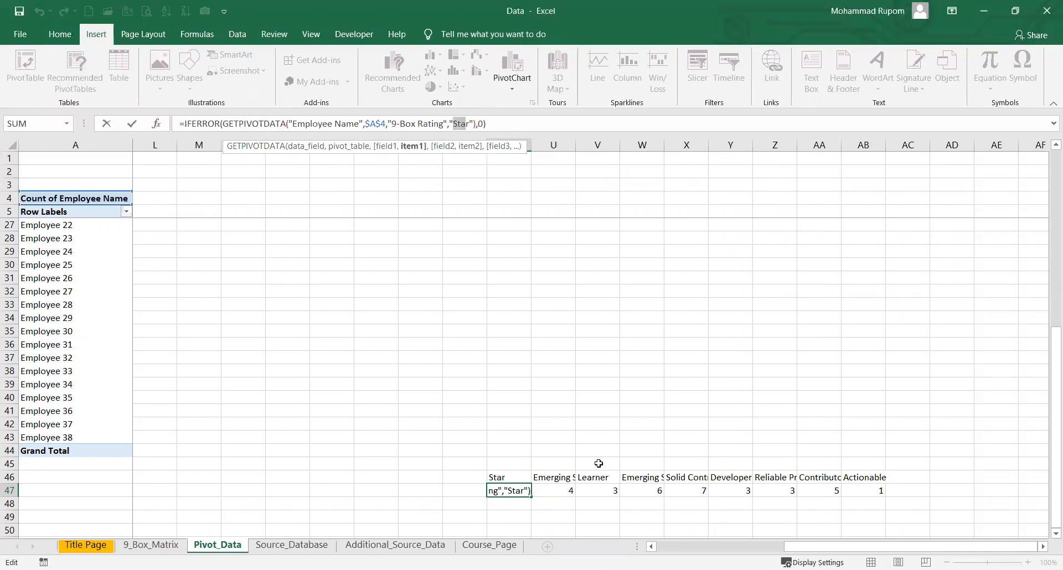
{"action": "key", "text": "Escape"}
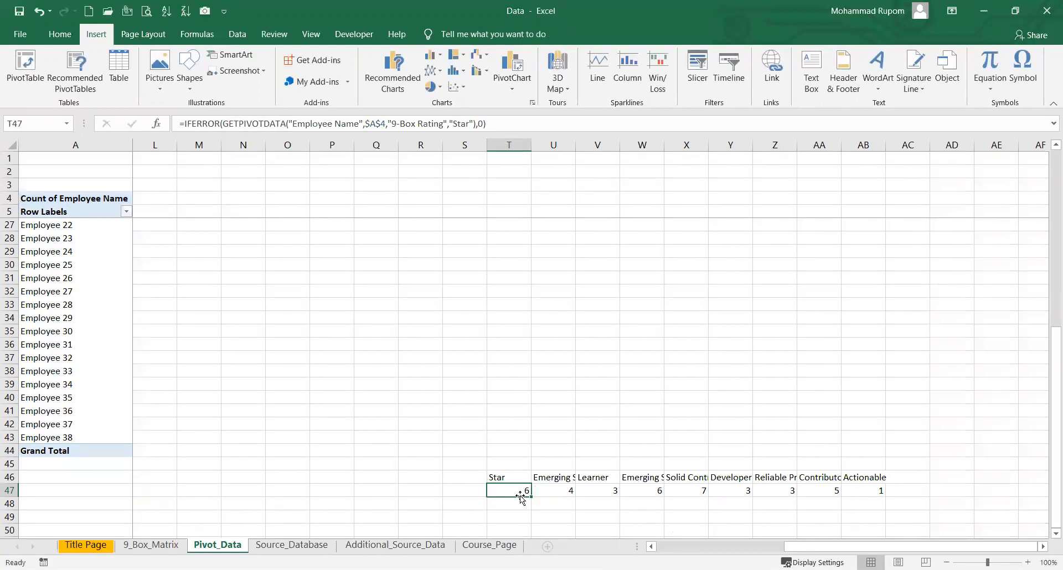
Fit column U to its Emerging Star -Performance heading and check the Star and Emerging Star -Performance totals in pivot row 44
{"action": "left_click_drag", "start_coordinate": [499, 476], "coordinate": [555, 491]}
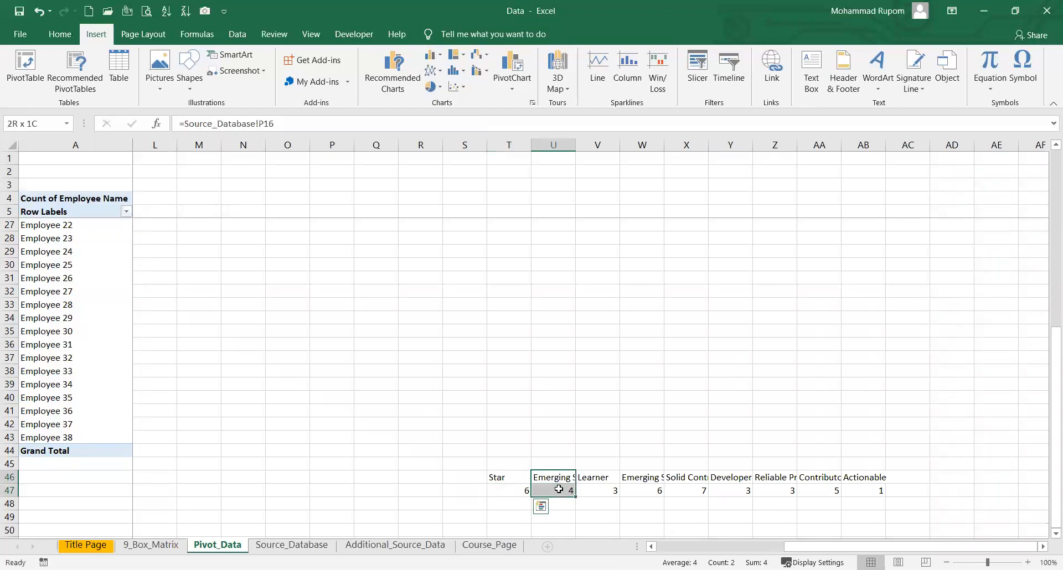
{"action": "double_click", "coordinate": [576, 143]}
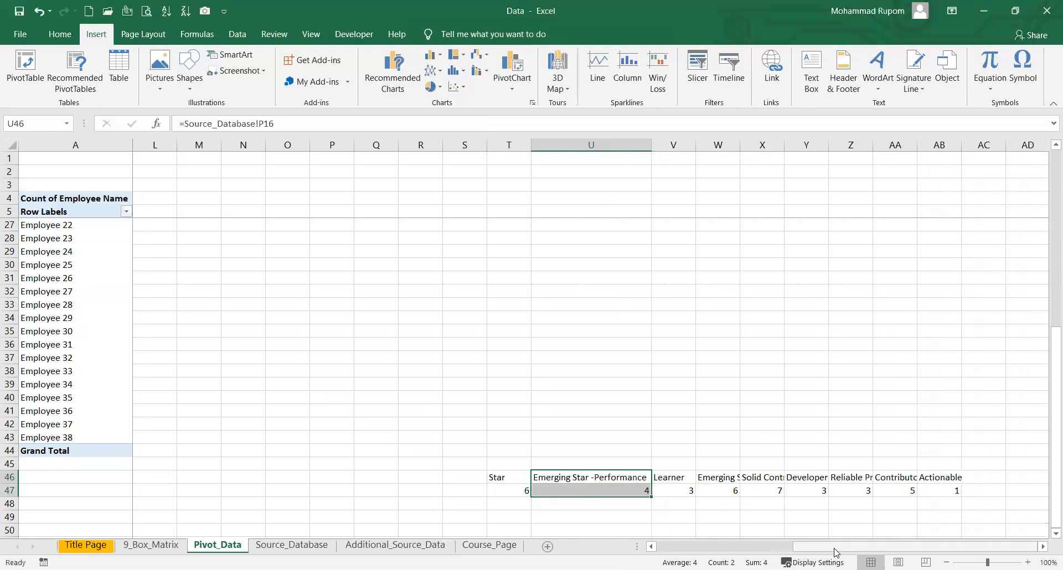
{"action": "left_click_drag", "start_coordinate": [834, 547], "coordinate": [735, 546]}
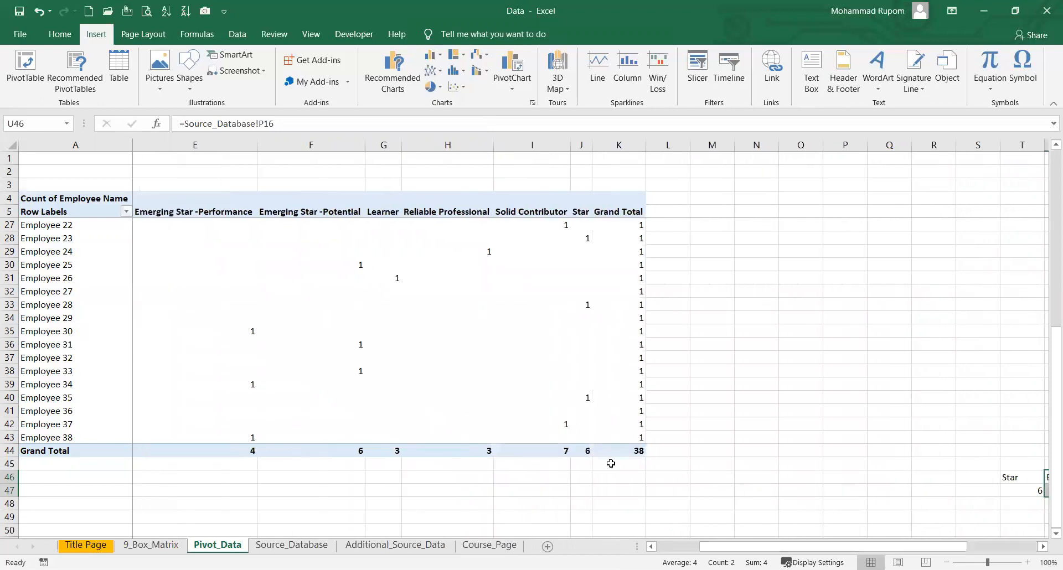
{"action": "left_click", "coordinate": [586, 452]}
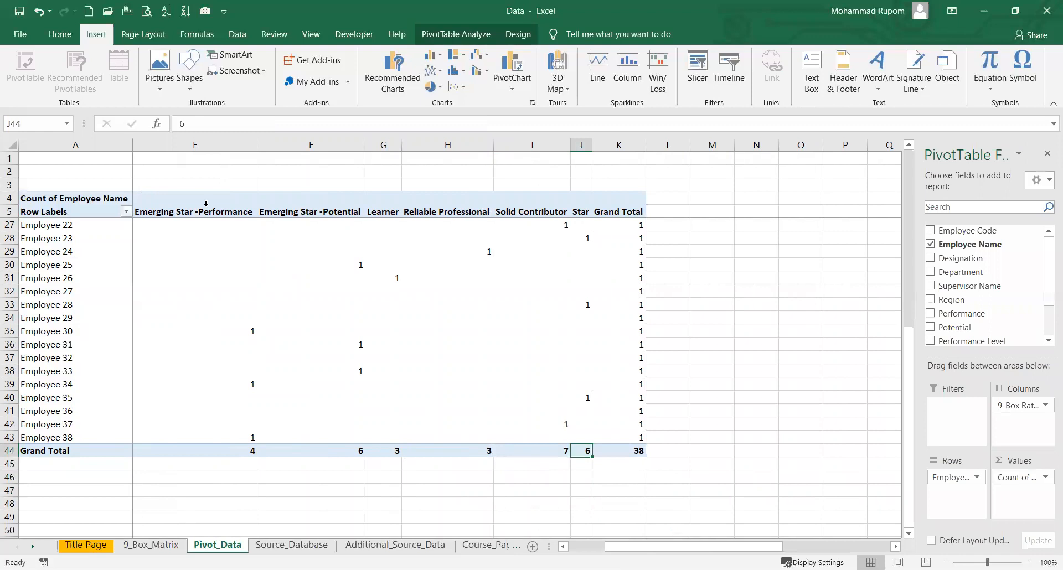
{"action": "left_click", "coordinate": [239, 451]}
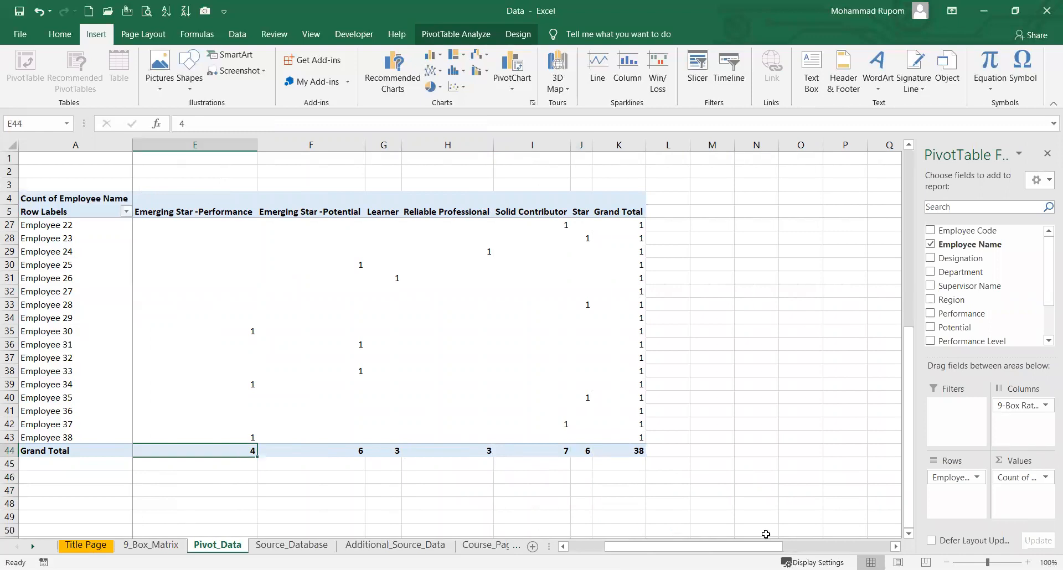
{"action": "left_click_drag", "start_coordinate": [759, 548], "coordinate": [865, 548]}
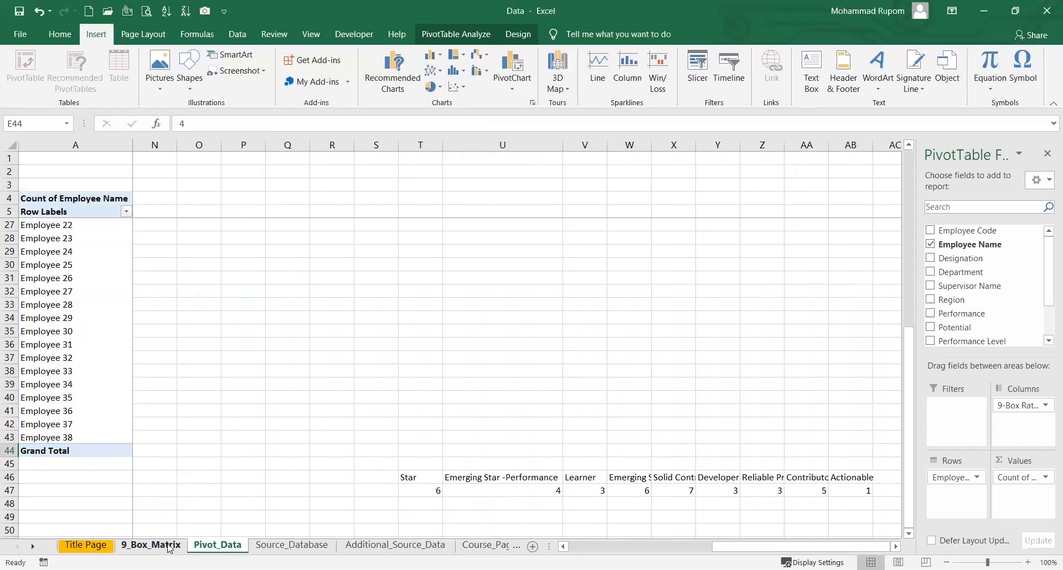
Check the Star box on the 9_Box_Matrix sheet, including its information note, count, description and More Details link
{"action": "left_click", "coordinate": [152, 545]}
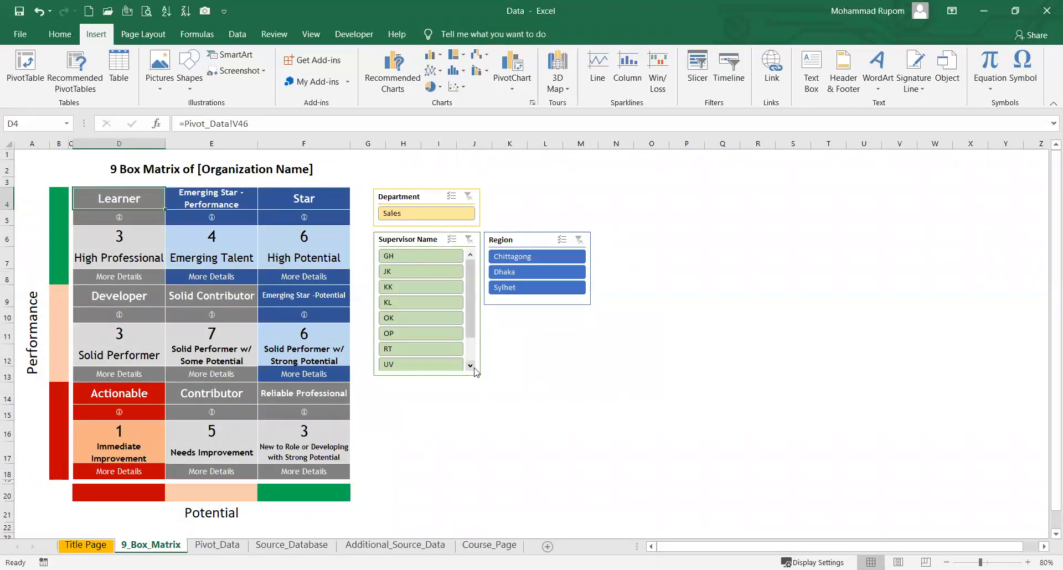
{"action": "left_click", "coordinate": [311, 201]}
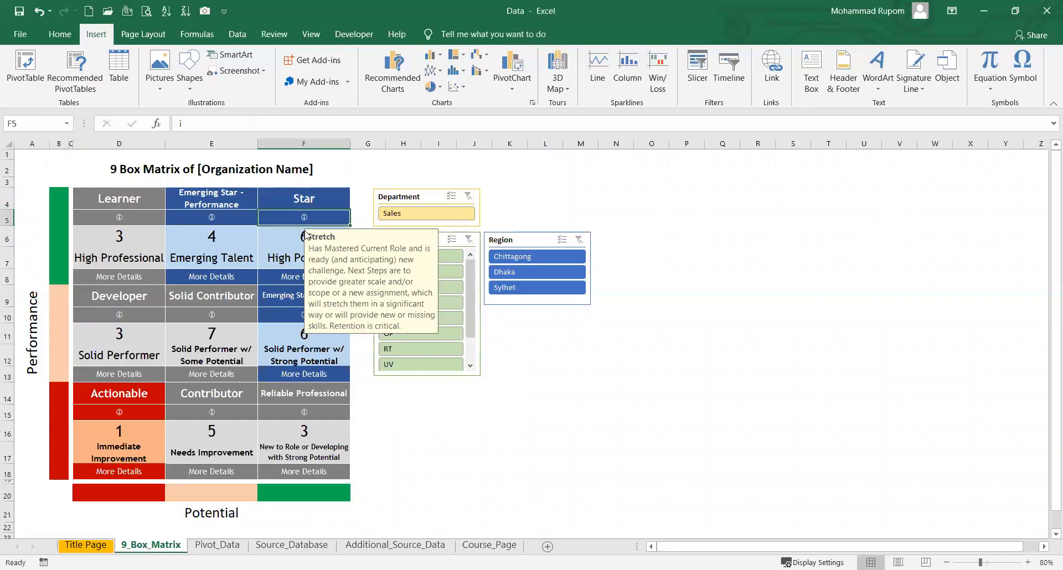
{"action": "left_click", "coordinate": [302, 238]}
{"action": "left_click", "coordinate": [301, 259]}
{"action": "left_click", "coordinate": [303, 278]}
{"action": "left_click", "coordinate": [304, 277]}
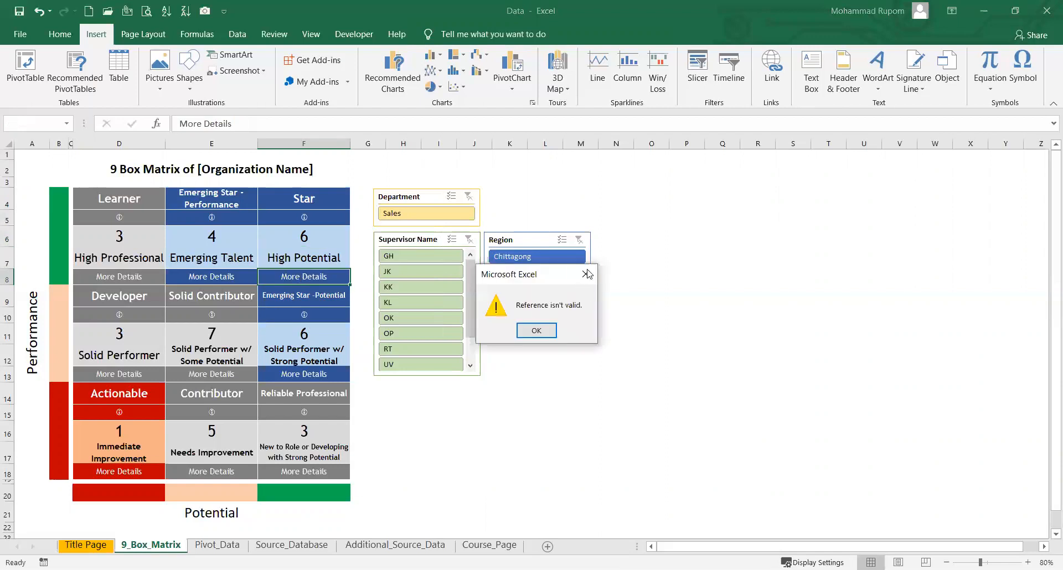
{"action": "key", "text": "Return"}
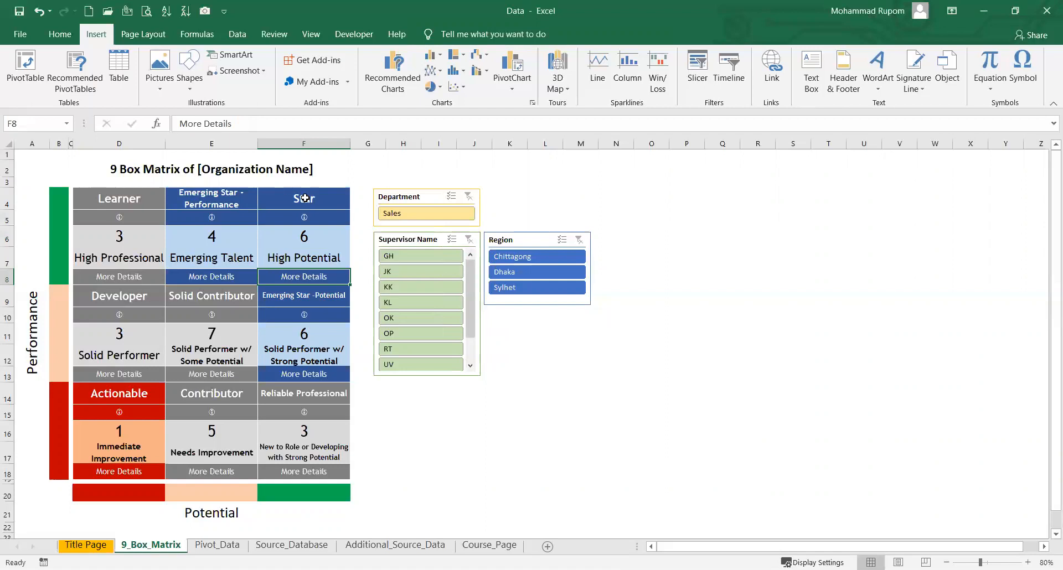
{"action": "left_click_drag", "start_coordinate": [304, 198], "coordinate": [307, 282]}
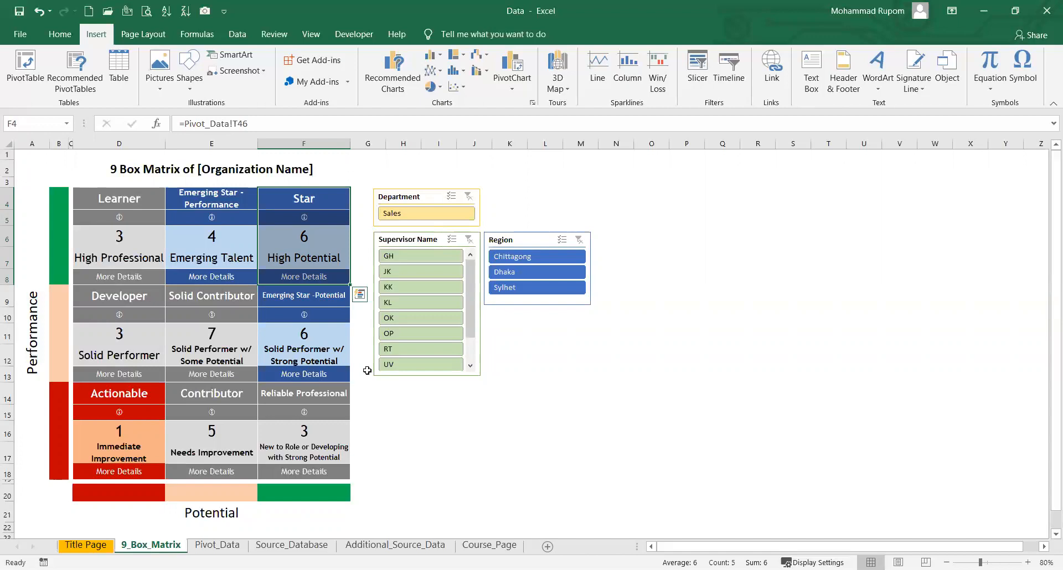
Look over the Learner, Developer and Actionable boxes, and inspect the Pivot_Data references behind the Star heading in F4 and count in F6
{"action": "left_click_drag", "start_coordinate": [113, 198], "coordinate": [140, 333]}
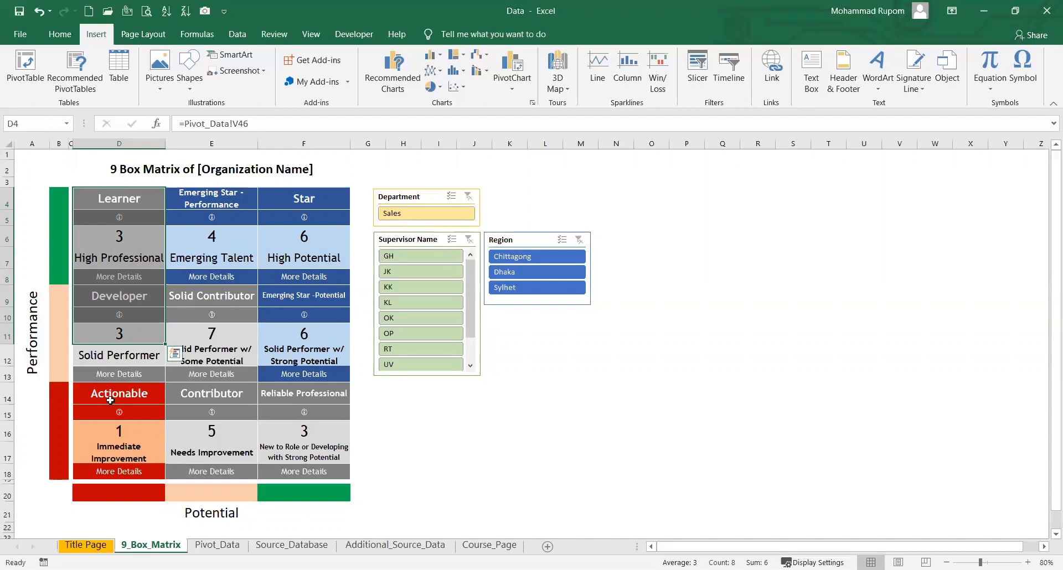
{"action": "left_click_drag", "start_coordinate": [111, 394], "coordinate": [115, 478]}
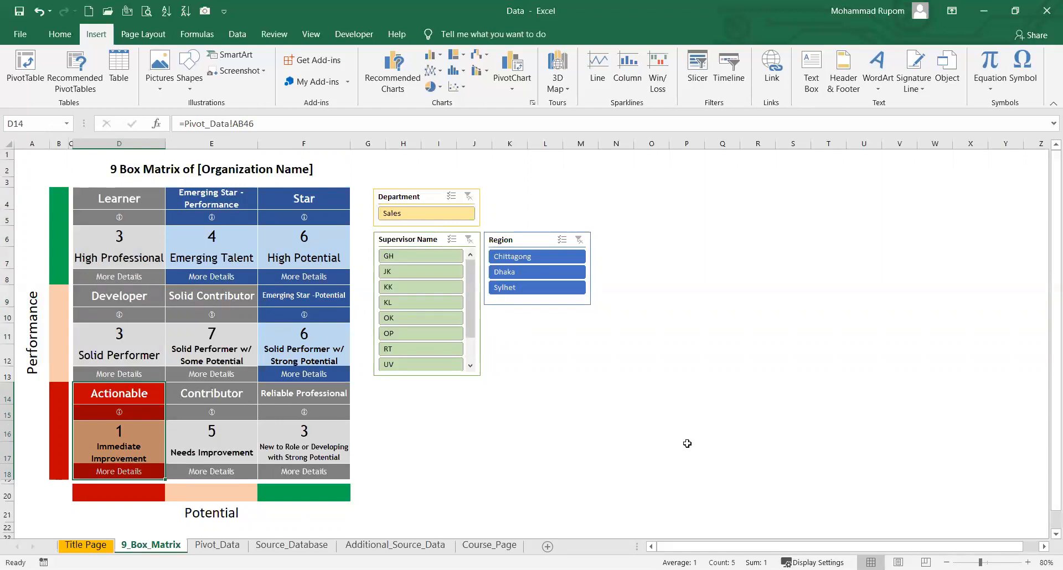
{"action": "left_click", "coordinate": [308, 202]}
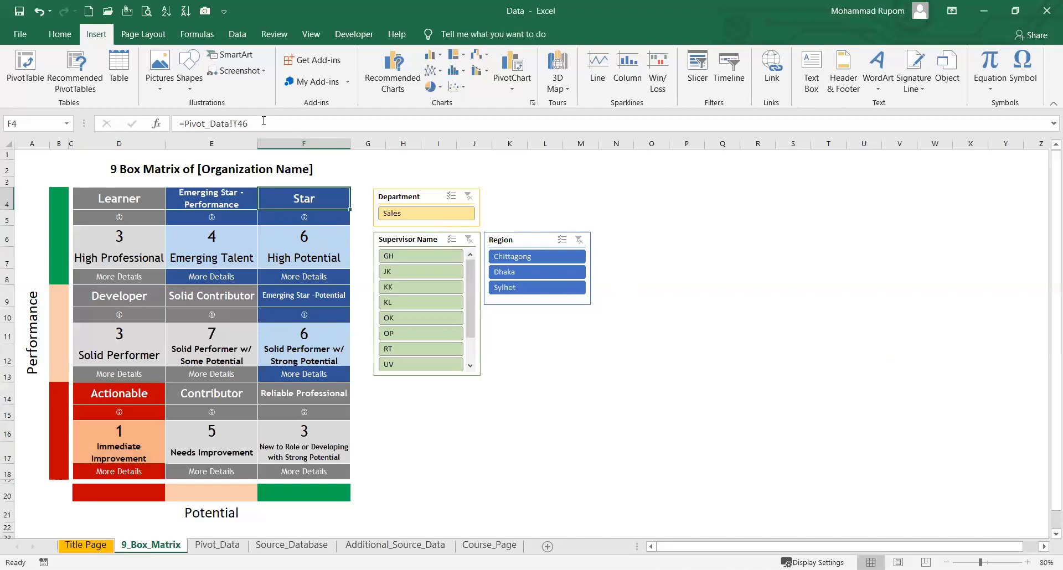
{"action": "left_click_drag", "start_coordinate": [261, 123], "coordinate": [168, 125]}
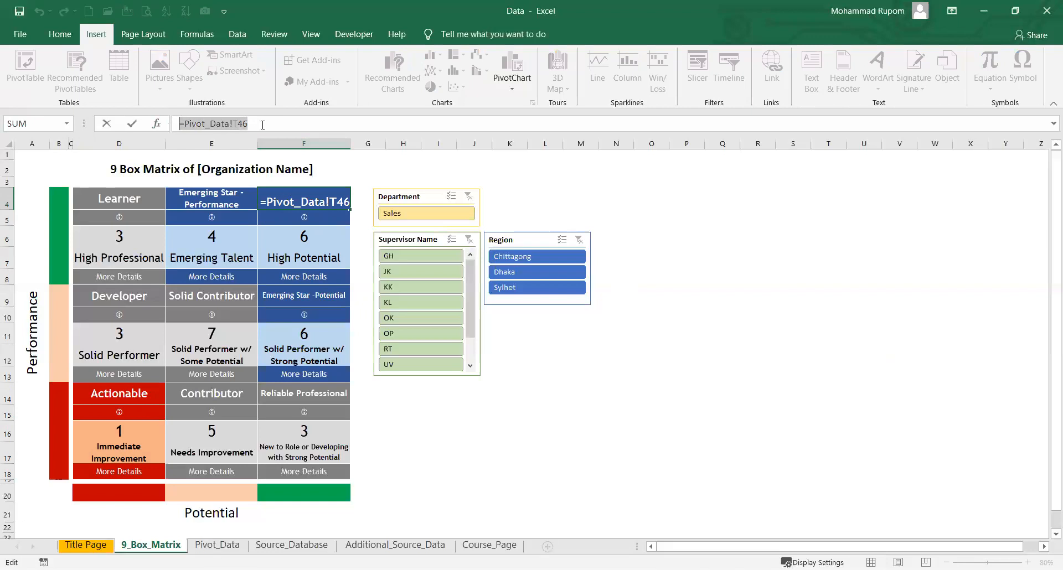
{"action": "left_click_drag", "start_coordinate": [254, 124], "coordinate": [233, 122]}
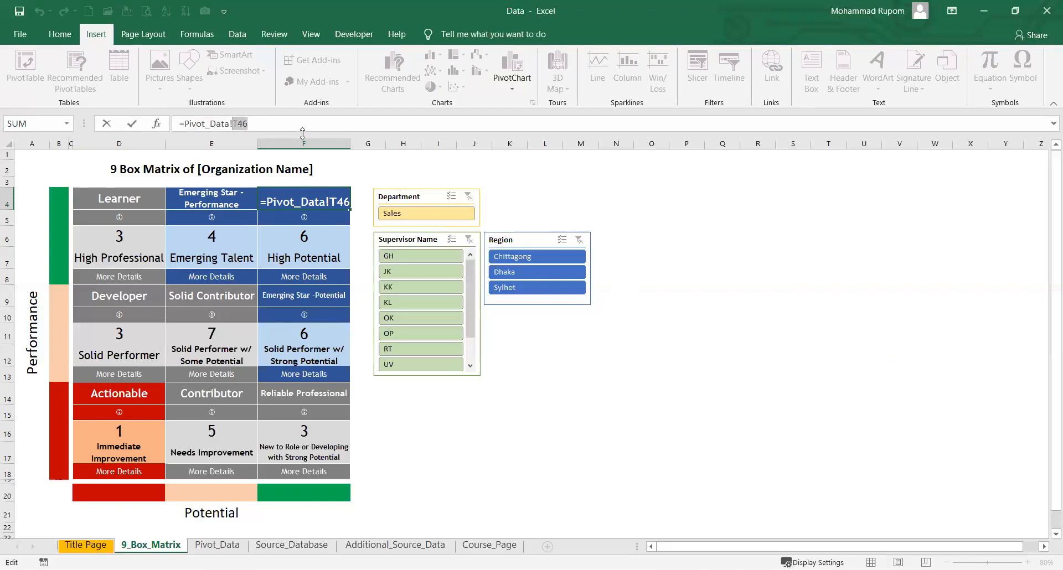
{"action": "key", "text": "Escape"}
{"action": "left_click", "coordinate": [307, 237]}
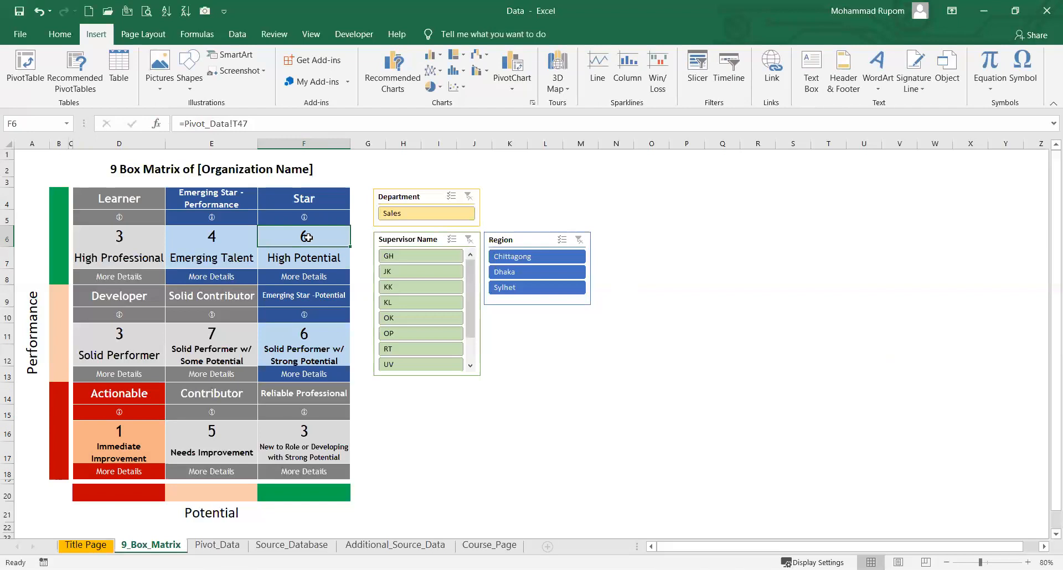
{"action": "left_click_drag", "start_coordinate": [260, 123], "coordinate": [173, 122]}
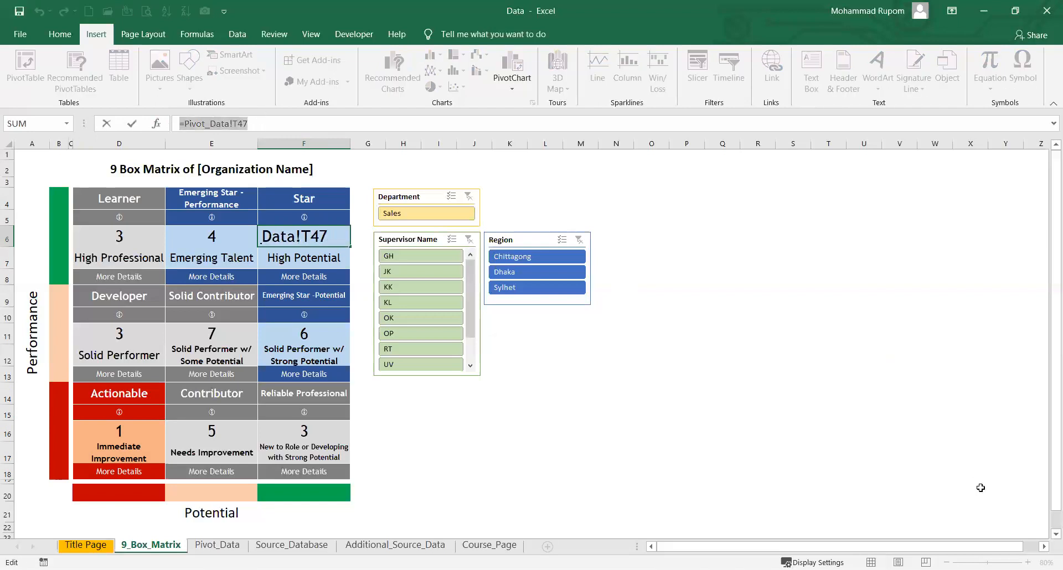
{"action": "key", "text": "Escape"}
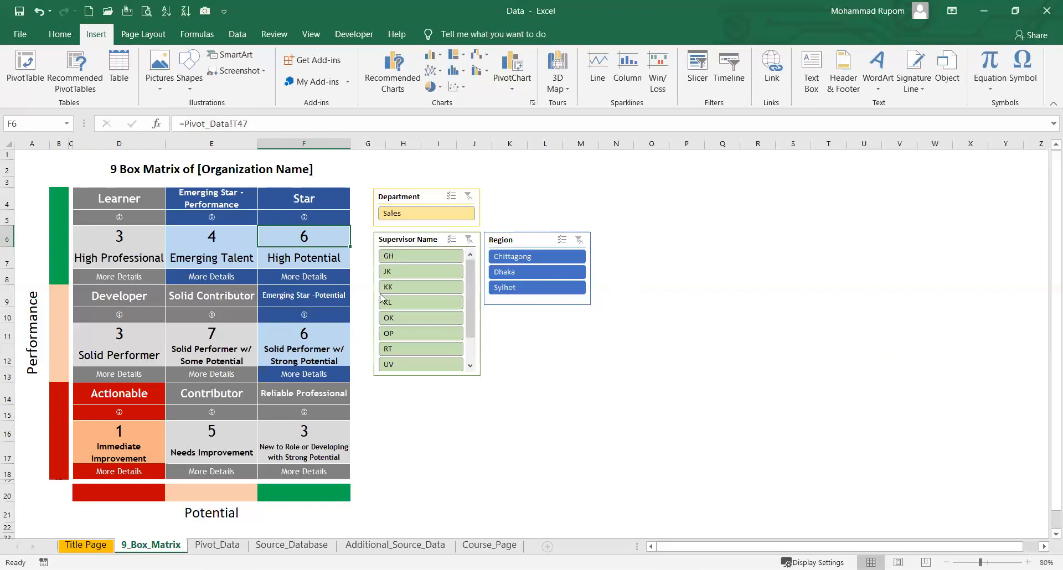
On the Pivot_Data sheet, trace the Star heading in T46 and its count formula in T47 through column T and rows 46 and 47
{"action": "left_click", "coordinate": [222, 547]}
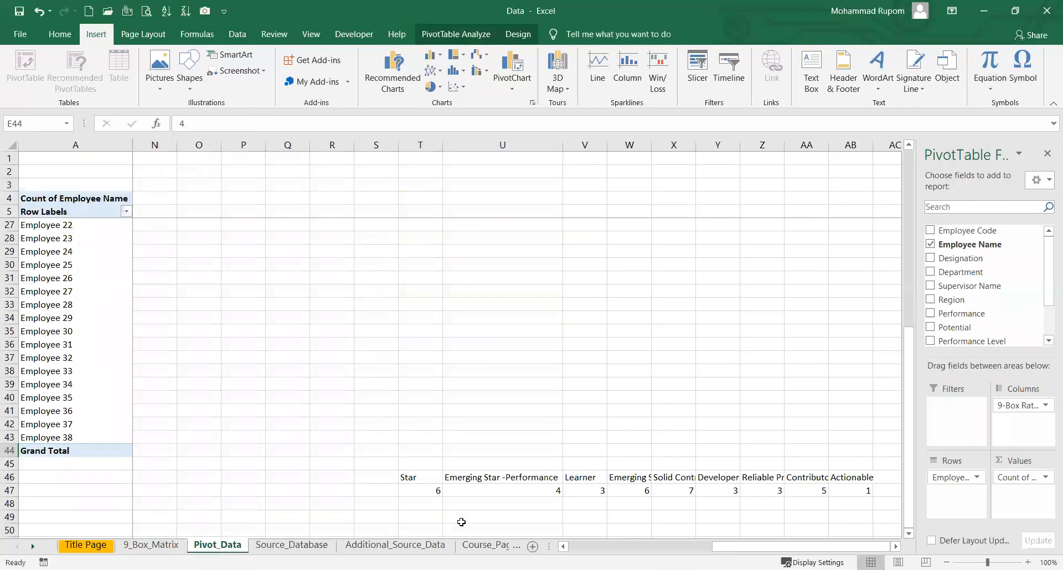
{"action": "left_click", "coordinate": [419, 143]}
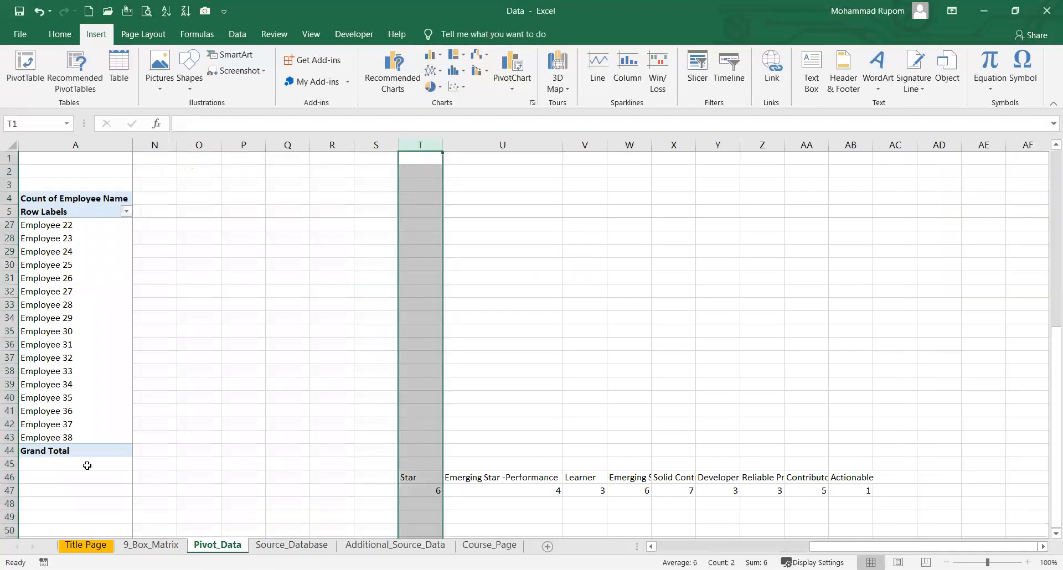
{"action": "left_click", "coordinate": [9, 476]}
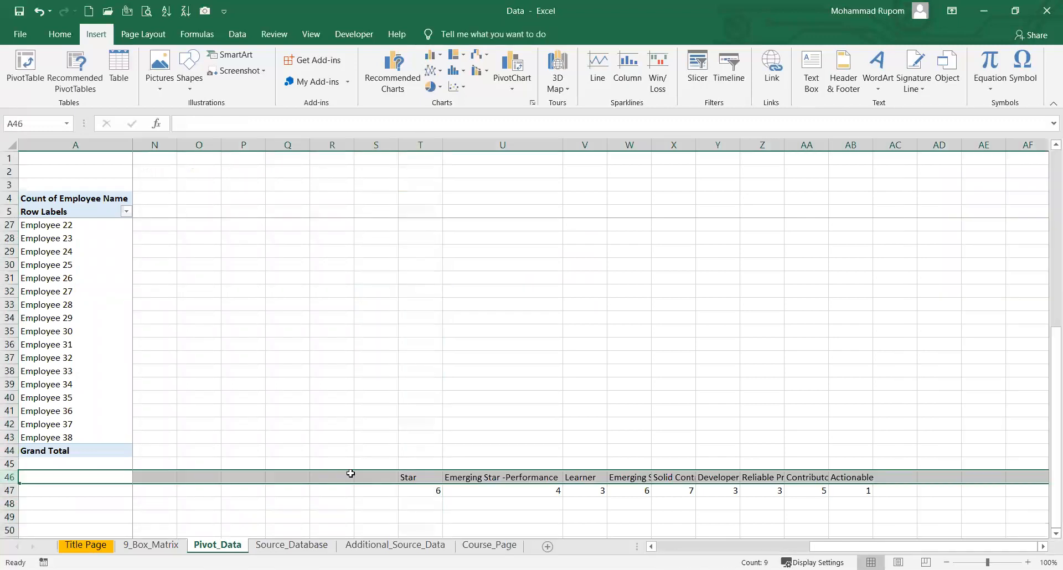
{"action": "left_click", "coordinate": [414, 478]}
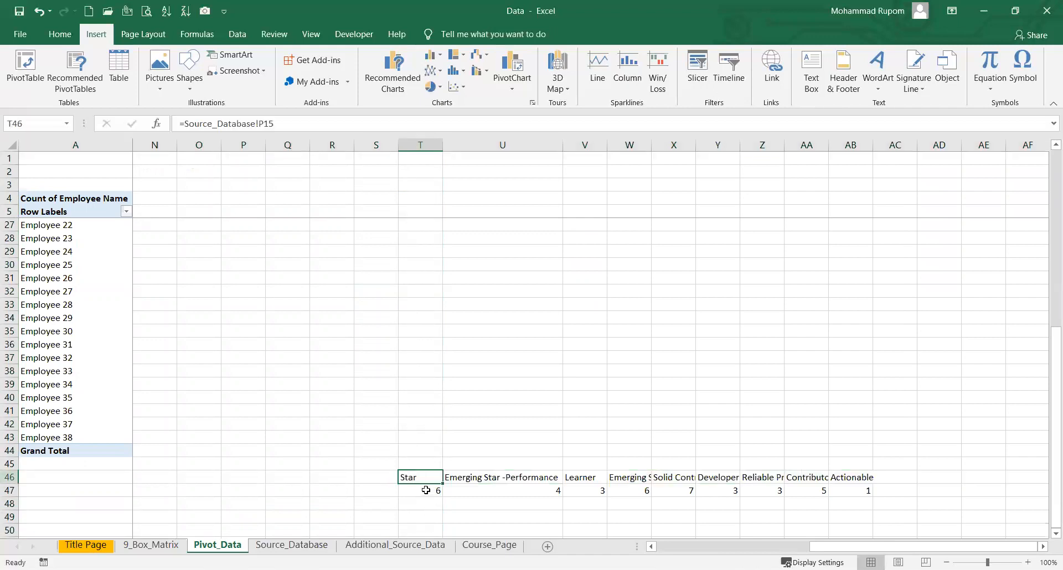
{"action": "left_click", "coordinate": [428, 491]}
{"action": "left_click", "coordinate": [440, 143]}
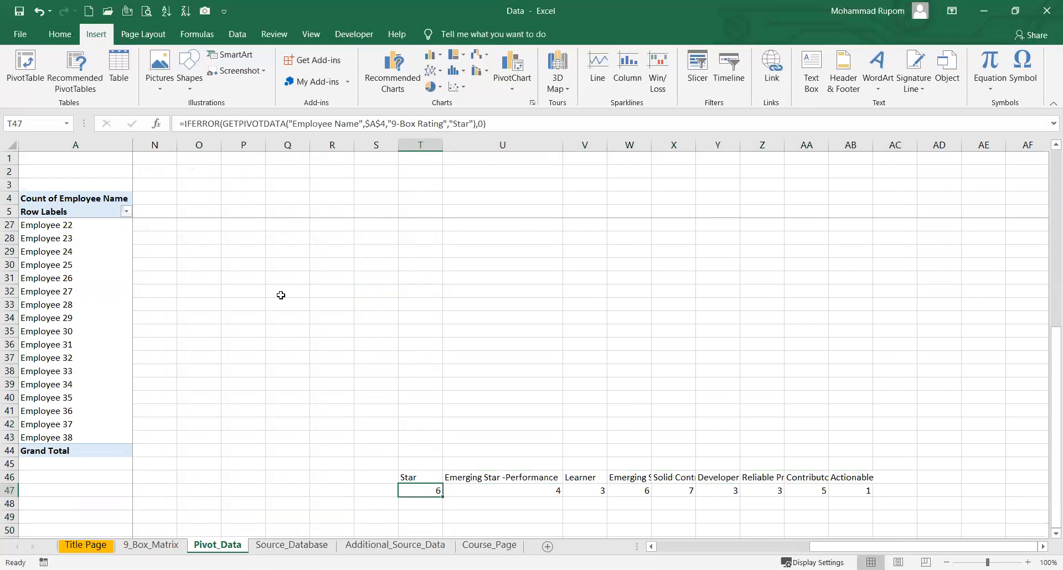
{"action": "left_click", "coordinate": [10, 490]}
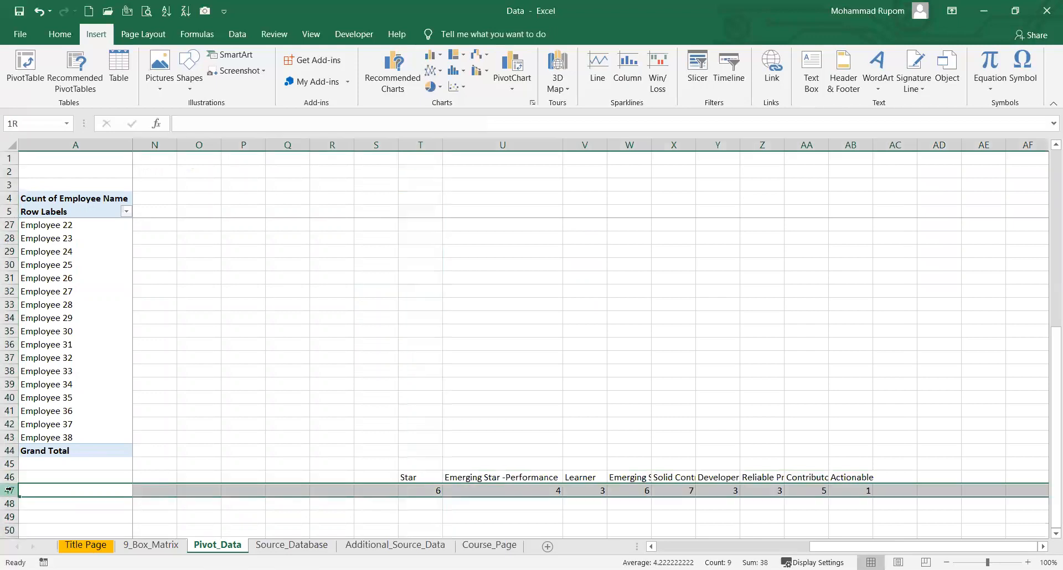
On the 9_Box_Matrix sheet, check the description cells of the Star, Emerging Star -Performance and Learner boxes in row 7
{"action": "left_click", "coordinate": [151, 545]}
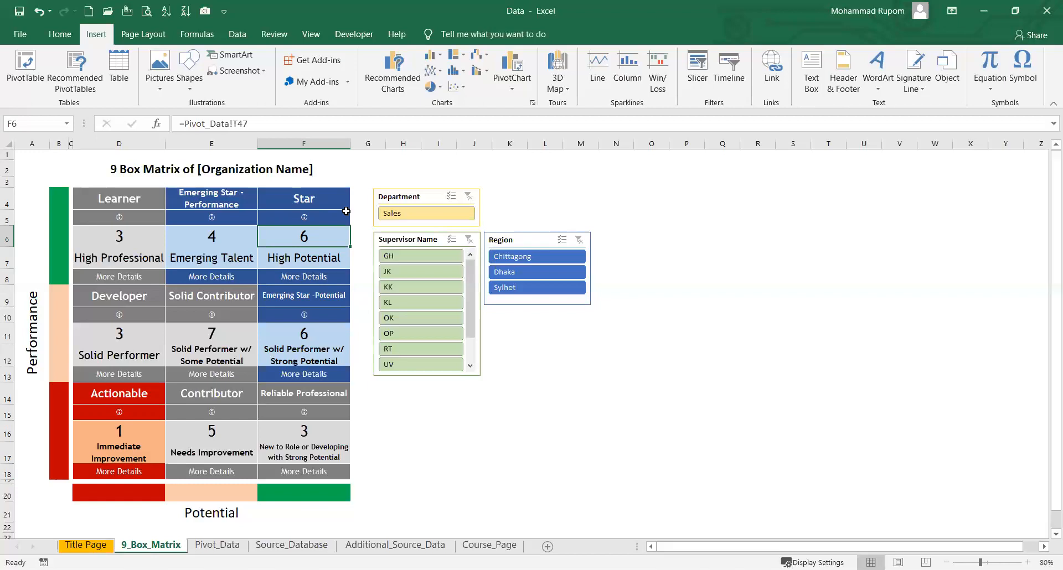
{"action": "left_click", "coordinate": [313, 261]}
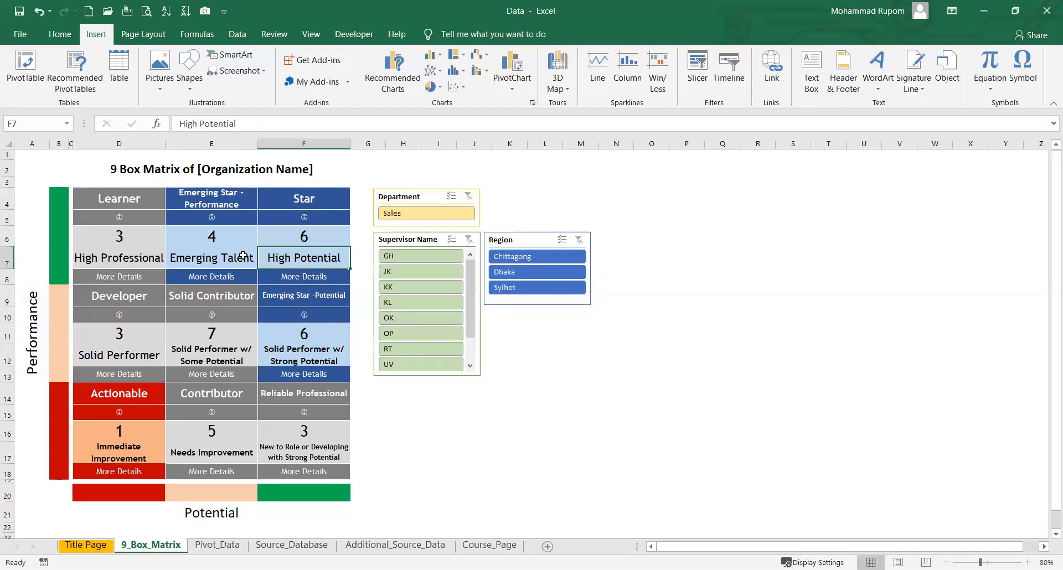
{"action": "left_click", "coordinate": [222, 256]}
{"action": "left_click", "coordinate": [125, 257]}
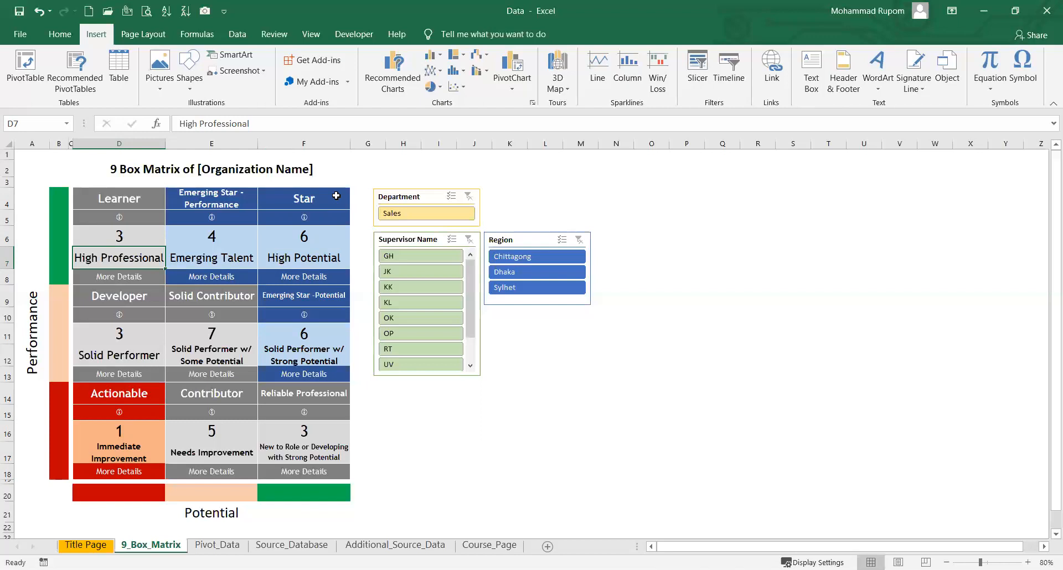
Read the information notes of the Star and Emerging Star -Performance boxes, and check the font used for the icon in E5
{"action": "left_click", "coordinate": [300, 218]}
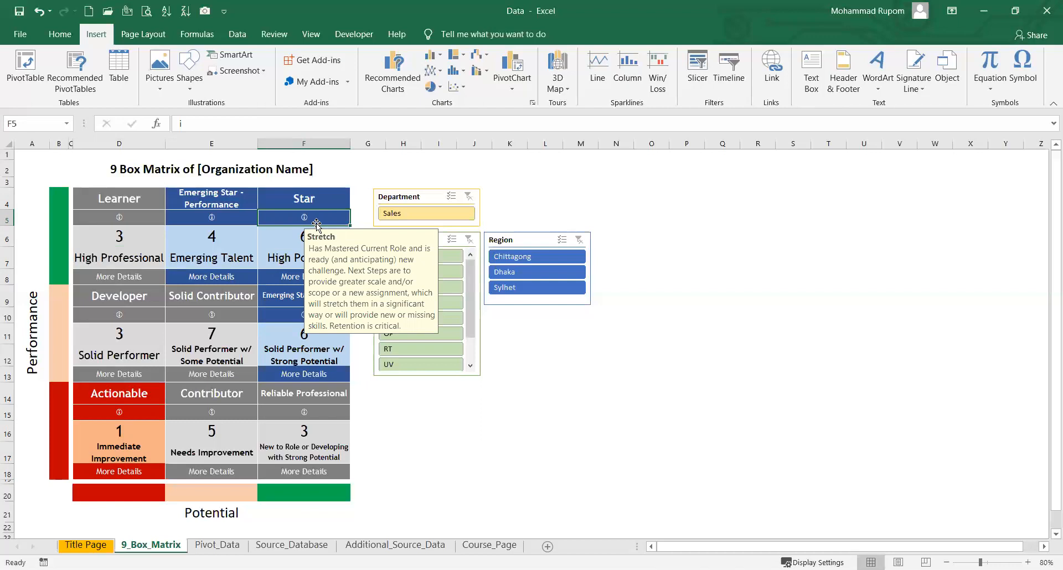
{"action": "left_click", "coordinate": [227, 217]}
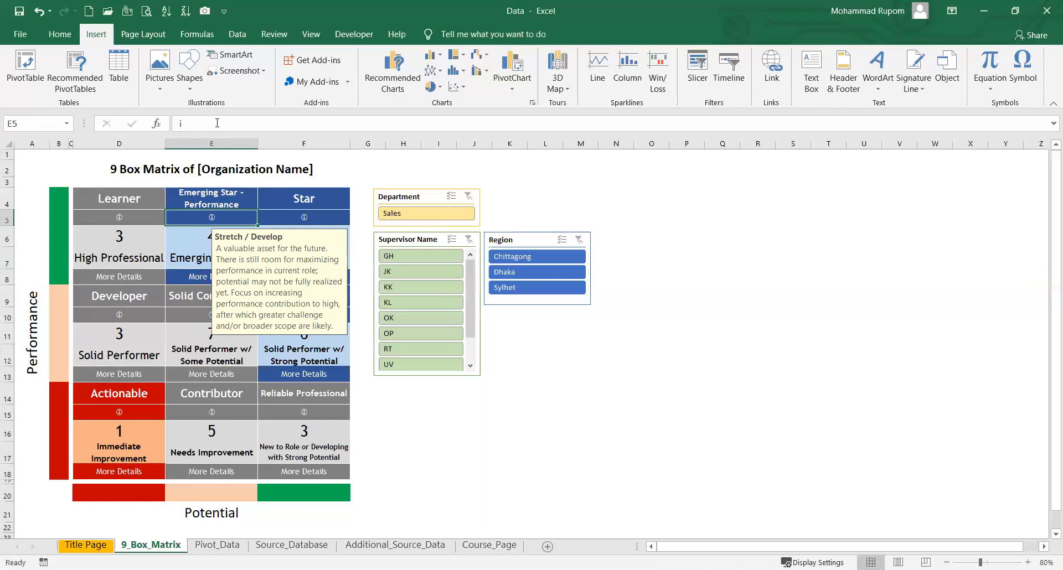
{"action": "left_click", "coordinate": [60, 33]}
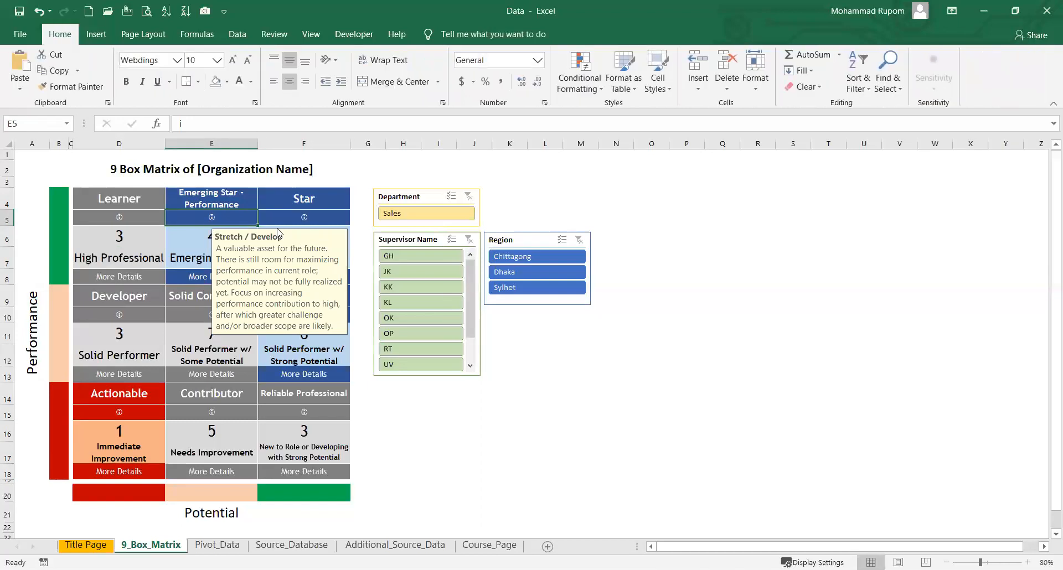
{"action": "left_click", "coordinate": [163, 60]}
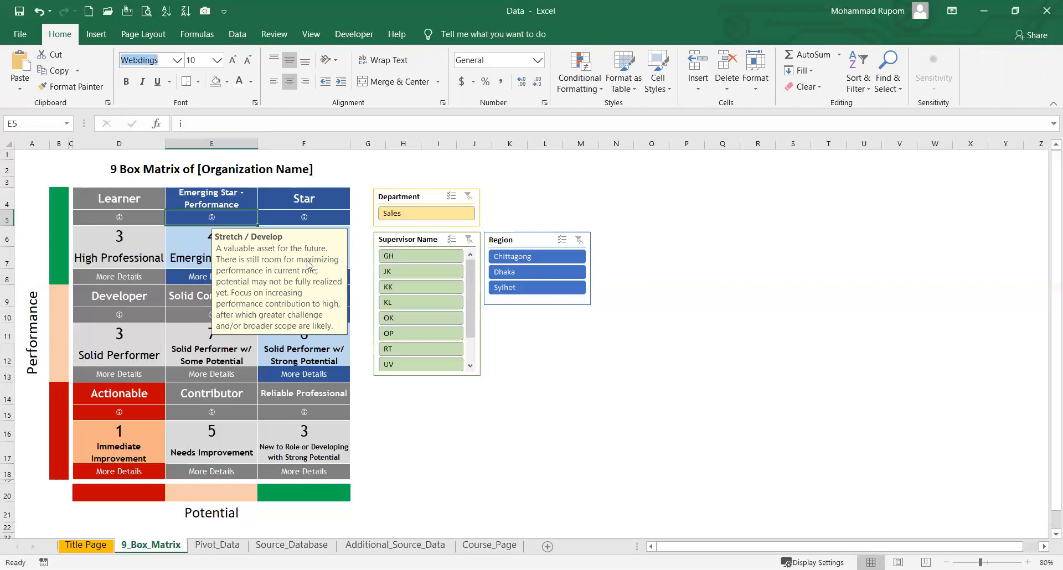
Examine the data validation input message behind the information icon in E5, leaving its settings as they are
{"action": "left_click", "coordinate": [240, 32]}
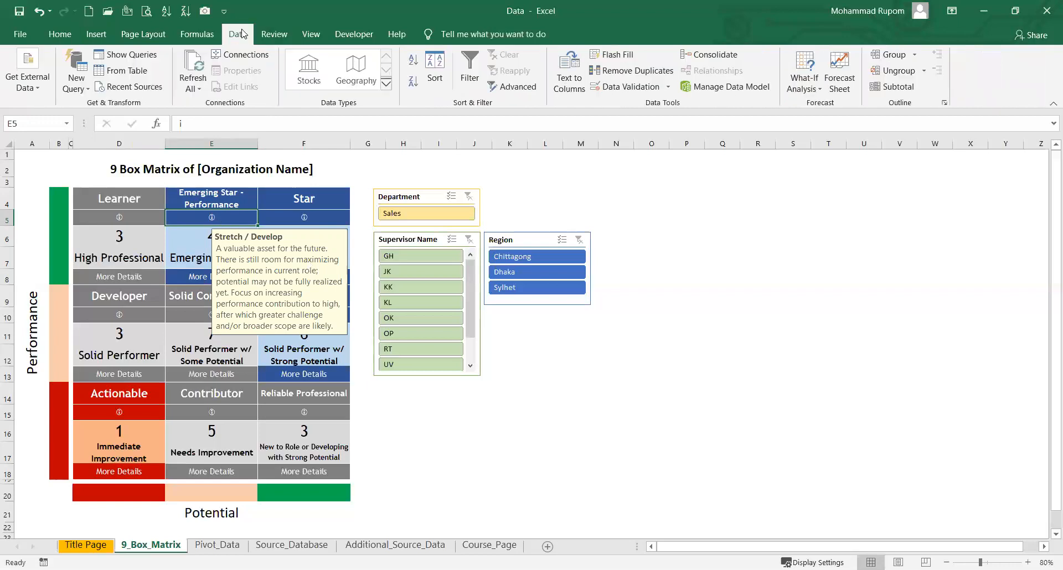
{"action": "left_click", "coordinate": [631, 87]}
{"action": "left_click", "coordinate": [506, 232]}
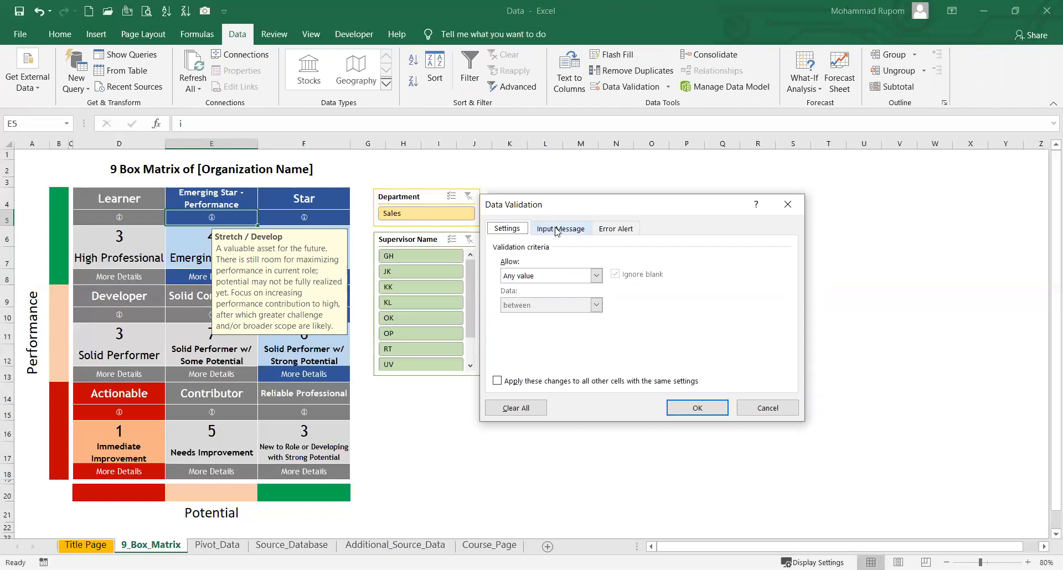
{"action": "left_click", "coordinate": [556, 231]}
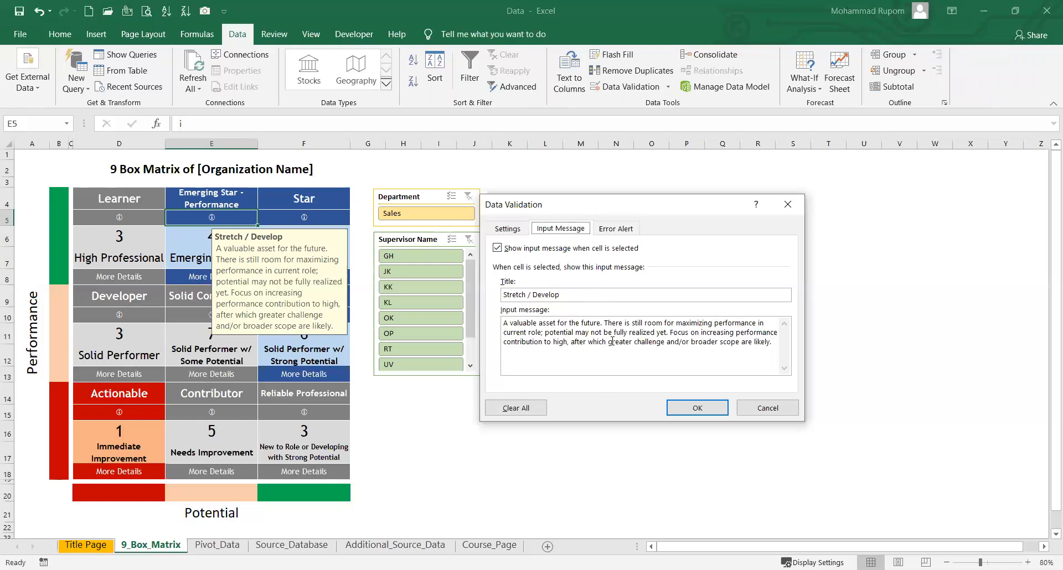
{"action": "left_click_drag", "start_coordinate": [775, 343], "coordinate": [497, 323]}
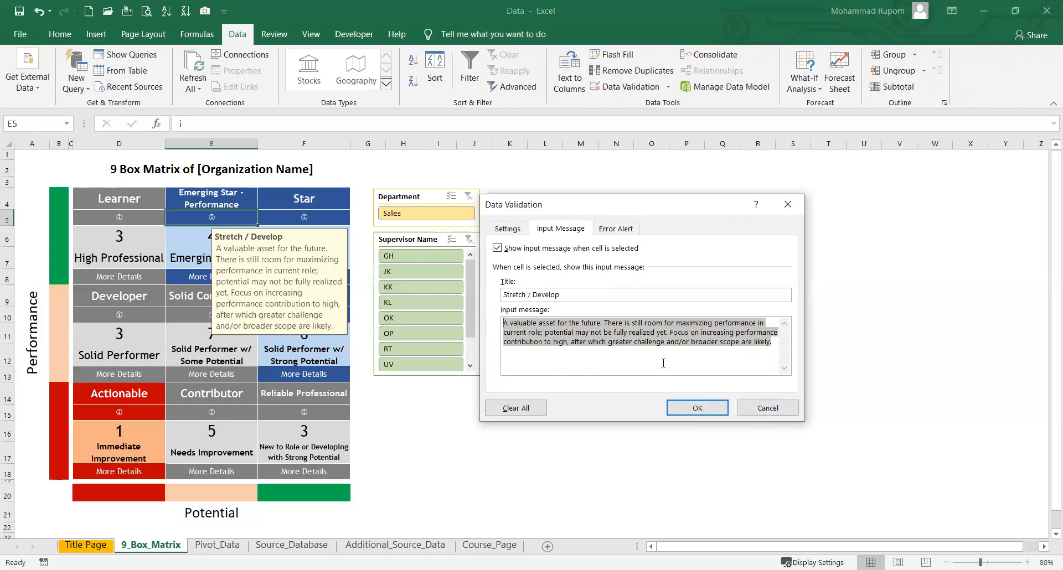
{"action": "left_click", "coordinate": [772, 413]}
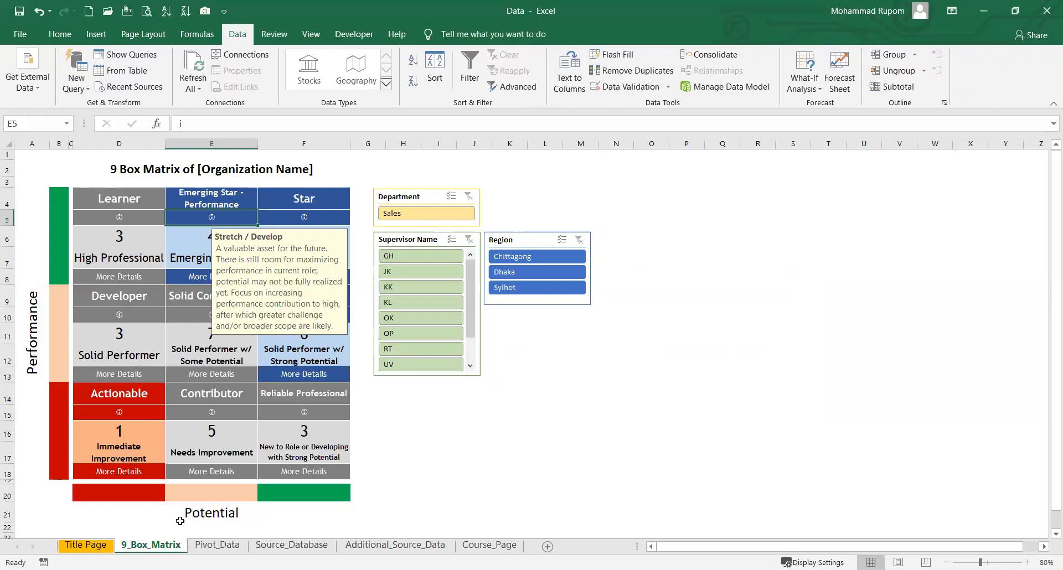
Review the pivot table on the Pivot_Data sheet, from its grand totals back to the first employee rows
{"action": "left_click", "coordinate": [213, 546]}
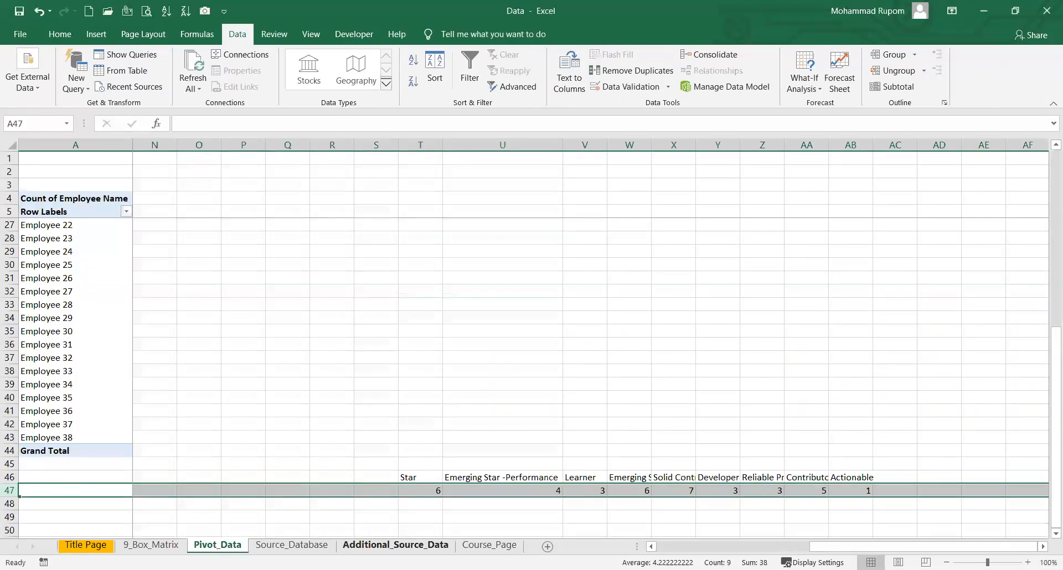
{"action": "left_click", "coordinate": [687, 547]}
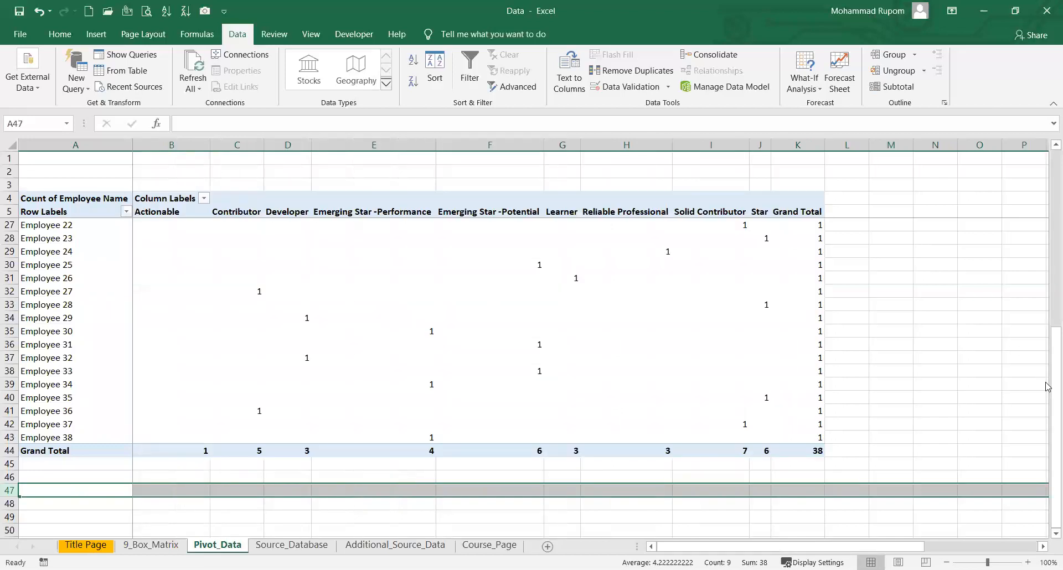
{"action": "left_click", "coordinate": [1048, 169]}
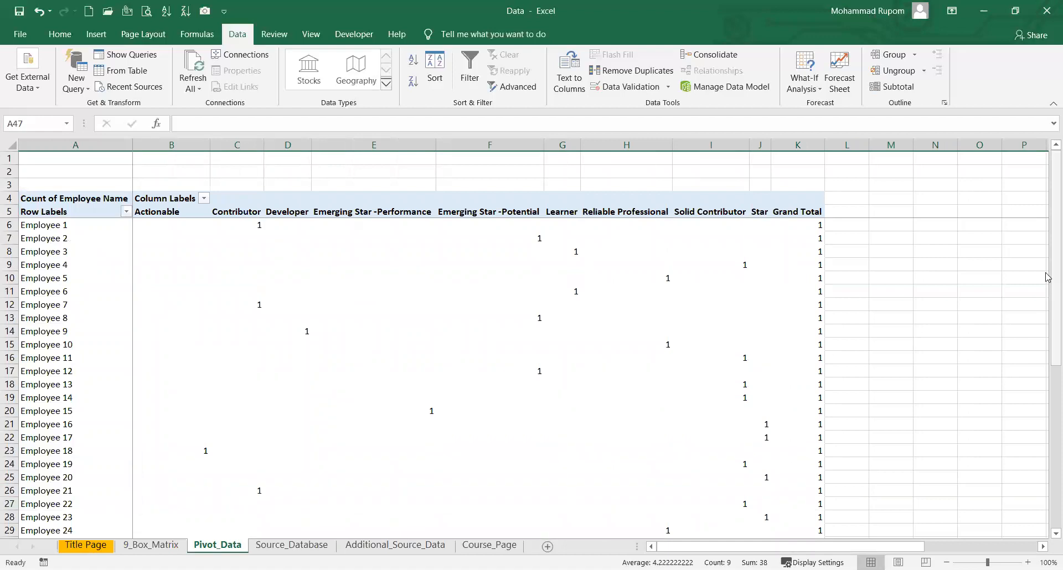
Try to follow the More Details link of the Learner box in D8 on the 9_Box_Matrix sheet
{"action": "left_click", "coordinate": [177, 545]}
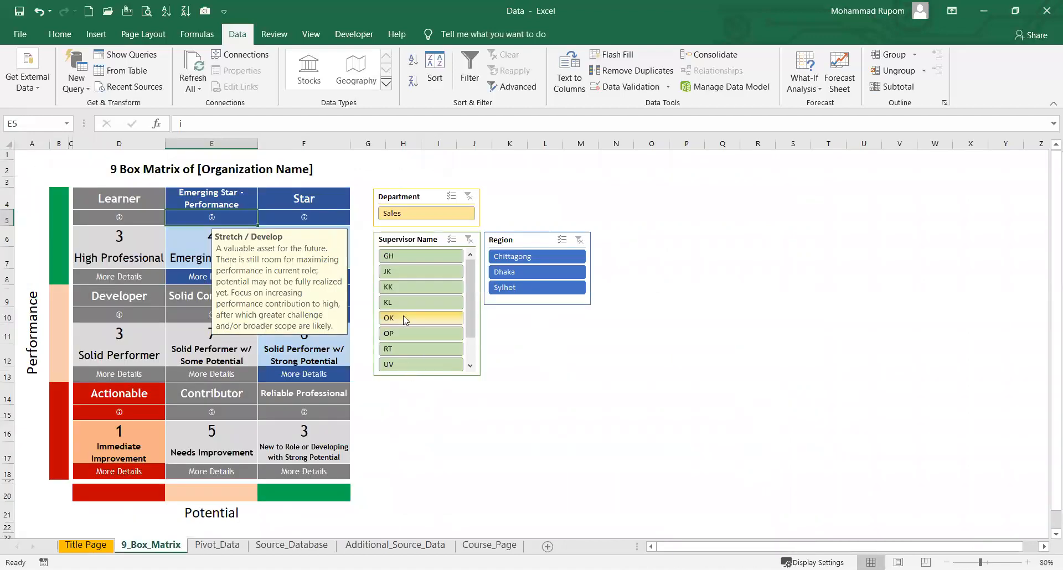
{"action": "left_click", "coordinate": [138, 280]}
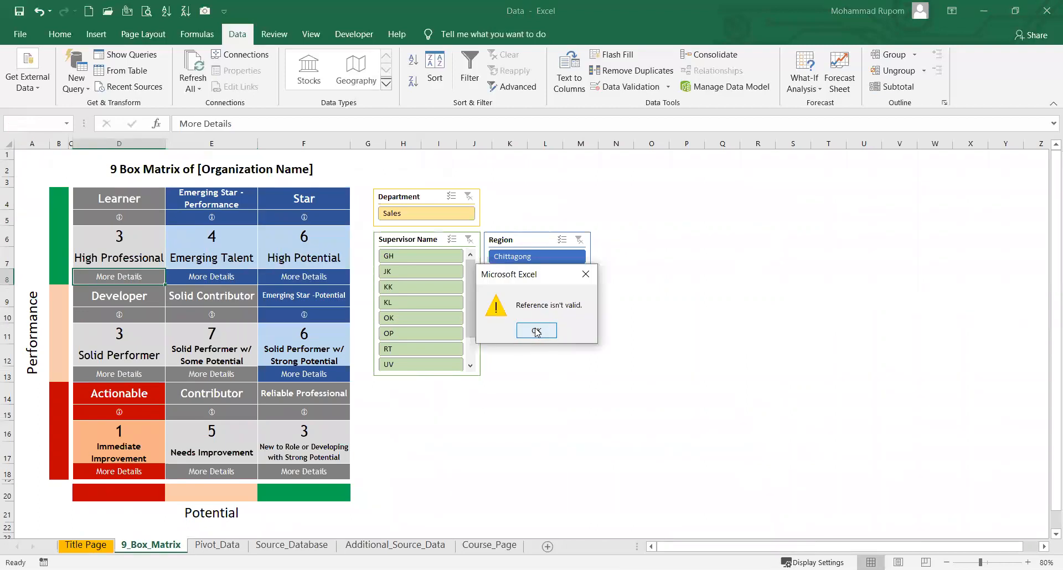
{"action": "left_click", "coordinate": [536, 331]}
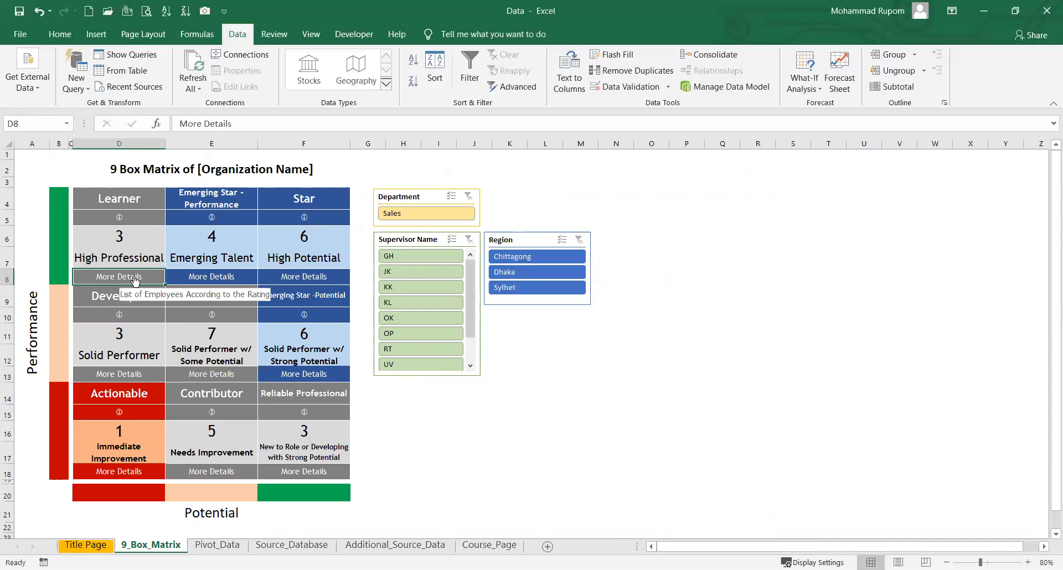
{"action": "left_click", "coordinate": [134, 280]}
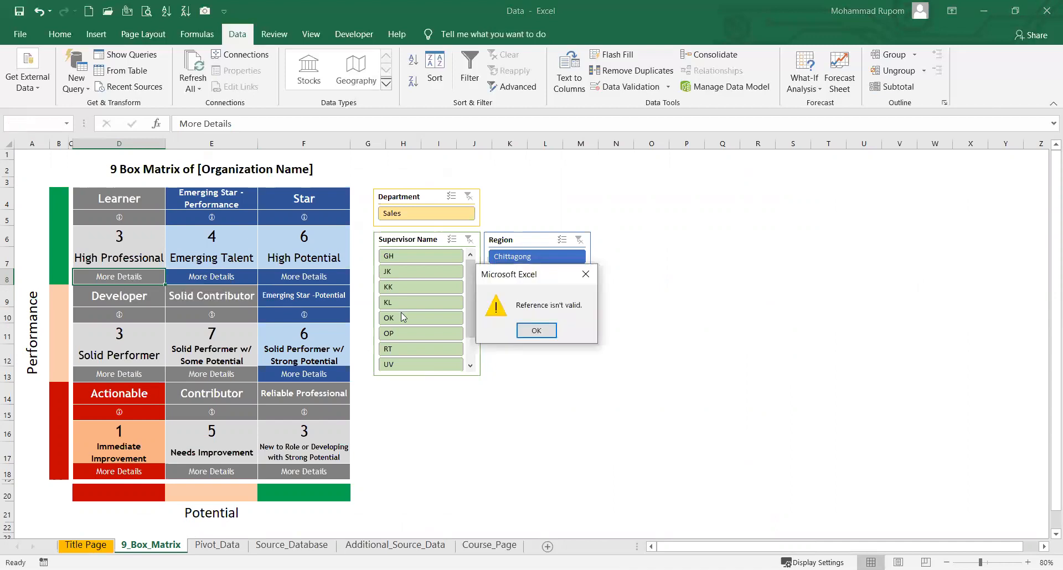
{"action": "left_click", "coordinate": [521, 331]}
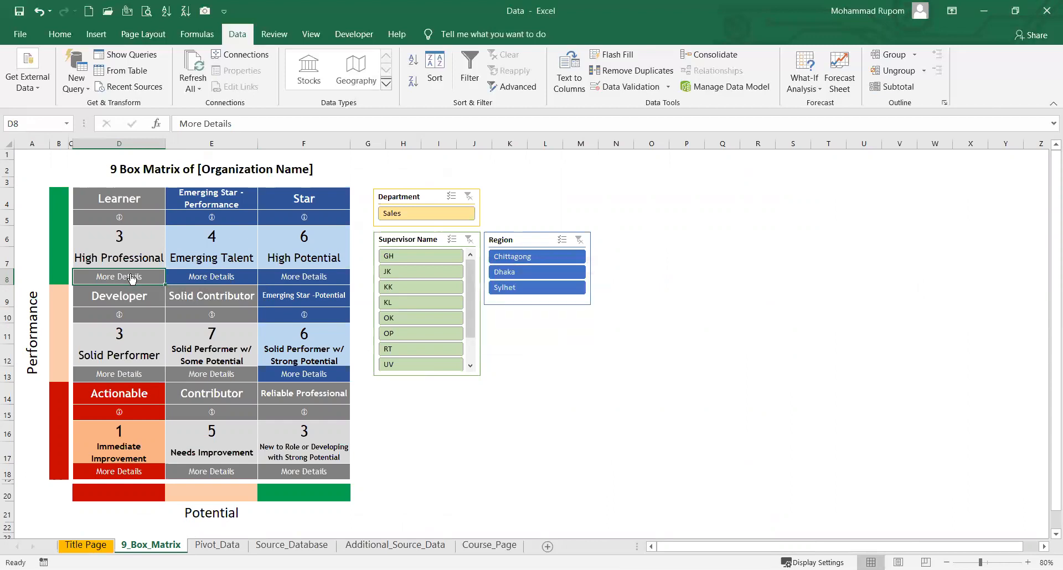
Remove the existing hyperlink from the Learner box's More Details cell D8 and restore its look with the formatting of D13
{"action": "right_click", "coordinate": [133, 276]}
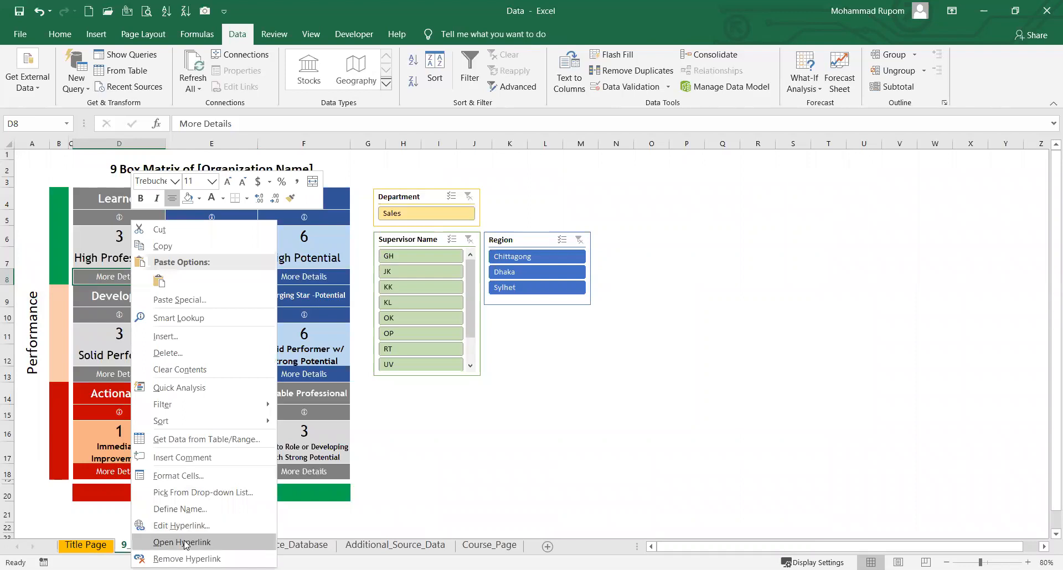
{"action": "left_click", "coordinate": [486, 431]}
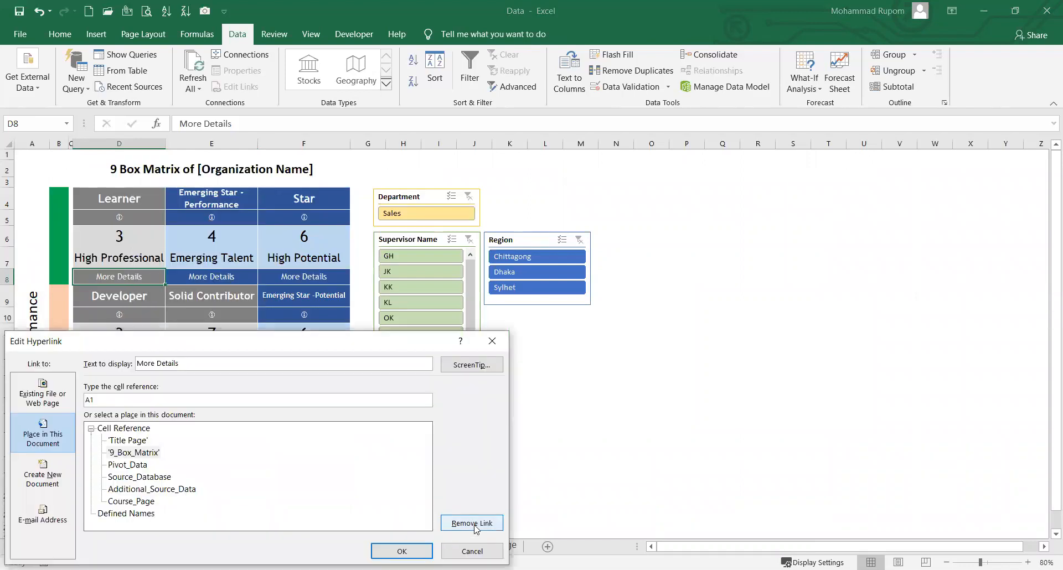
{"action": "left_click_drag", "start_coordinate": [184, 284], "coordinate": [344, 319]}
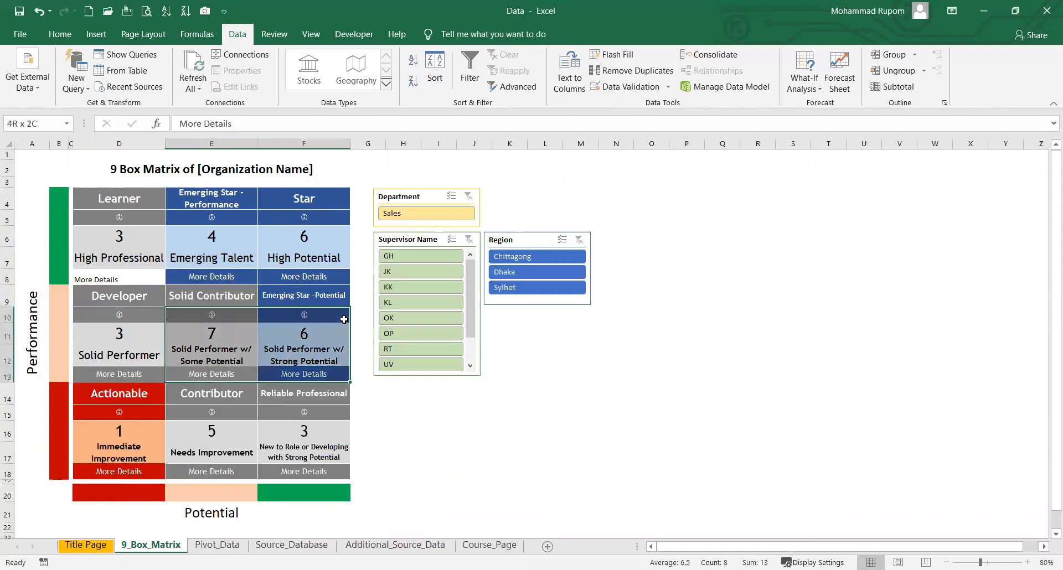
{"action": "left_click", "coordinate": [153, 373]}
{"action": "left_click", "coordinate": [59, 34]}
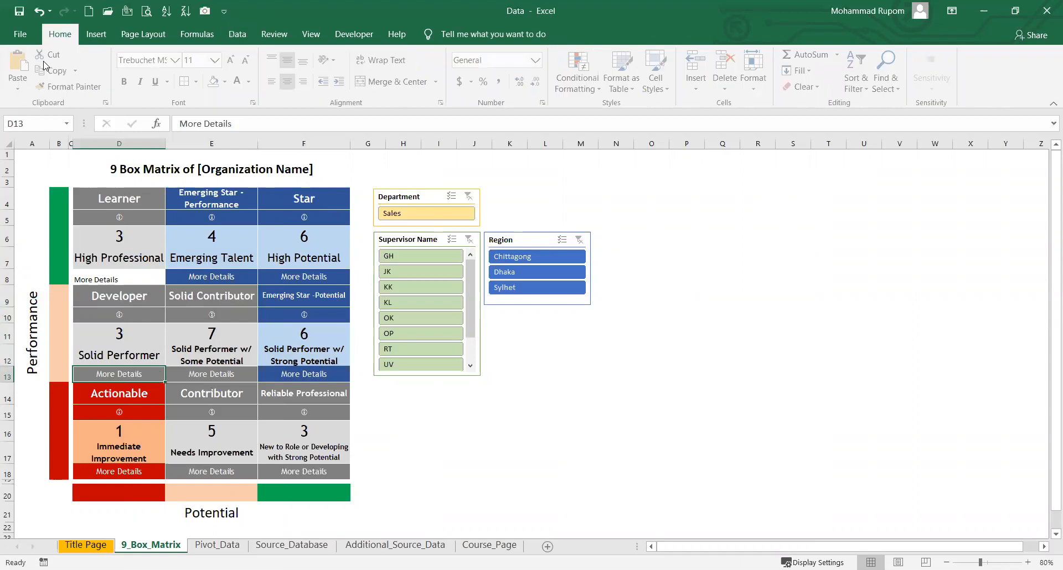
{"action": "left_click", "coordinate": [71, 86]}
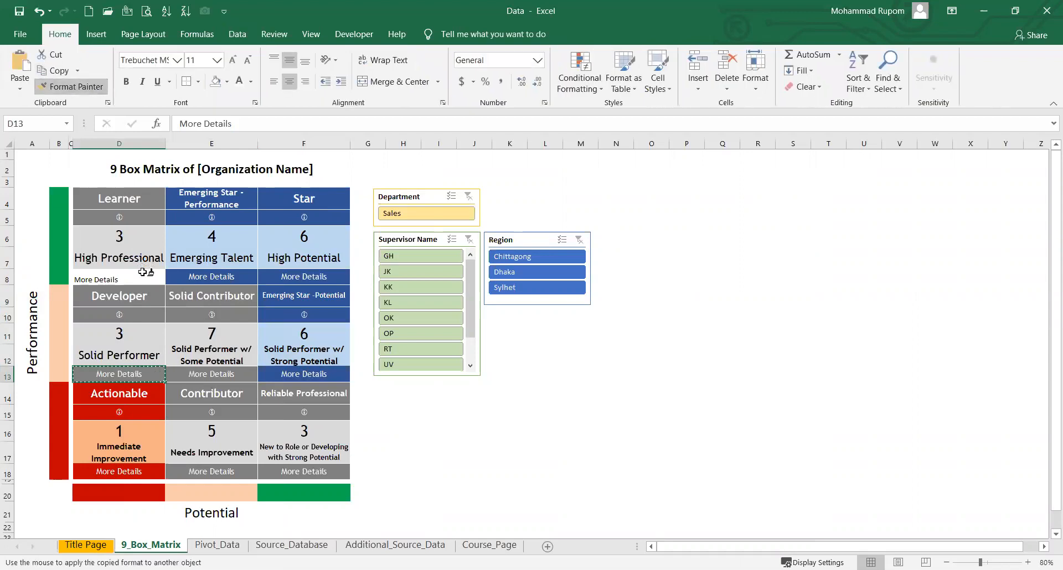
{"action": "left_click", "coordinate": [138, 278]}
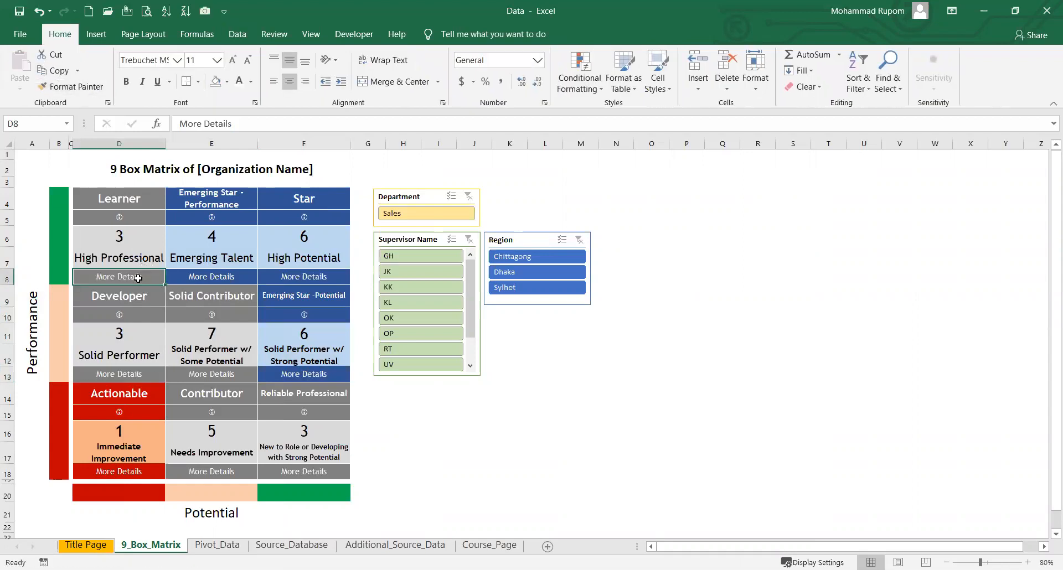
Insert a hyperlink in D8 that leads to cell A1 of the Pivot_Data sheet, keeping More Details as its display text
{"action": "right_click", "coordinate": [138, 278]}
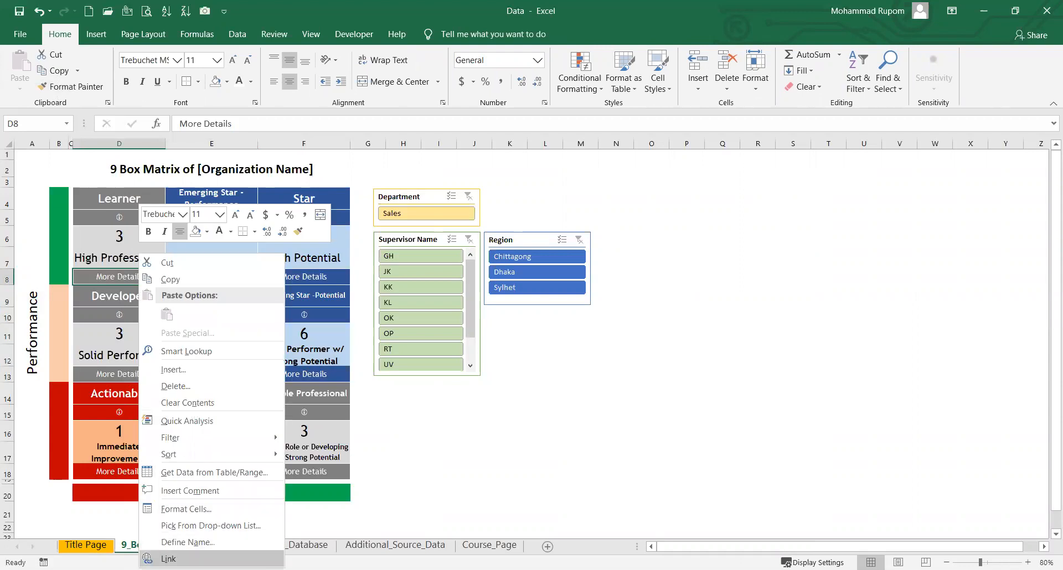
{"action": "left_click", "coordinate": [168, 559]}
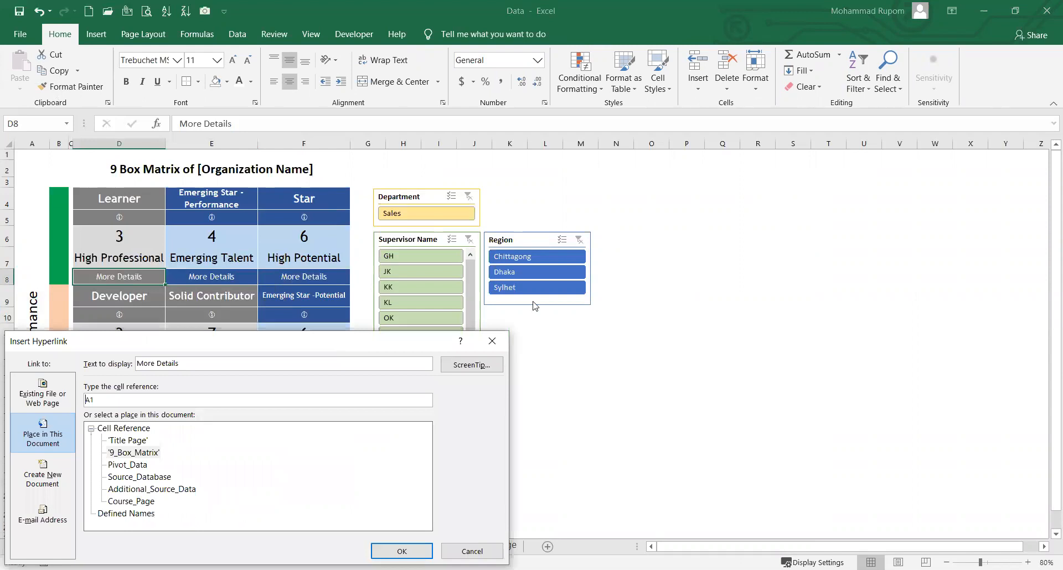
{"action": "left_click_drag", "start_coordinate": [340, 346], "coordinate": [729, 215]}
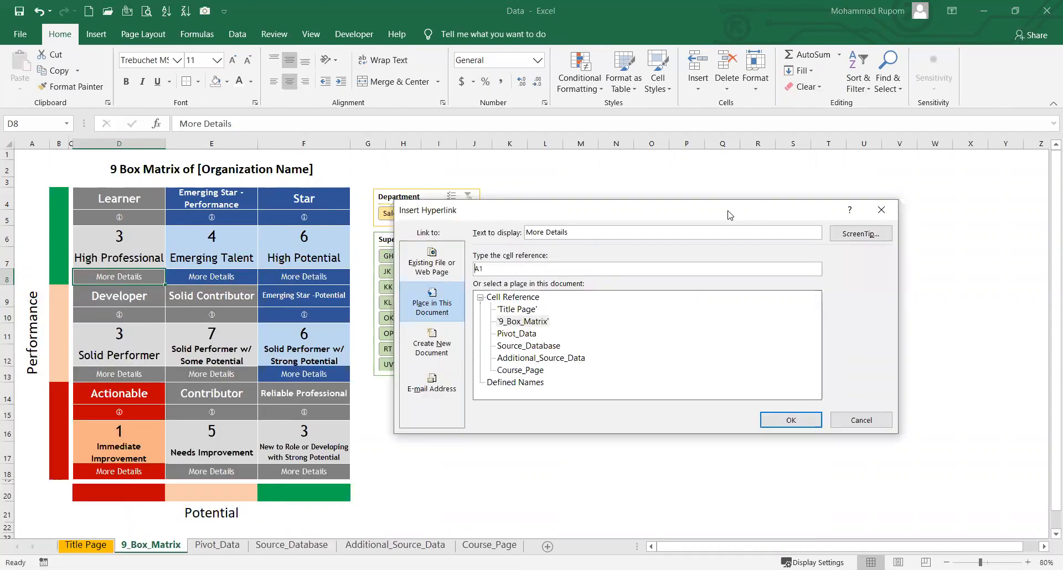
{"action": "left_click", "coordinate": [515, 336]}
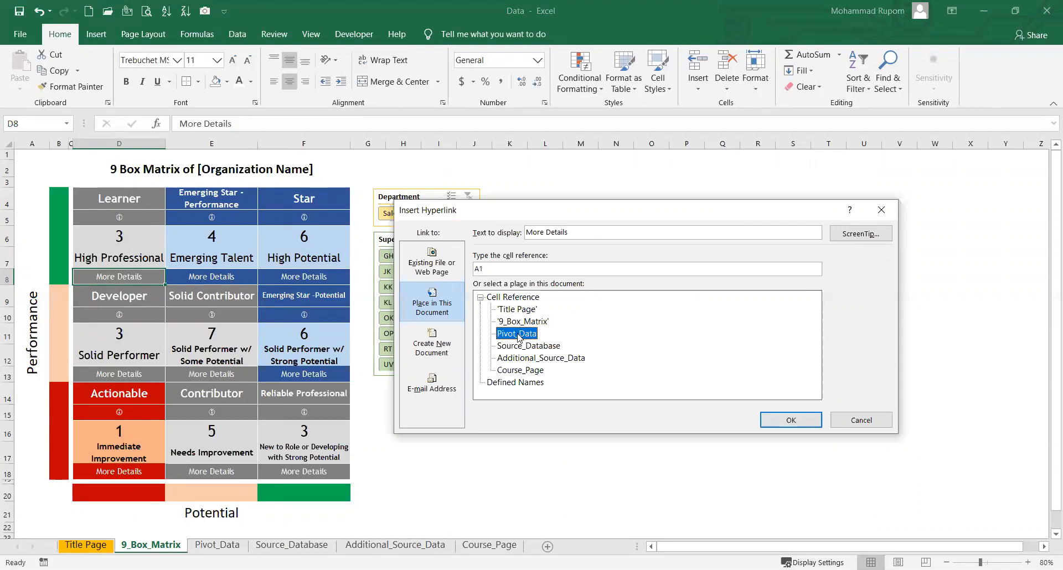
{"action": "left_click", "coordinate": [780, 421]}
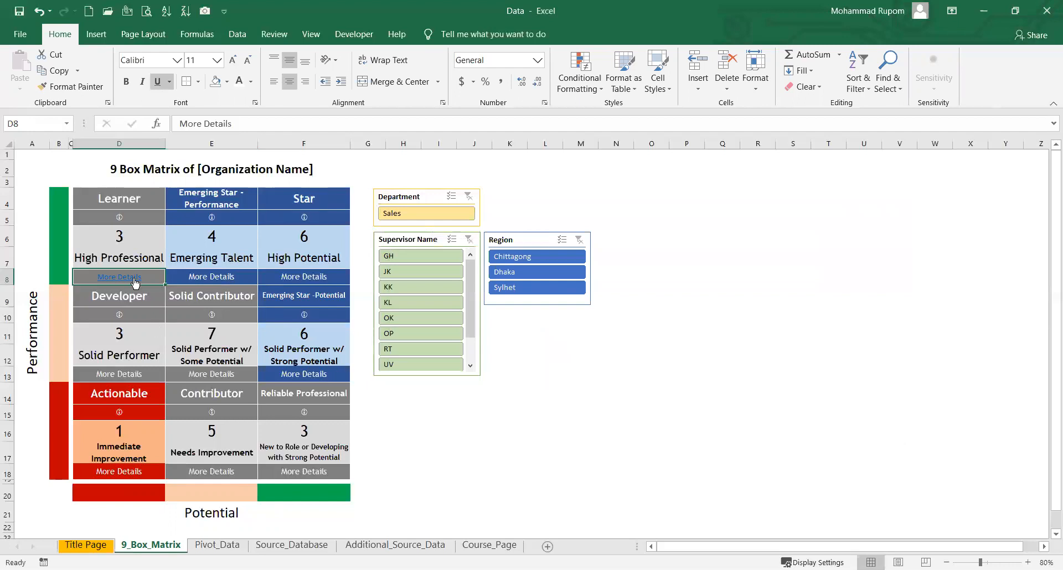
Replace the default hyperlink style of D8 with the formatting copied from D13
{"action": "left_click", "coordinate": [152, 377]}
{"action": "left_click", "coordinate": [71, 87]}
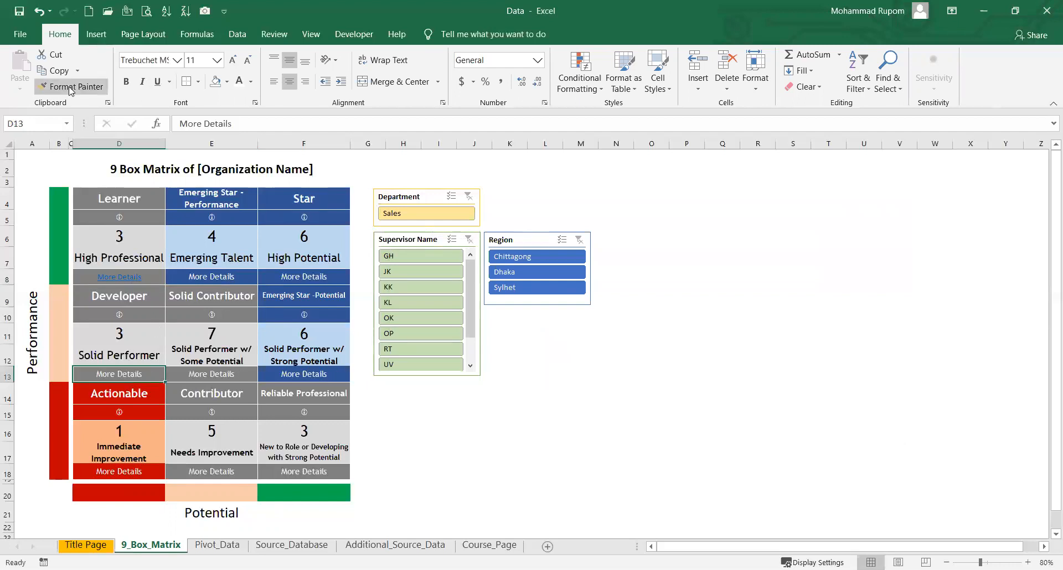
{"action": "left_click", "coordinate": [152, 276]}
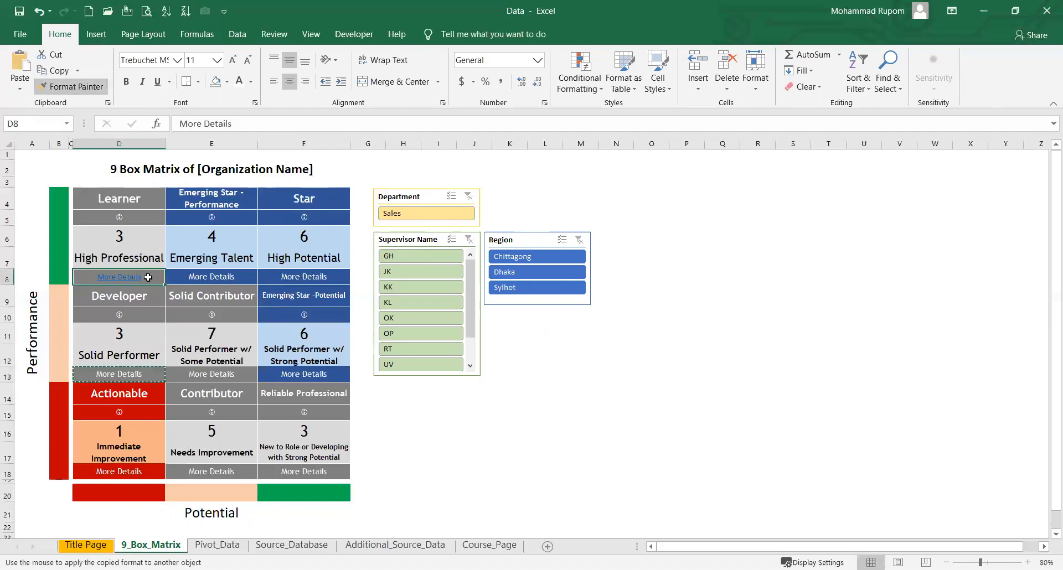
Copy the linked More Details cell D8 into D13, E13, E18 and F18
{"action": "key", "text": "ctrl+c"}
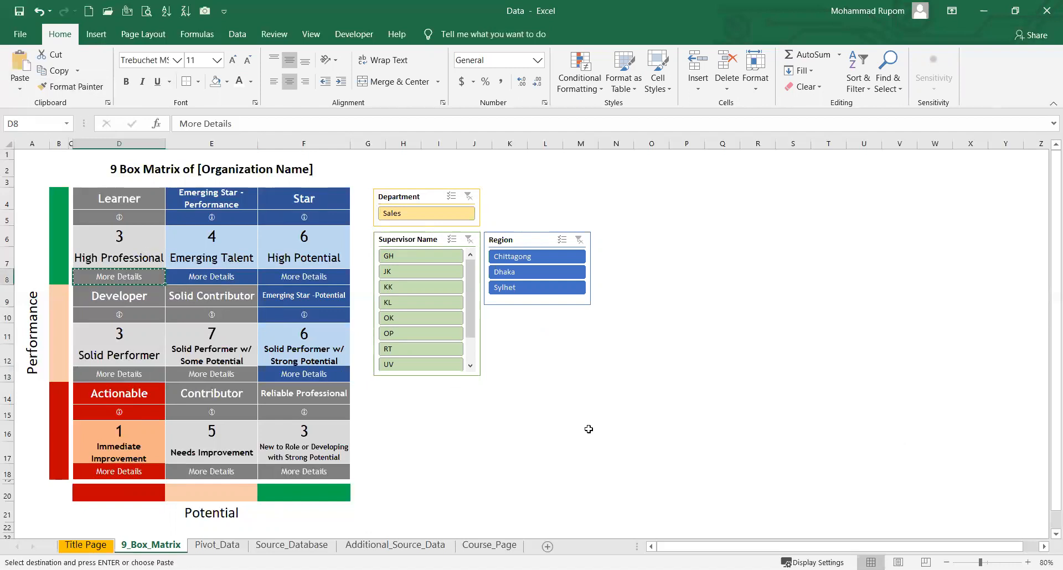
{"action": "left_click", "coordinate": [154, 375]}
{"action": "key", "text": "ctrl+v"}
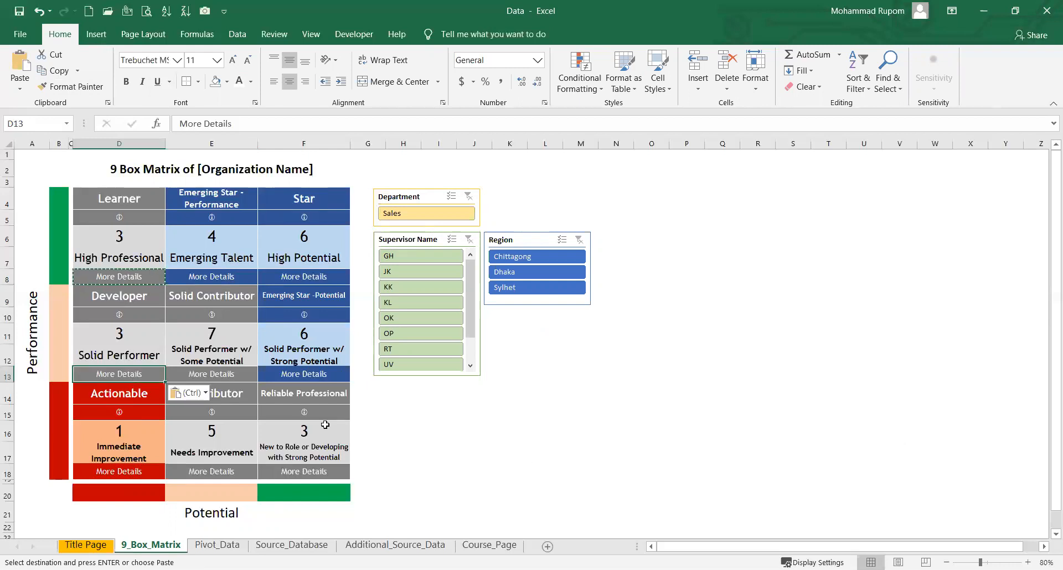
{"action": "left_click", "coordinate": [248, 375]}
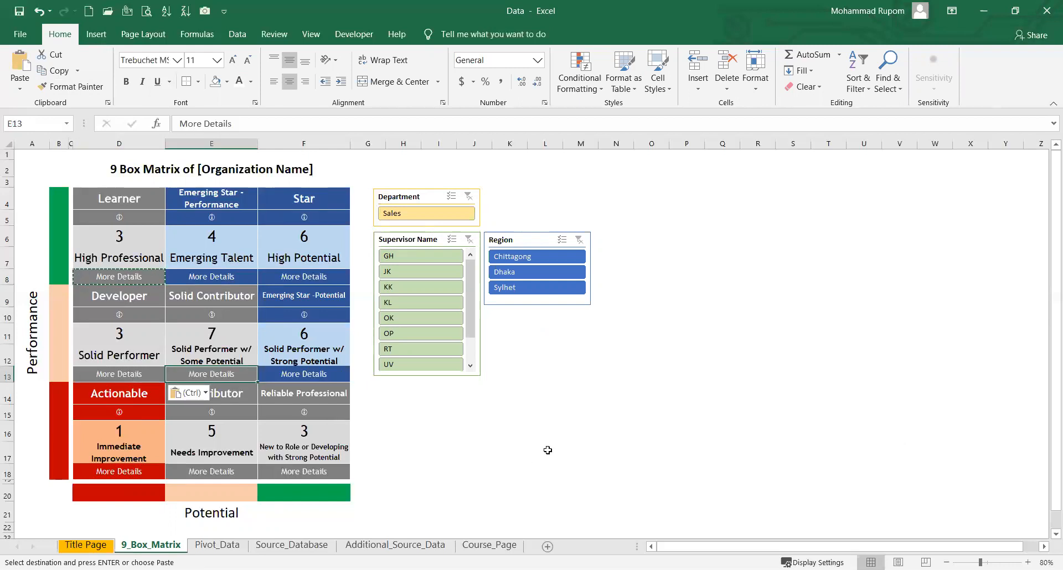
{"action": "key", "text": "ctrl+v"}
{"action": "left_click", "coordinate": [242, 472]}
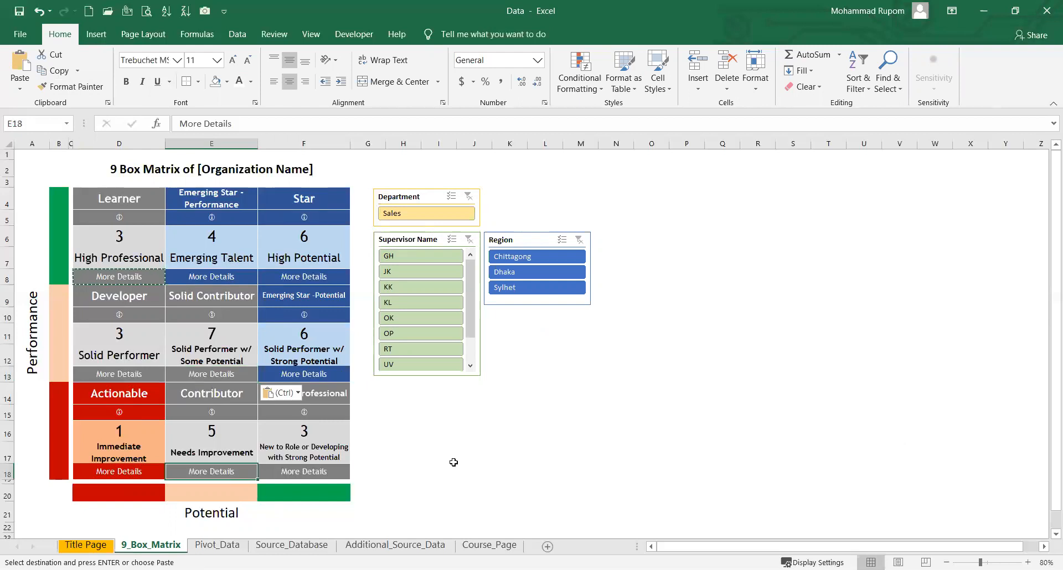
{"action": "key", "text": "ctrl+v"}
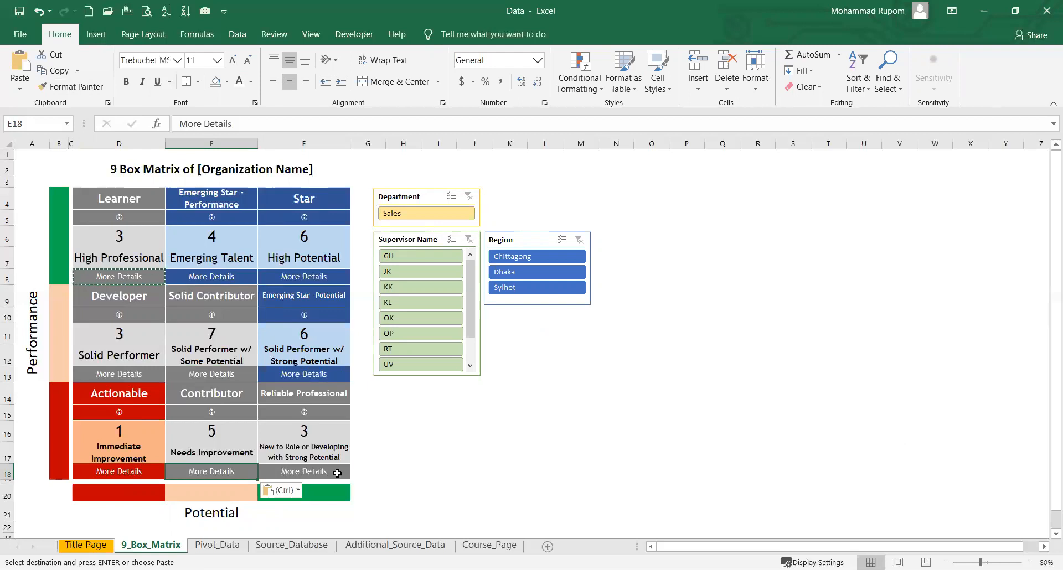
{"action": "key", "text": "Right"}
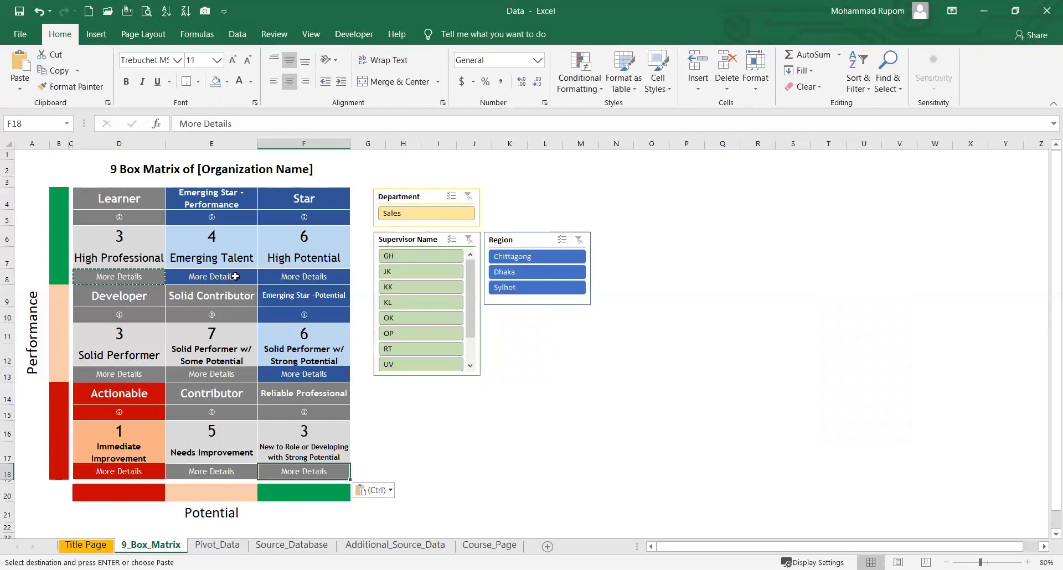
Paste the linked More Details cell into E8:F8 and give both cells the blue formatting of F13
{"action": "left_click_drag", "start_coordinate": [238, 275], "coordinate": [285, 276]}
{"action": "key", "text": "ctrl+v"}
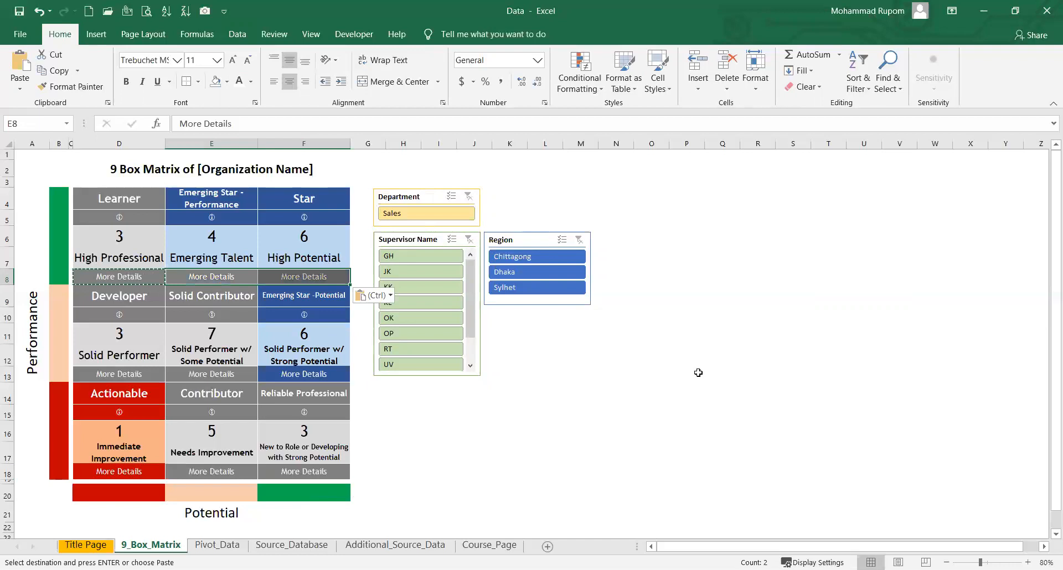
{"action": "key", "text": "ctrl"}
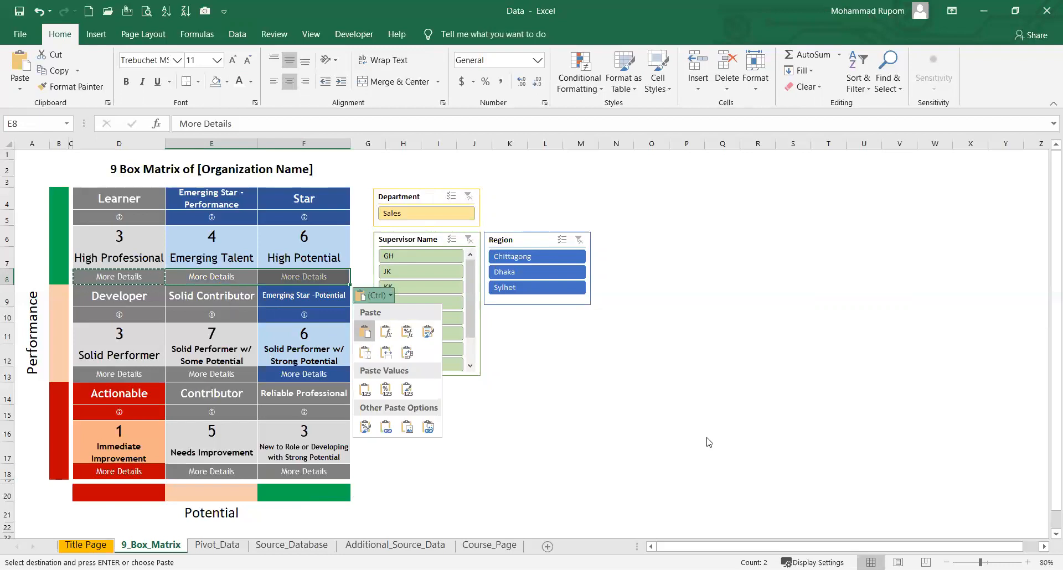
{"action": "key", "text": "Escape"}
{"action": "left_click", "coordinate": [328, 375]}
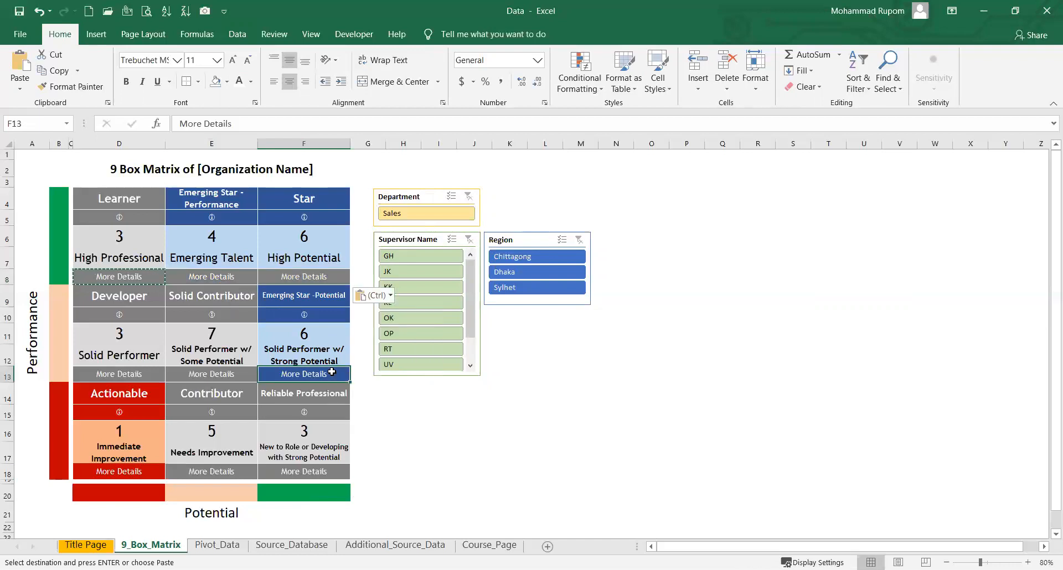
{"action": "left_click", "coordinate": [70, 86]}
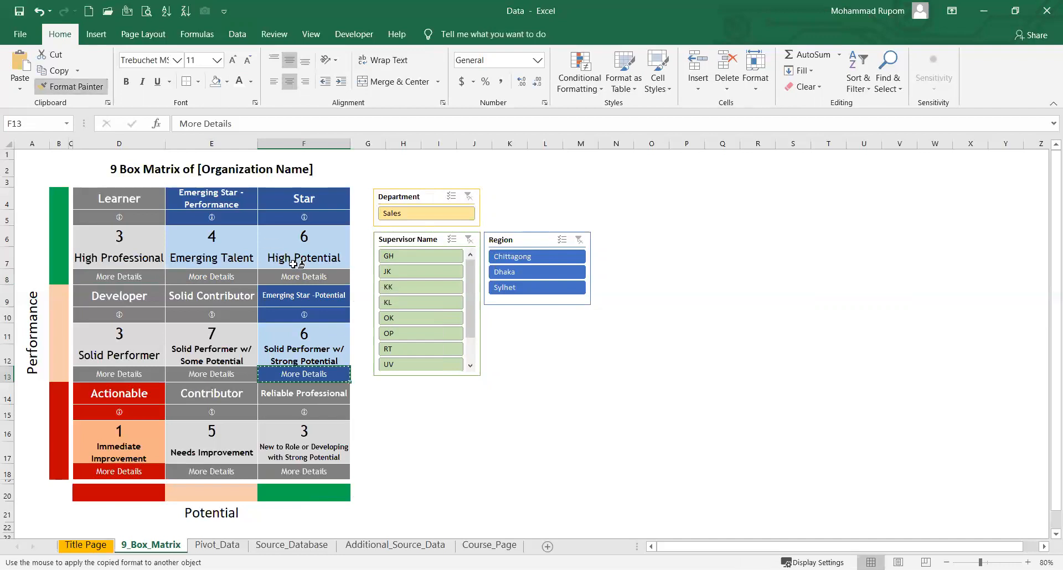
{"action": "left_click_drag", "start_coordinate": [222, 277], "coordinate": [302, 277]}
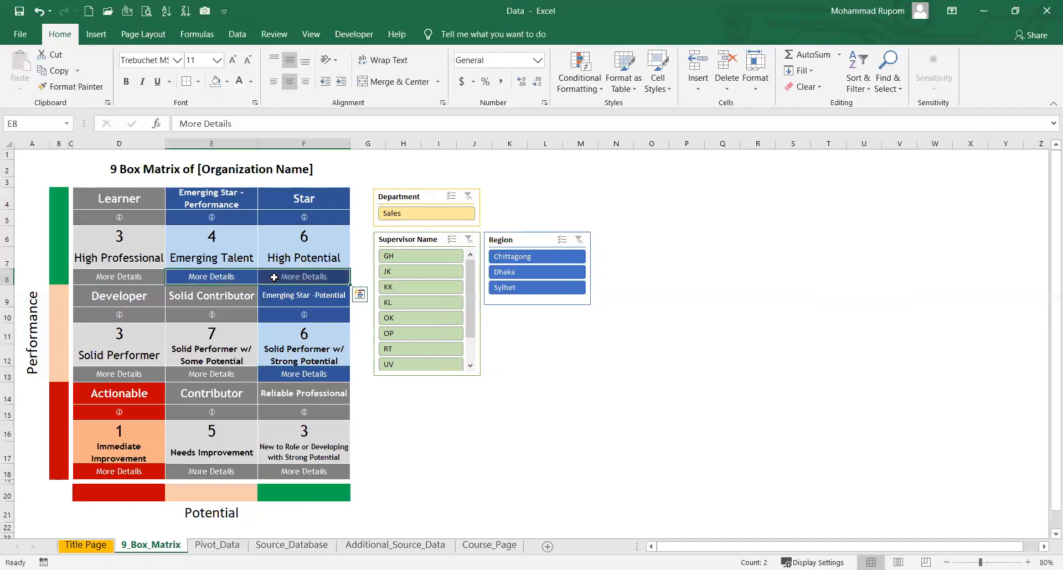
{"action": "left_click", "coordinate": [568, 431]}
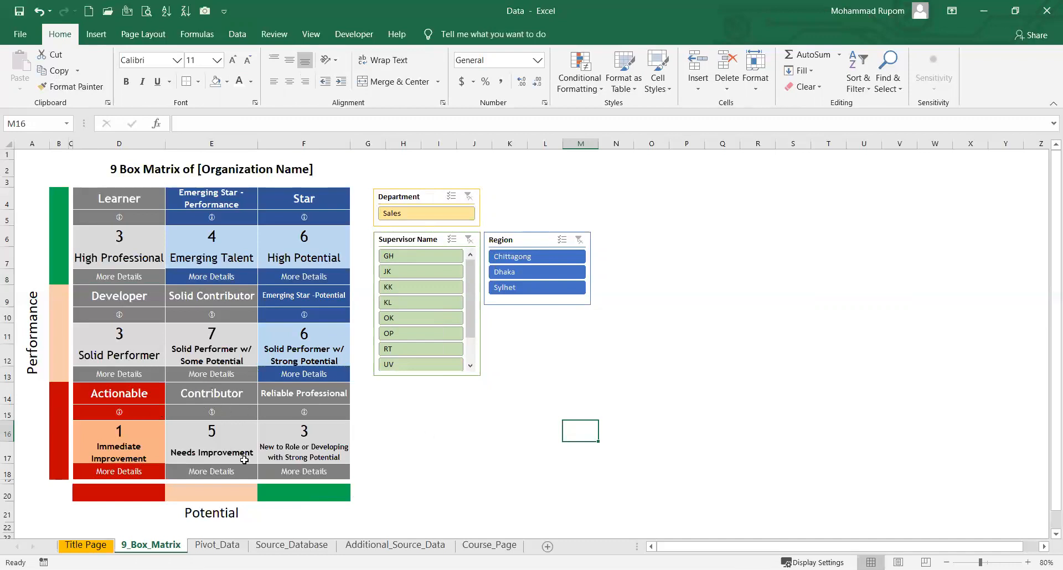
Copy the linked More Details cell E18 into D18 of the Actionable box and fill D18 with red
{"action": "left_click", "coordinate": [246, 471]}
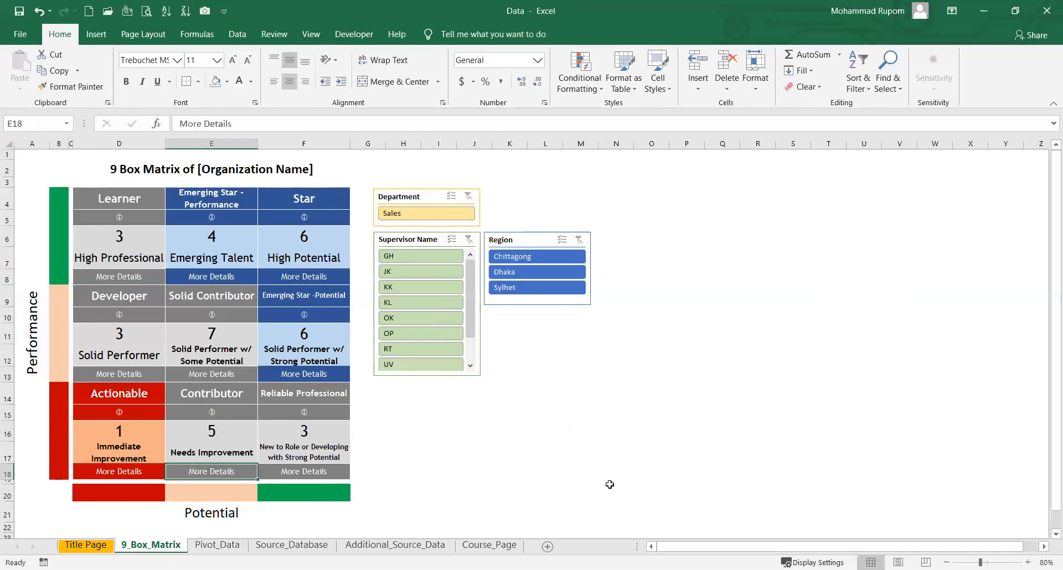
{"action": "key", "text": "ctrl+c"}
{"action": "left_click", "coordinate": [147, 471]}
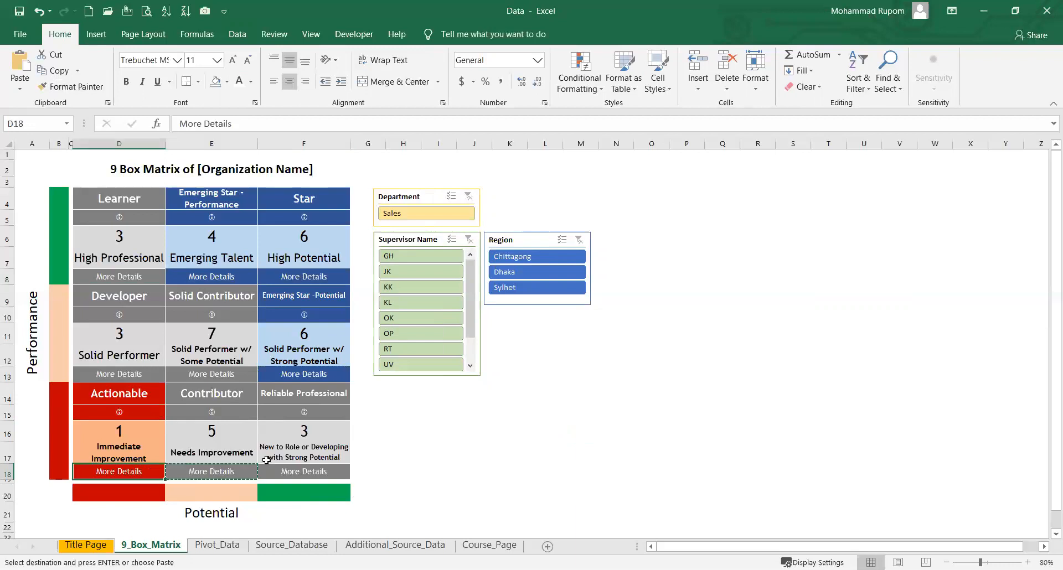
{"action": "key", "text": "ctrl+v"}
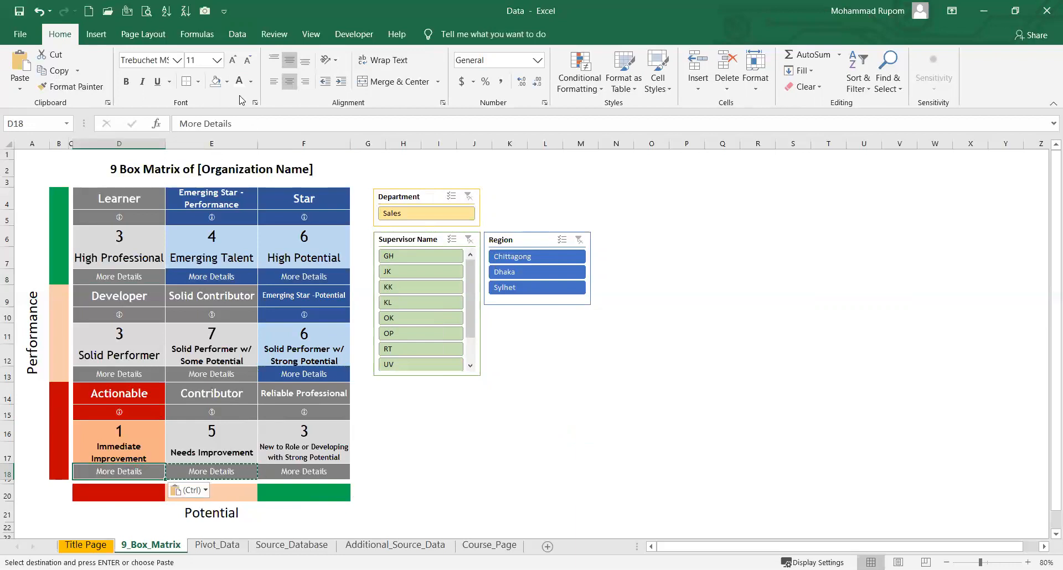
{"action": "left_click", "coordinate": [227, 82]}
{"action": "left_click", "coordinate": [215, 189]}
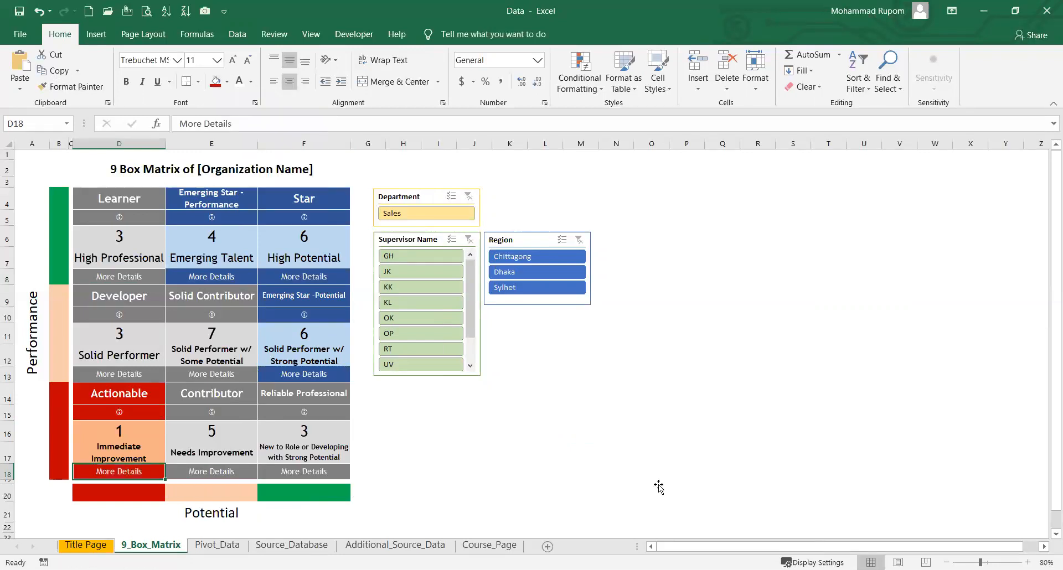
{"action": "left_click", "coordinate": [654, 488]}
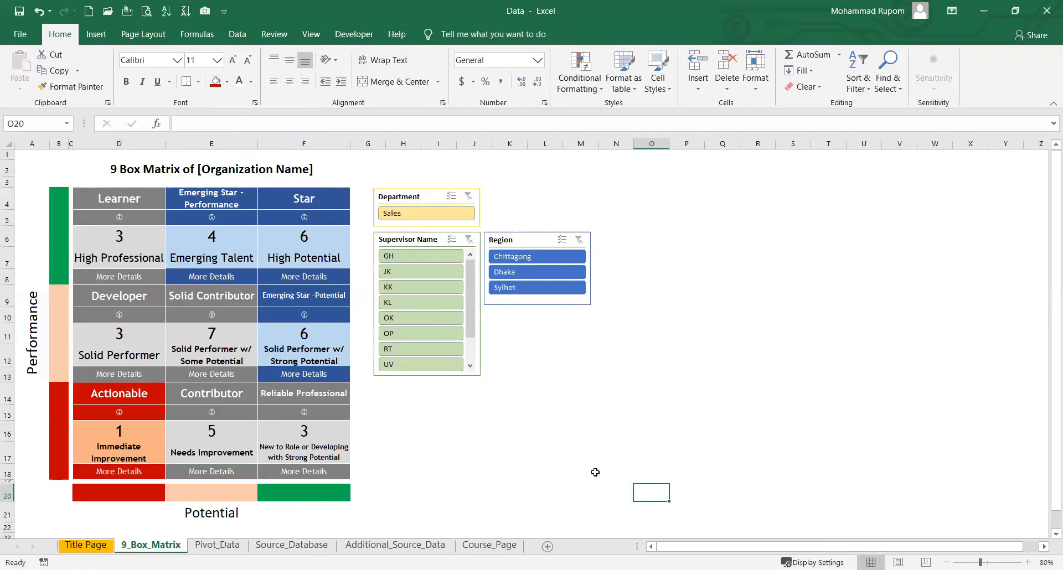
Test the Star box's More Details link in F8 and return to the 9_Box_Matrix sheet
{"action": "left_click", "coordinate": [306, 280]}
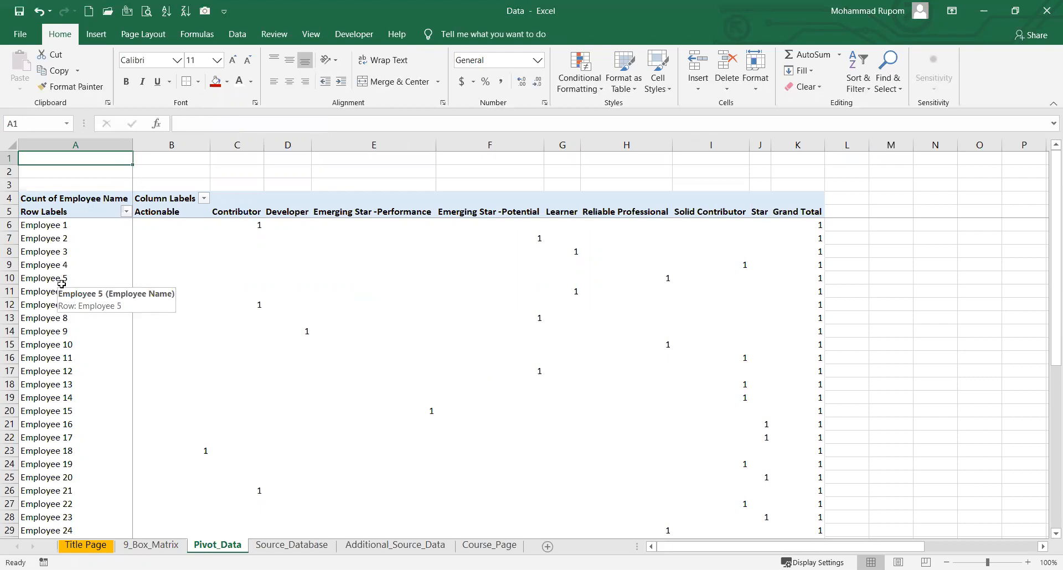
{"action": "left_click", "coordinate": [151, 545]}
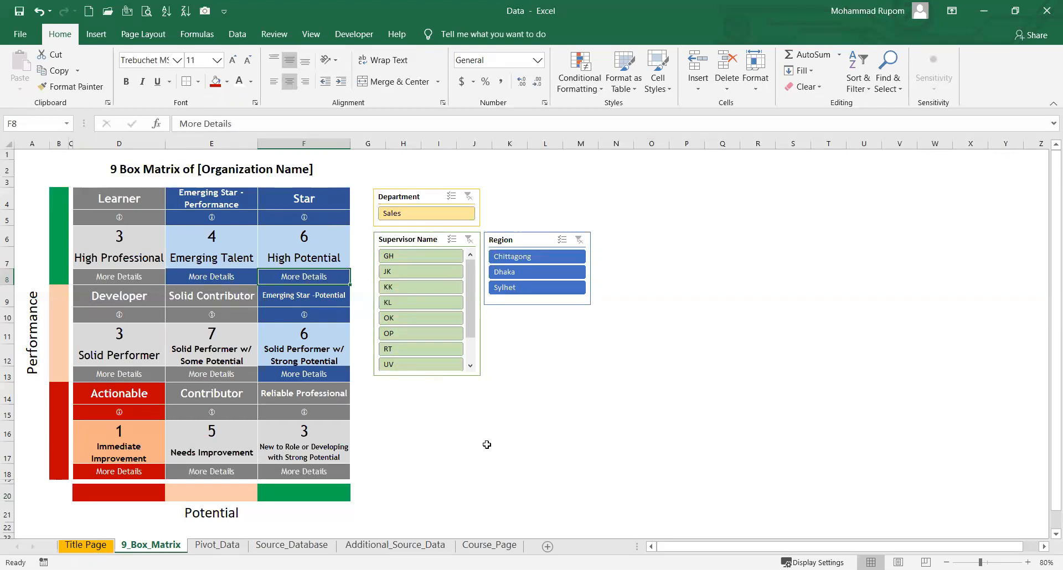
Insert a Department slicer for the pivot table on Pivot_Data and delete it again
{"action": "left_click", "coordinate": [226, 545]}
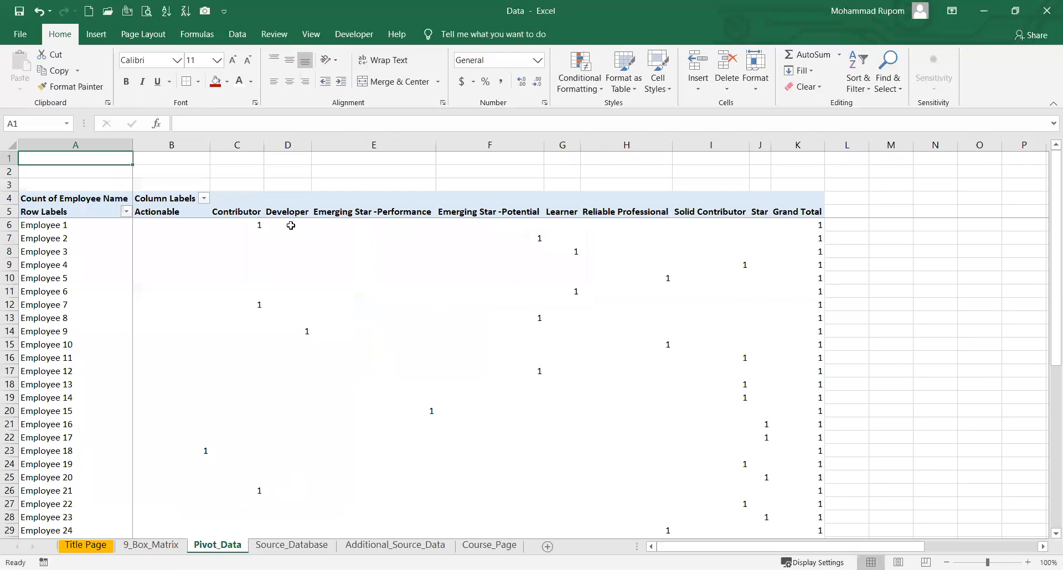
{"action": "left_click", "coordinate": [254, 225]}
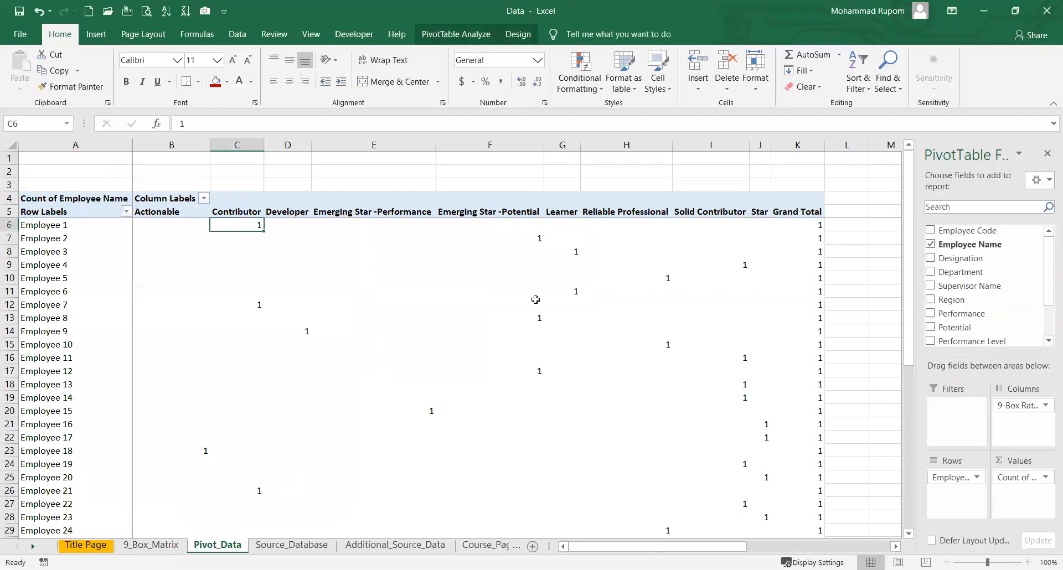
{"action": "left_click", "coordinate": [477, 36]}
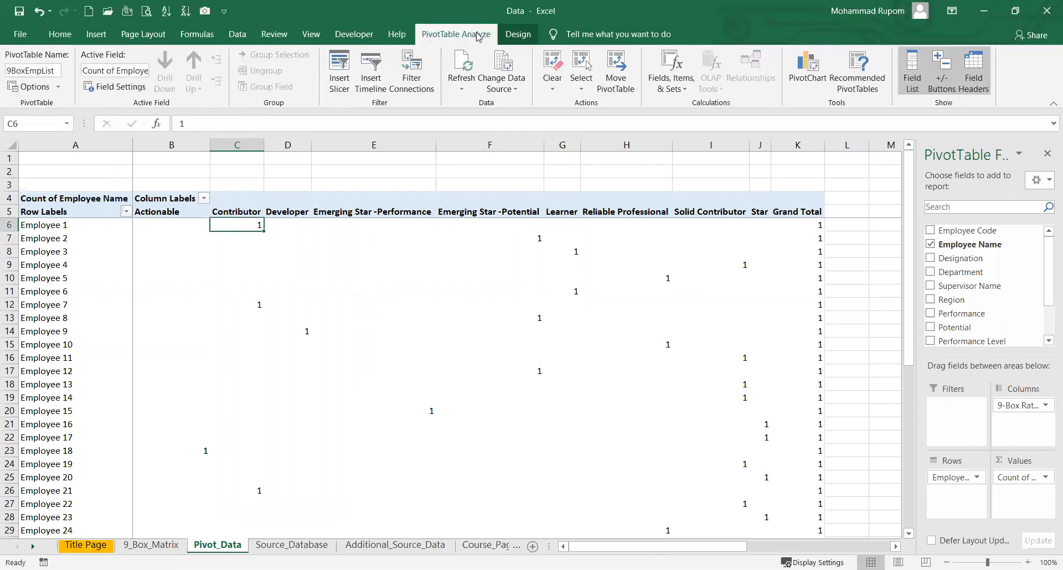
{"action": "left_click", "coordinate": [346, 73]}
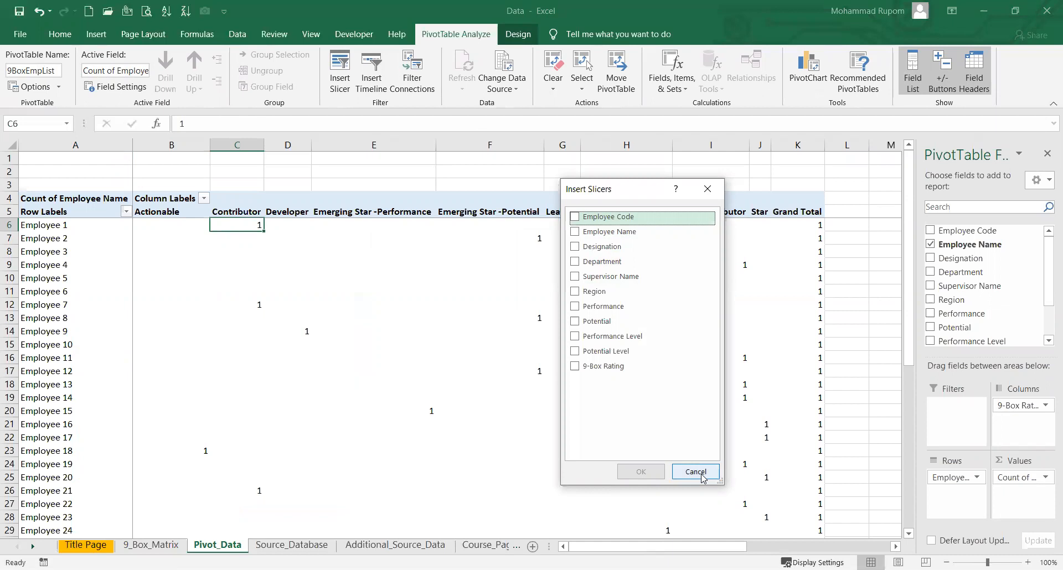
{"action": "left_click", "coordinate": [575, 262]}
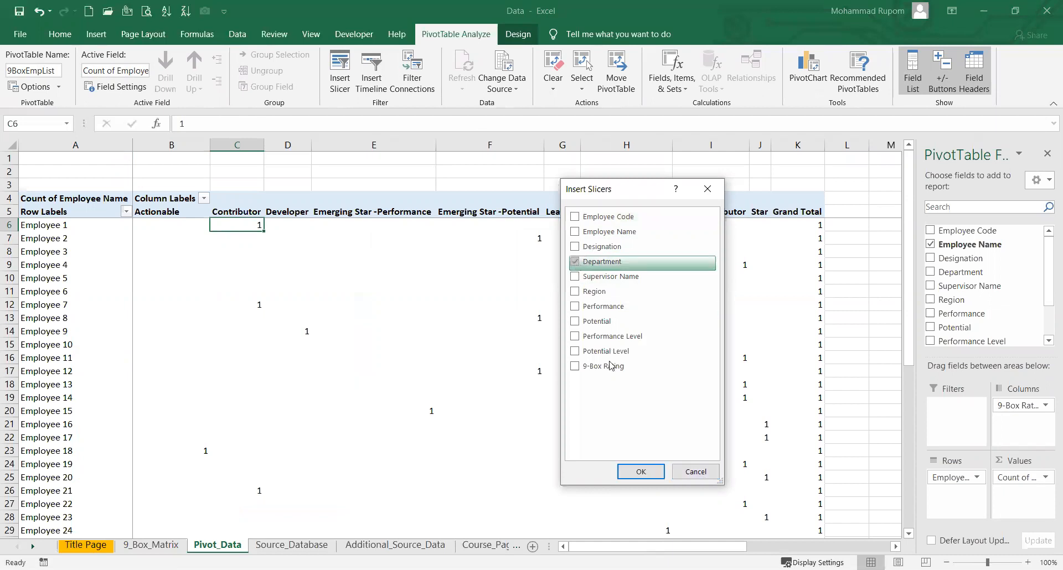
{"action": "left_click", "coordinate": [640, 471]}
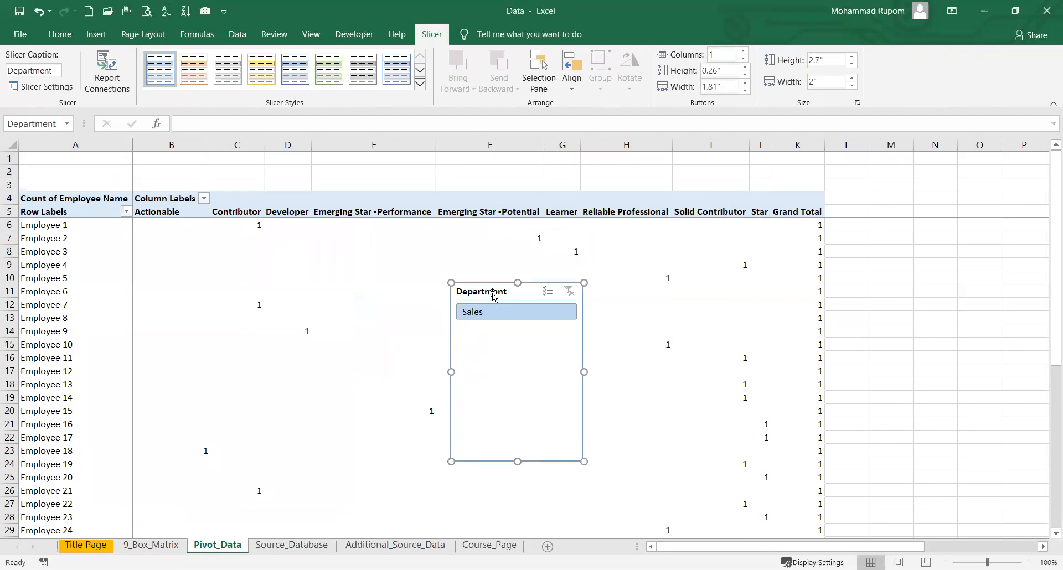
{"action": "key", "text": "Delete"}
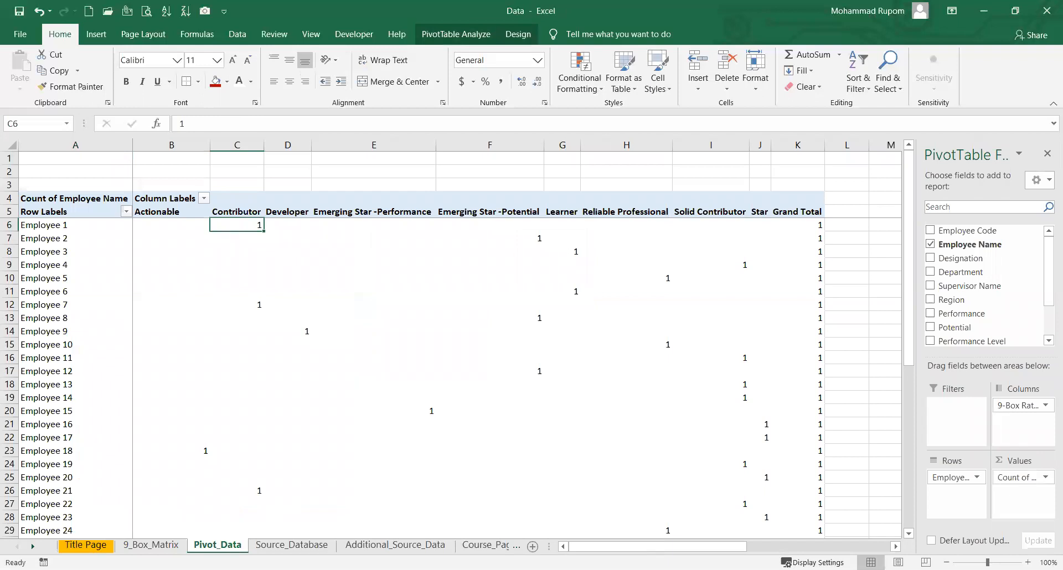
Filter the 9_Box_Matrix sheet by the Dhaka region, switch to Sylhet, and clear the Region filter
{"action": "left_click", "coordinate": [155, 545]}
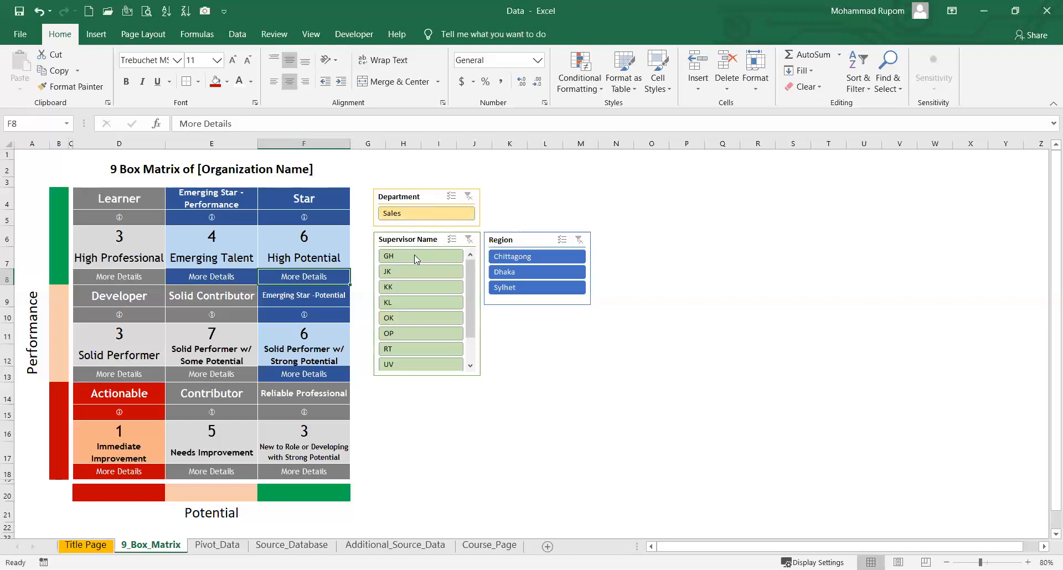
{"action": "left_click", "coordinate": [520, 274]}
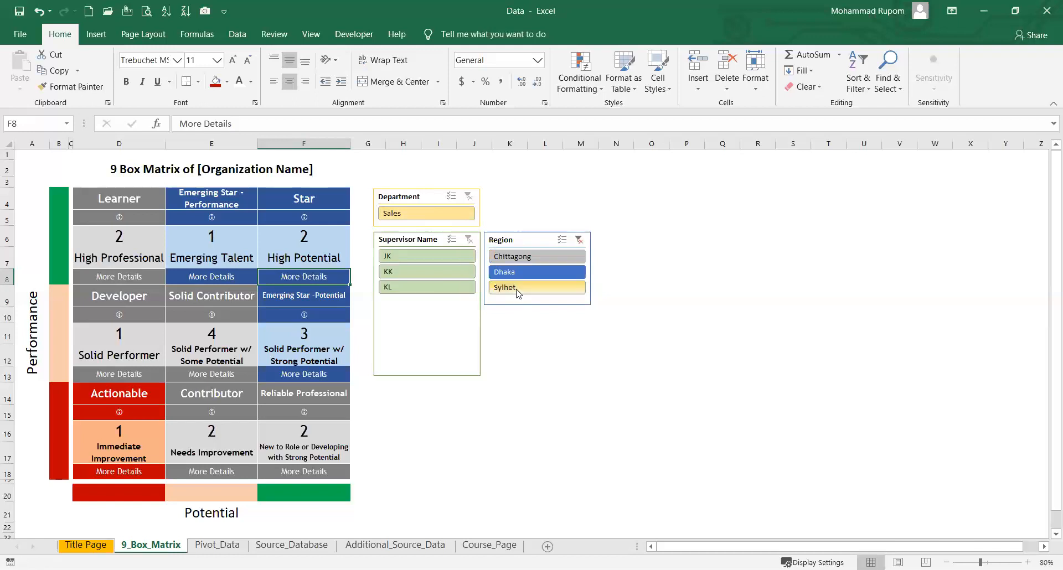
{"action": "left_click", "coordinate": [518, 289]}
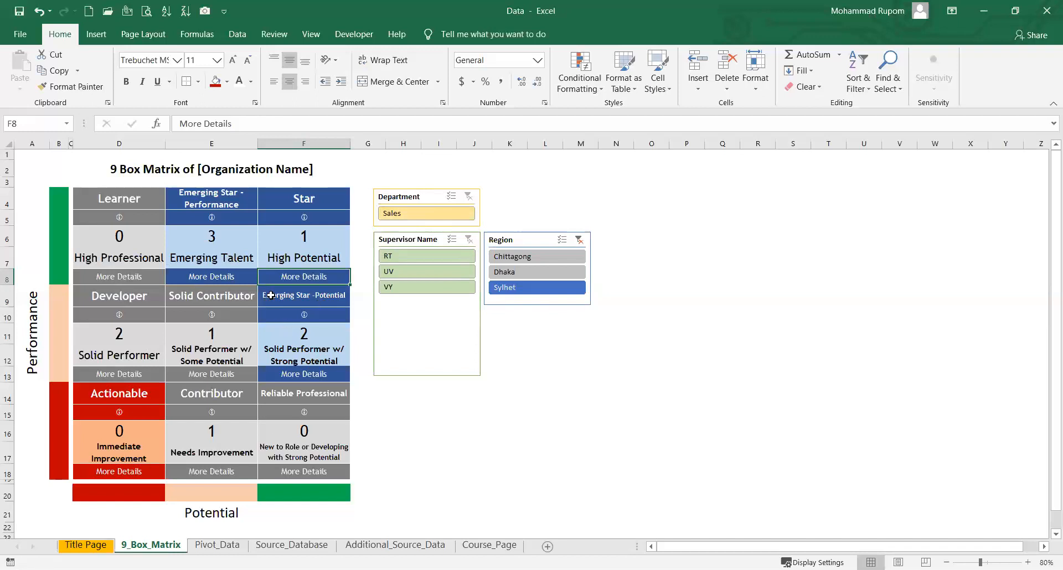
{"action": "left_click", "coordinate": [578, 241]}
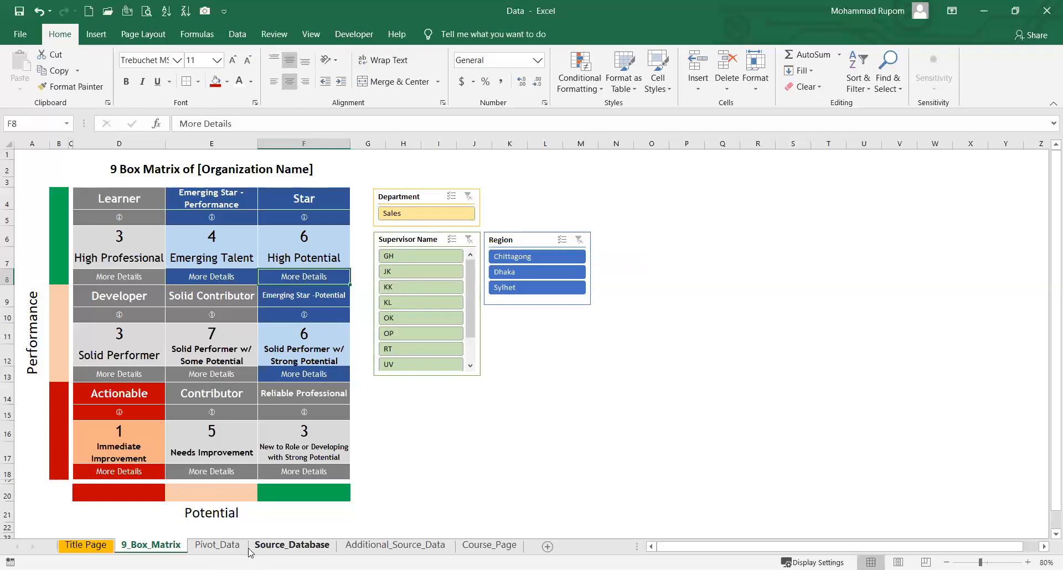
Copy the Marketing employee records in A2:H39 of the Additional_Source_Data sheet
{"action": "left_click", "coordinate": [395, 546]}
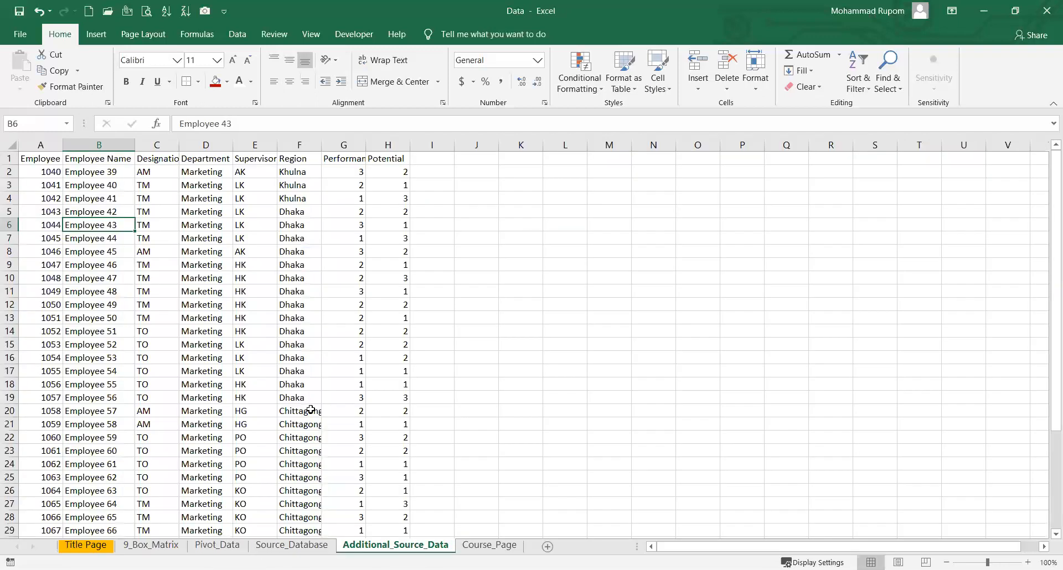
{"action": "left_click_drag", "start_coordinate": [40, 172], "coordinate": [388, 265]}
{"action": "left_click_drag", "start_coordinate": [382, 322], "coordinate": [375, 499]}
{"action": "left_click", "coordinate": [150, 545]}
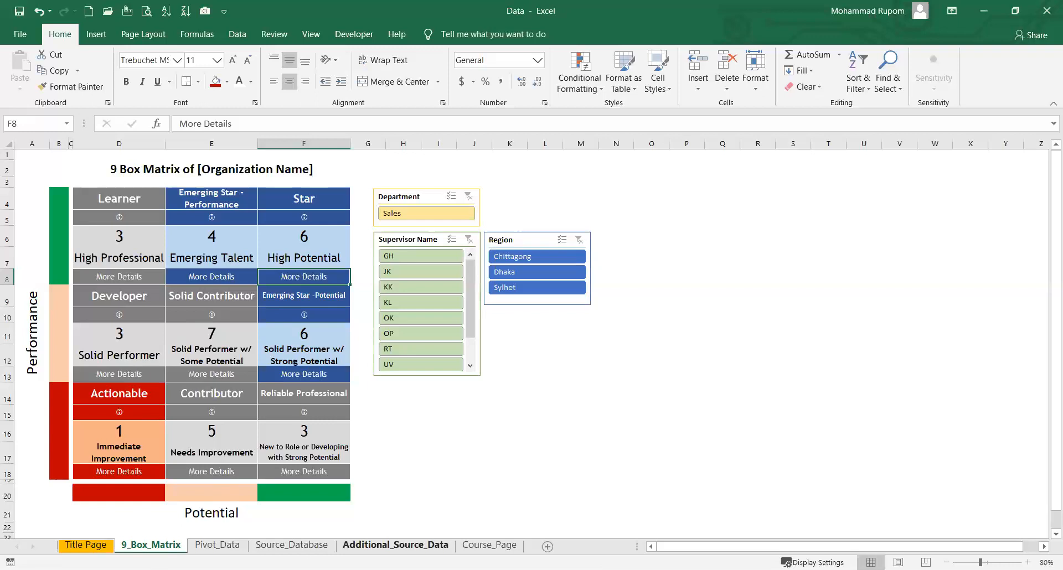
{"action": "left_click", "coordinate": [359, 550]}
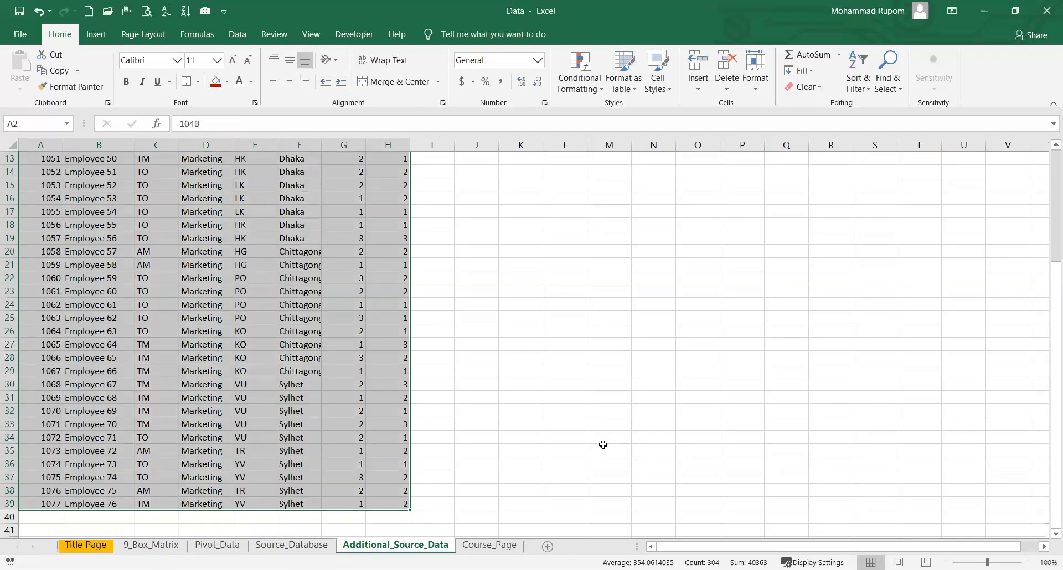
{"action": "key", "text": "ctrl+c"}
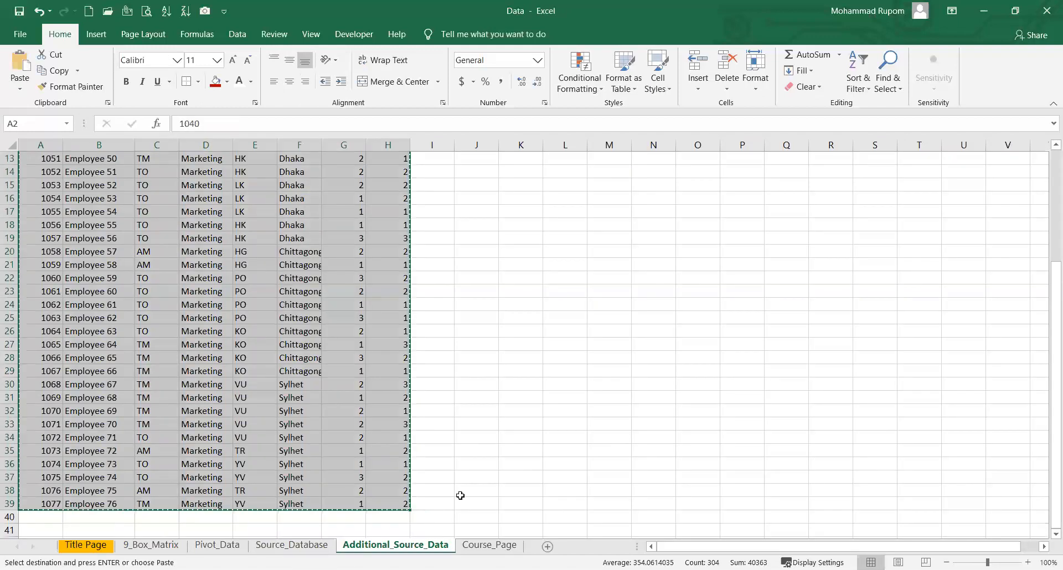
Paste the copied Marketing records directly below the Source_Database table, starting at A40, and check the added rows
{"action": "left_click", "coordinate": [304, 548]}
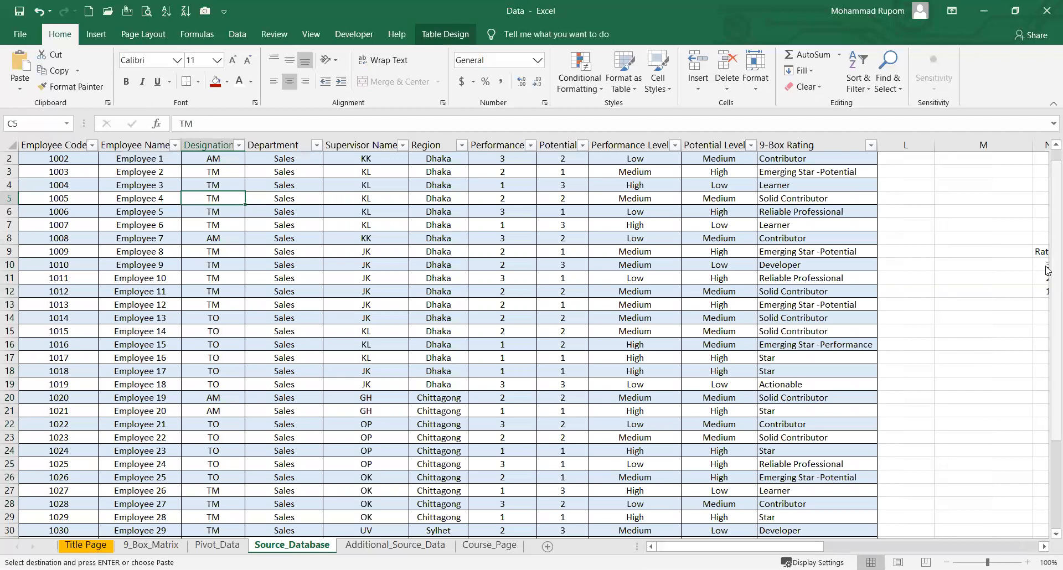
{"action": "scroll", "coordinate": [1048, 531], "scroll_direction": "down", "scroll_amount": 4}
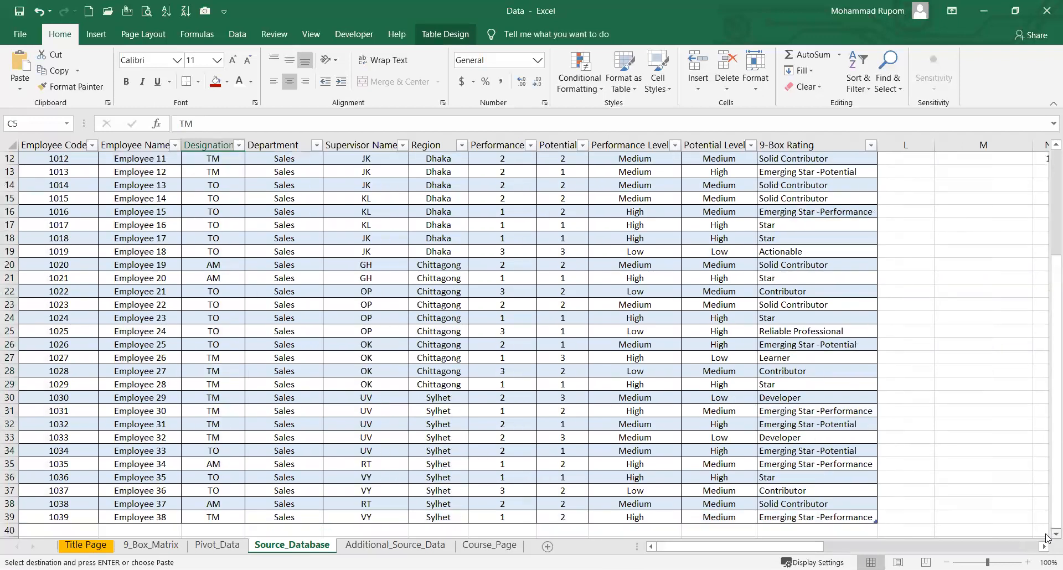
{"action": "scroll", "coordinate": [1047, 536], "scroll_direction": "down", "scroll_amount": 3}
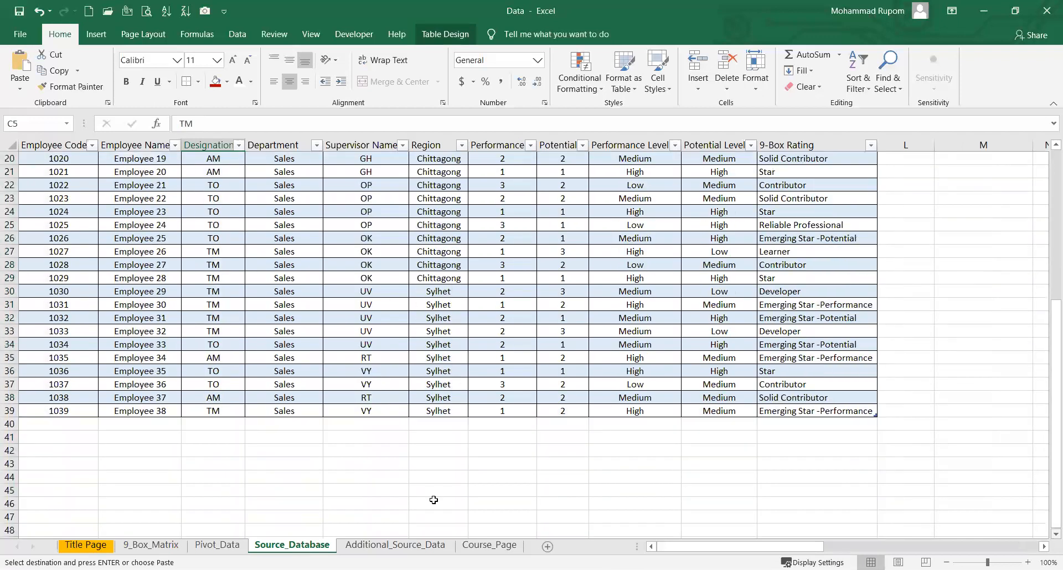
{"action": "left_click", "coordinate": [72, 421]}
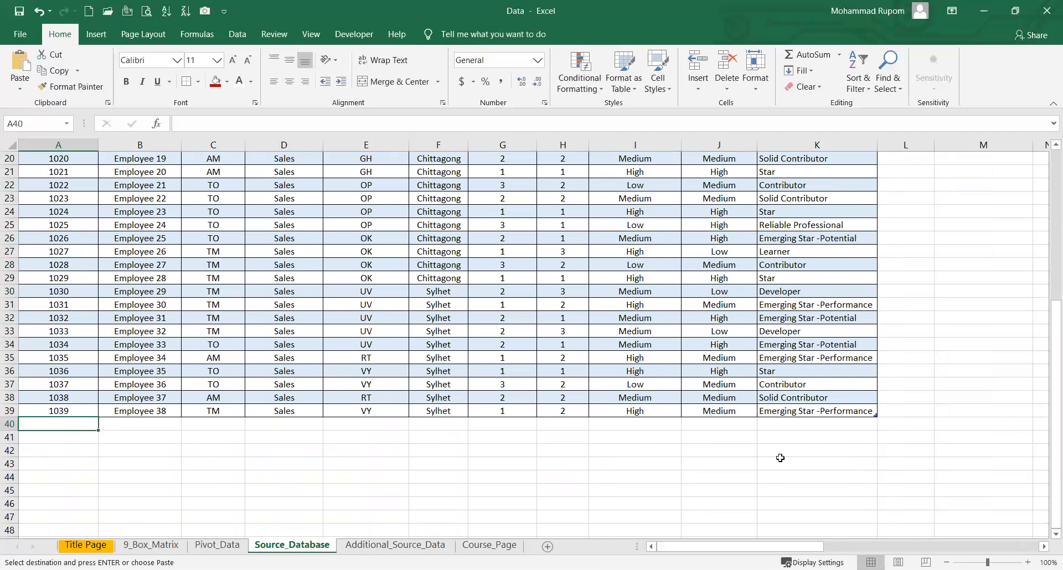
{"action": "key", "text": "ctrl+v"}
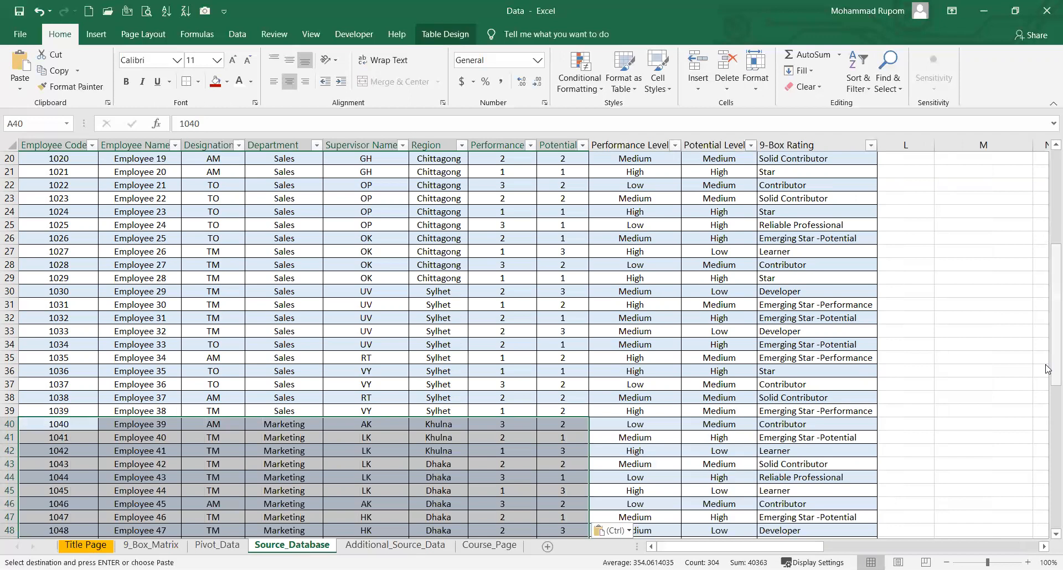
{"action": "left_click", "coordinate": [1048, 482]}
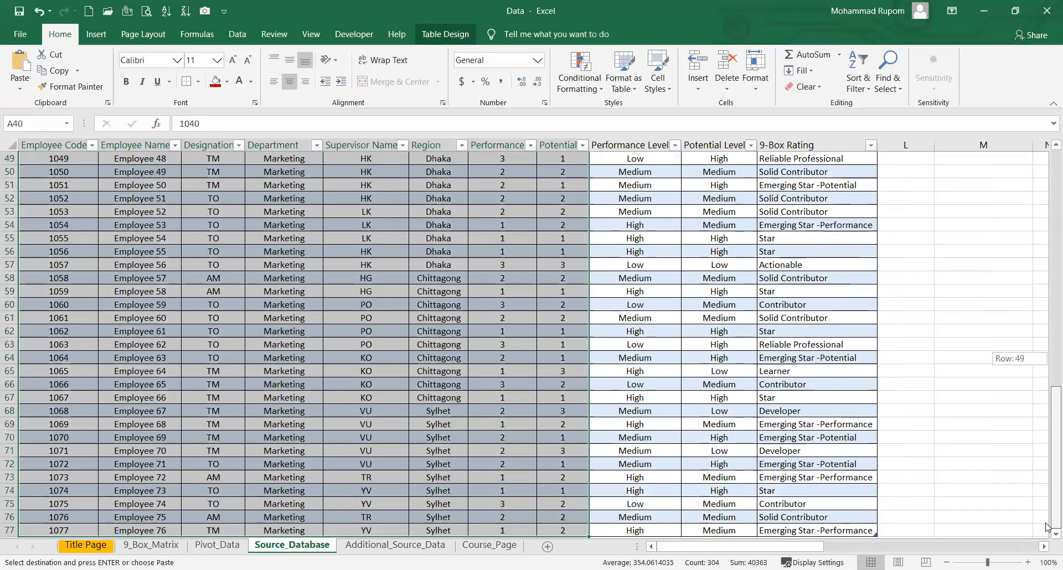
Refresh the pivot table on Pivot_Data to include the added Marketing records
{"action": "left_click", "coordinate": [207, 547]}
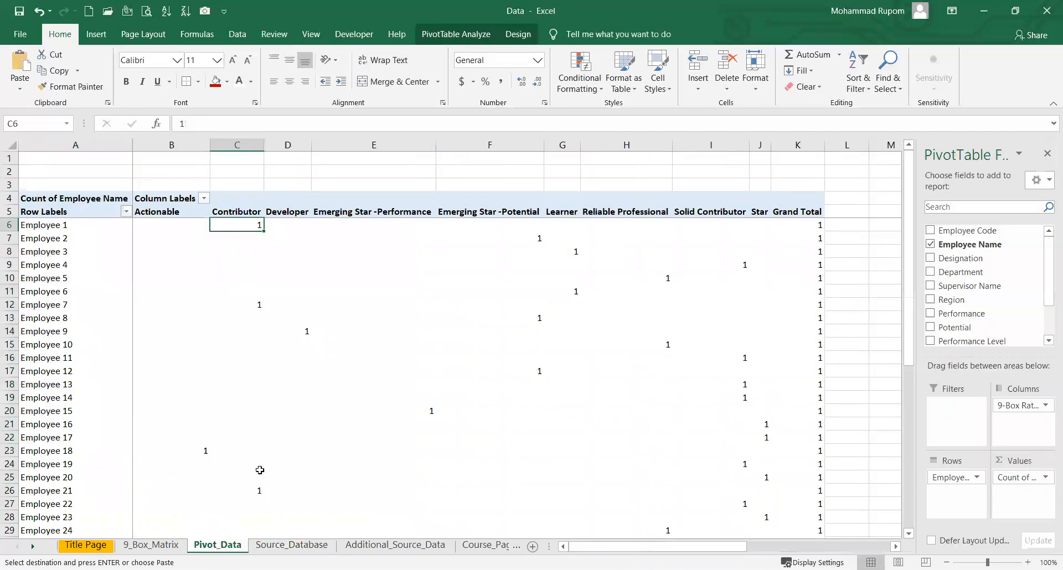
{"action": "left_click", "coordinate": [474, 36]}
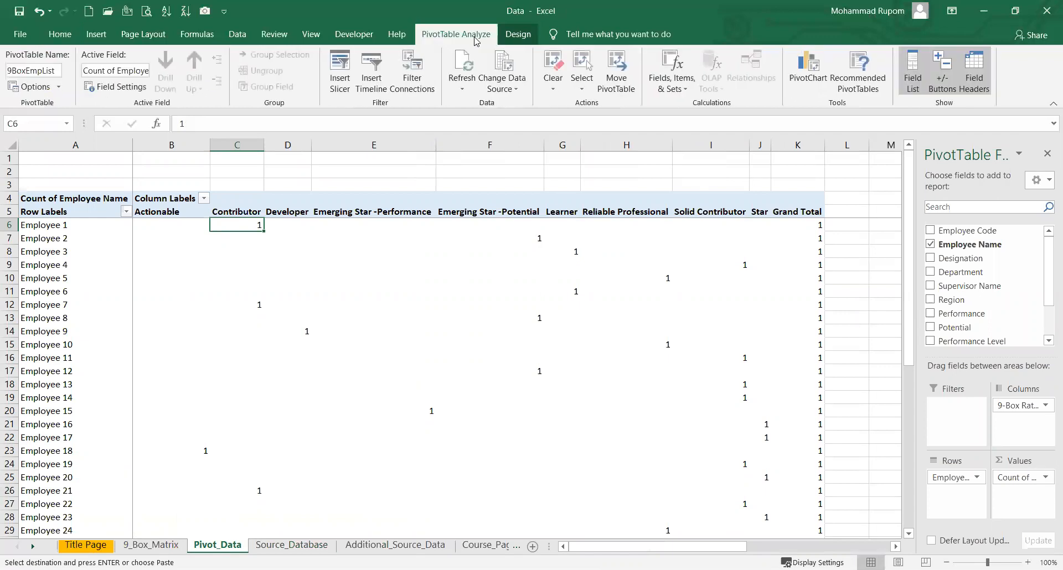
{"action": "left_click", "coordinate": [464, 68]}
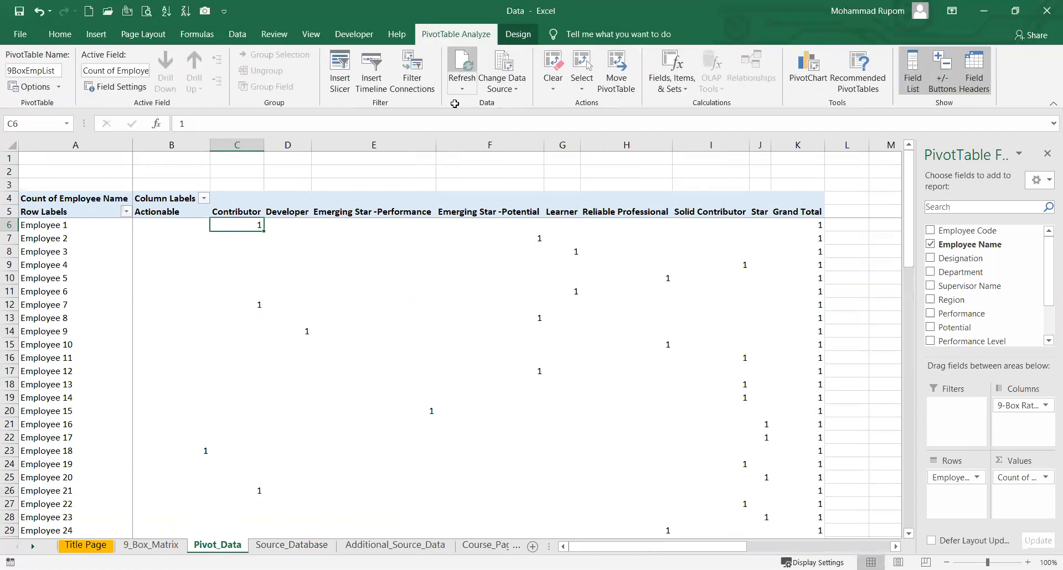
Enlarge the Region slicer on the 9_Box_Matrix sheet downward until all four regions fit
{"action": "left_click", "coordinate": [149, 545]}
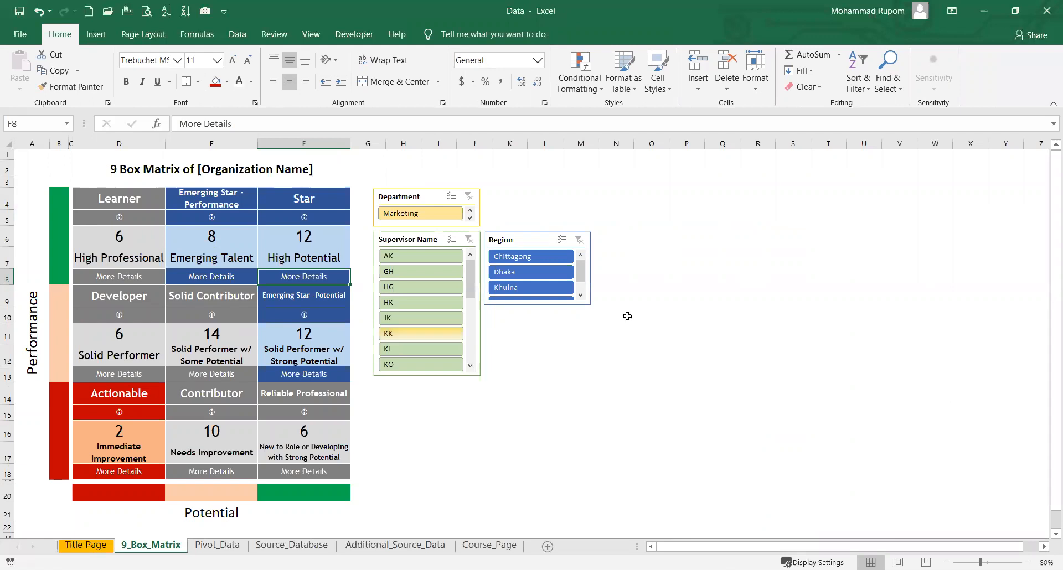
{"action": "left_click", "coordinate": [571, 303]}
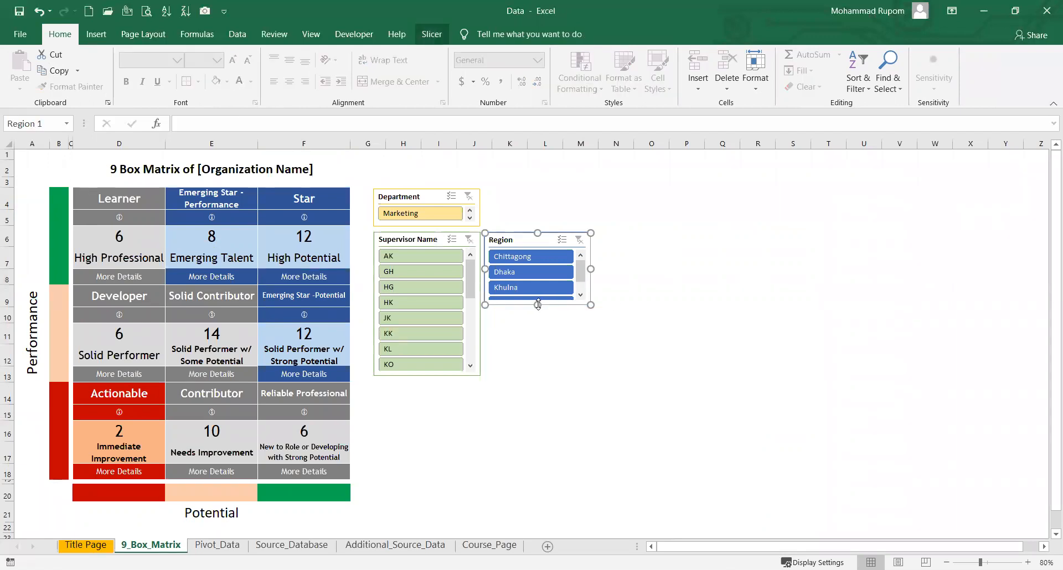
{"action": "left_click_drag", "start_coordinate": [536, 304], "coordinate": [535, 325]}
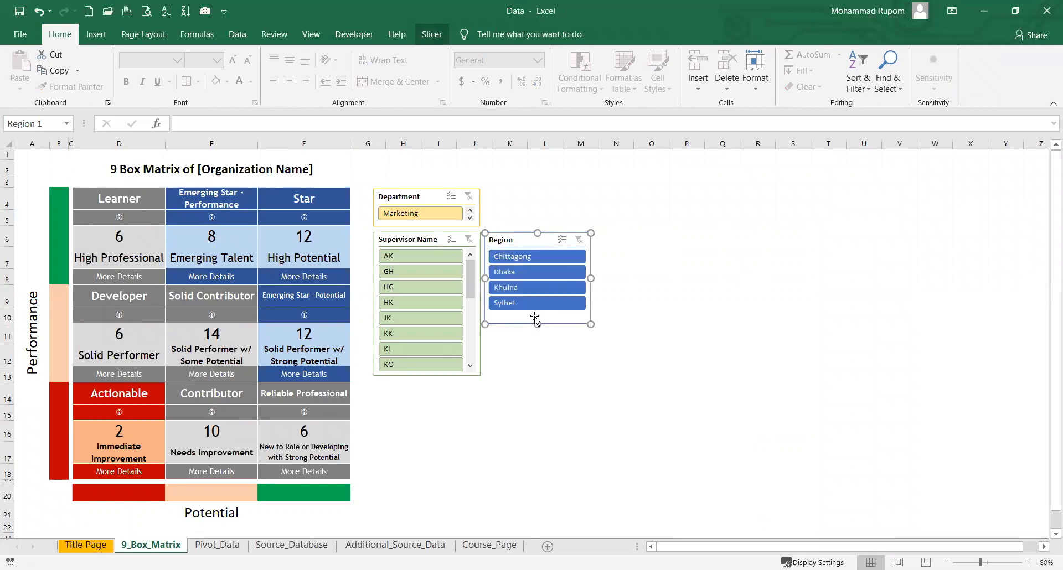
Test the slicers with region Khulna, and with region Chittagong plus supervisor HG, clearing the filters after each test
{"action": "left_click", "coordinate": [534, 290]}
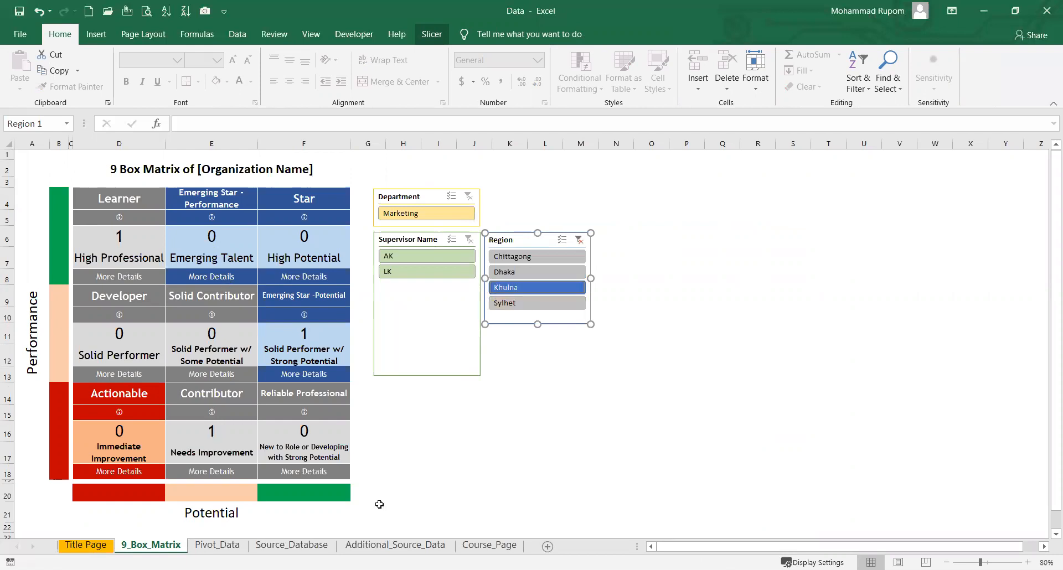
{"action": "left_click", "coordinate": [578, 241]}
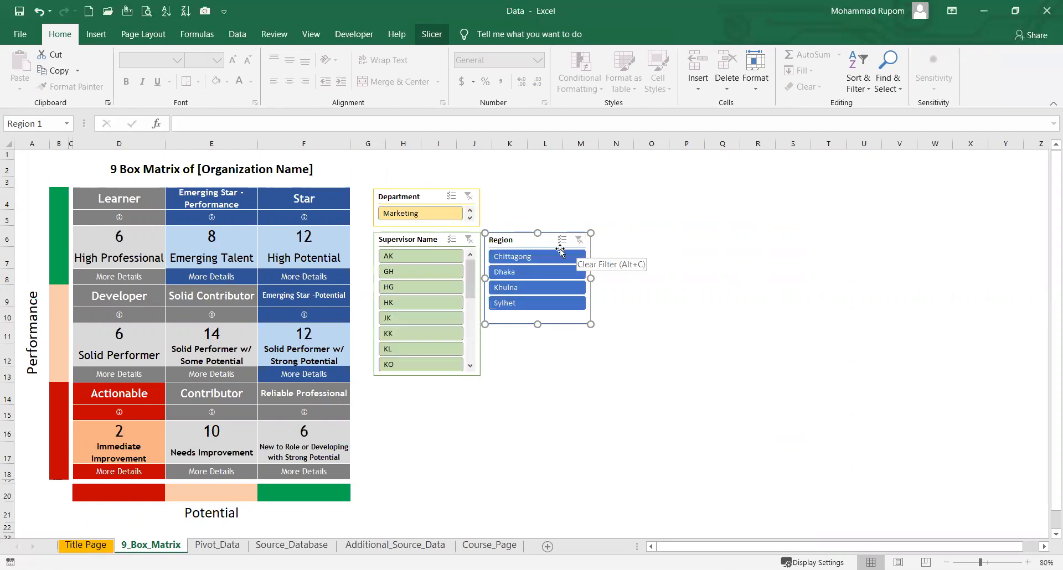
{"action": "left_click", "coordinate": [512, 258]}
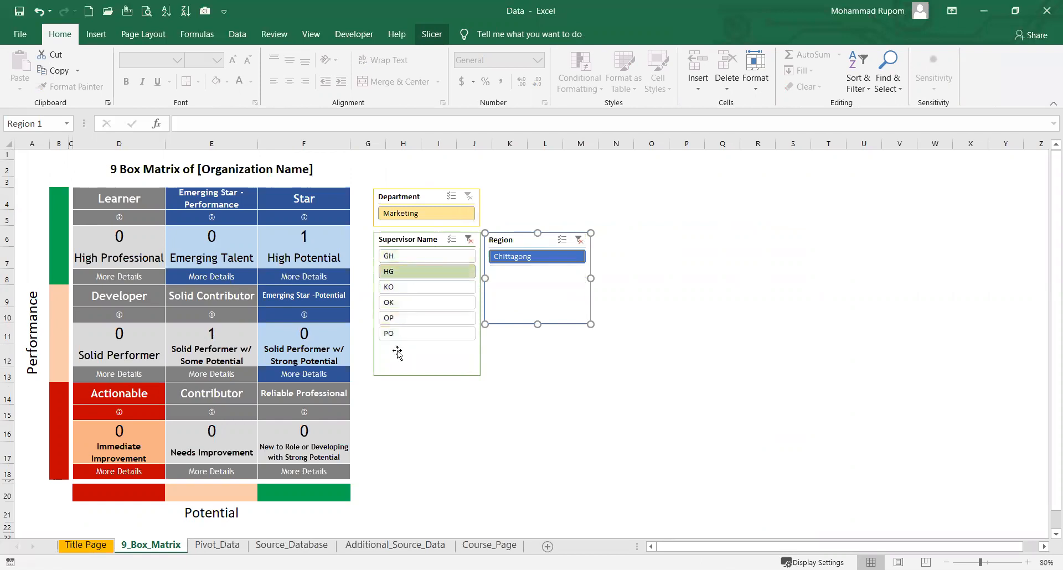
{"action": "left_click", "coordinate": [579, 240]}
{"action": "left_click", "coordinate": [468, 241]}
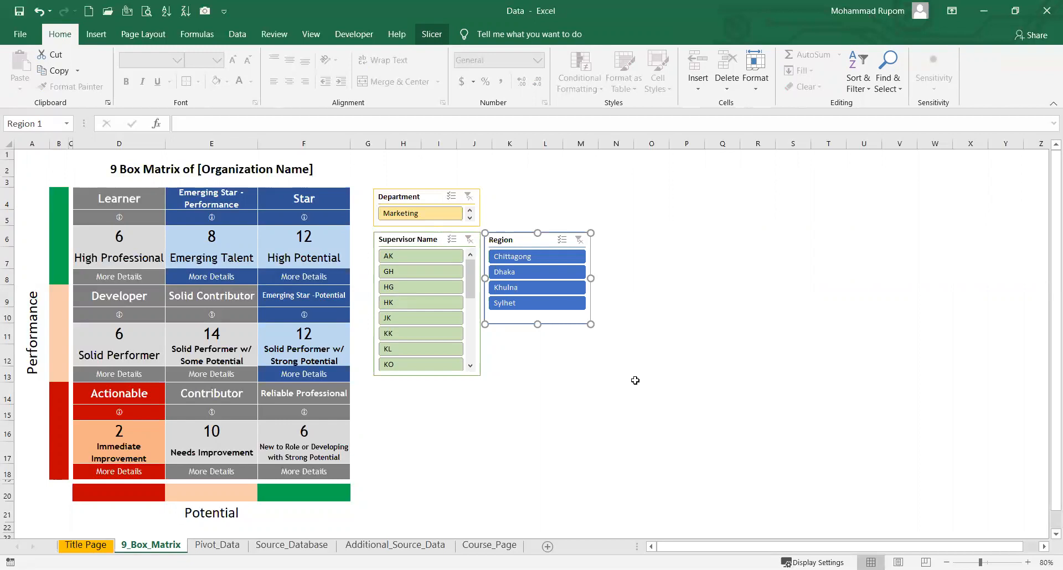
Show the Count of Employee Name values in the Pivot_Data pivot table as % of Grand Total and check the Grand Total row
{"action": "left_click", "coordinate": [300, 240]}
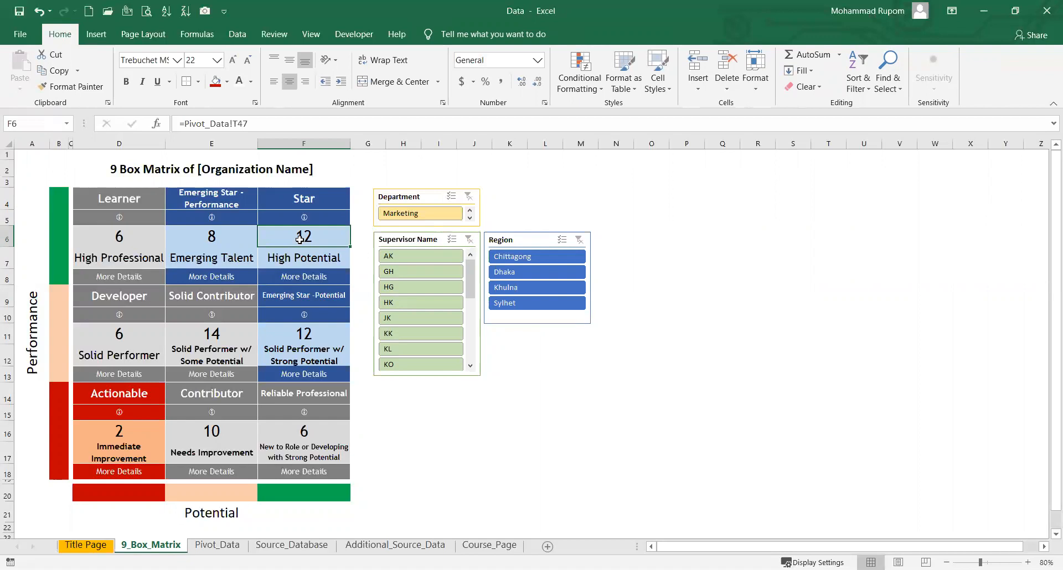
{"action": "left_click", "coordinate": [218, 545]}
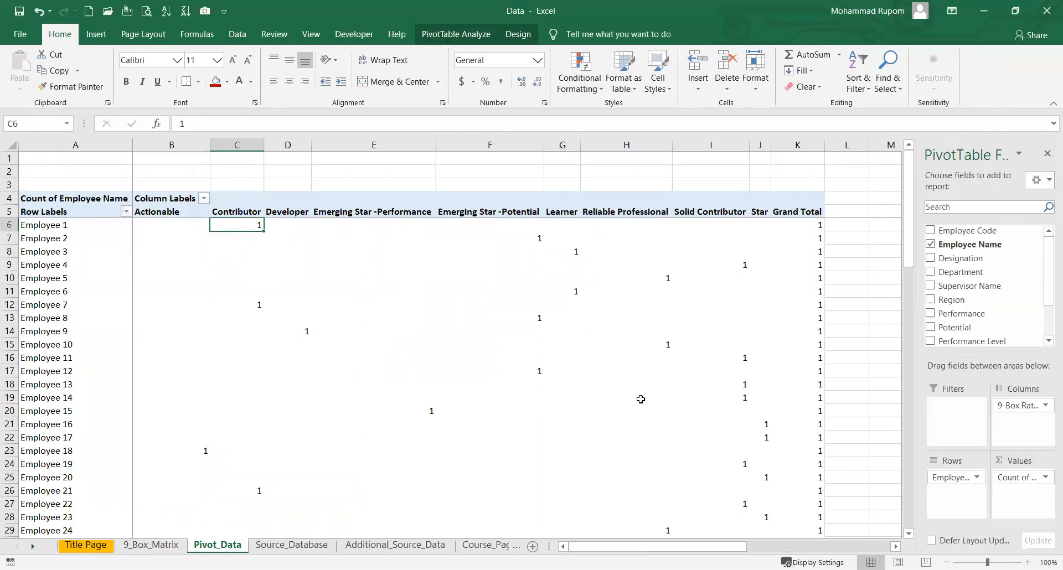
{"action": "left_click", "coordinate": [456, 34]}
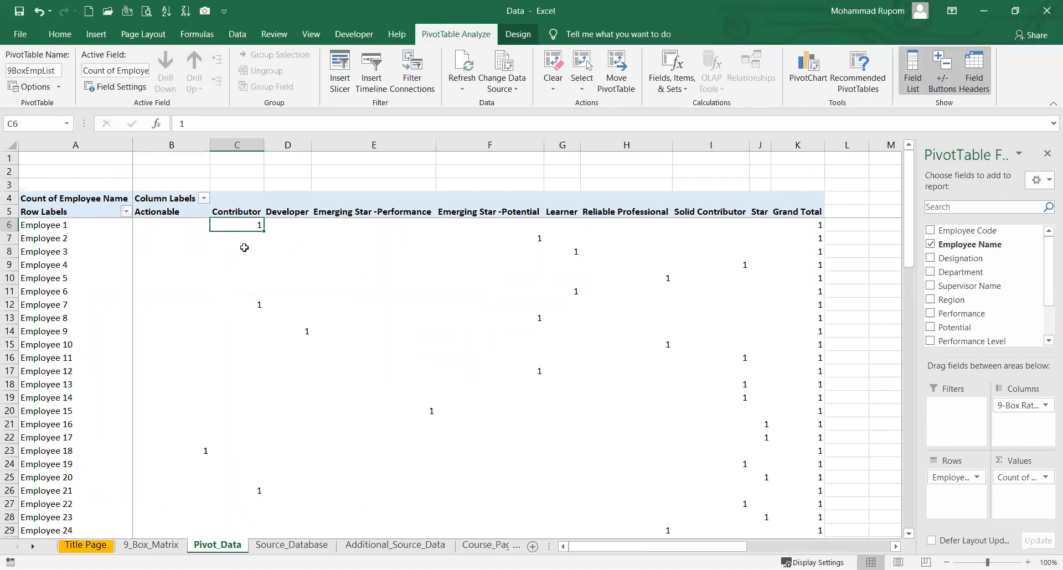
{"action": "left_click", "coordinate": [112, 89]}
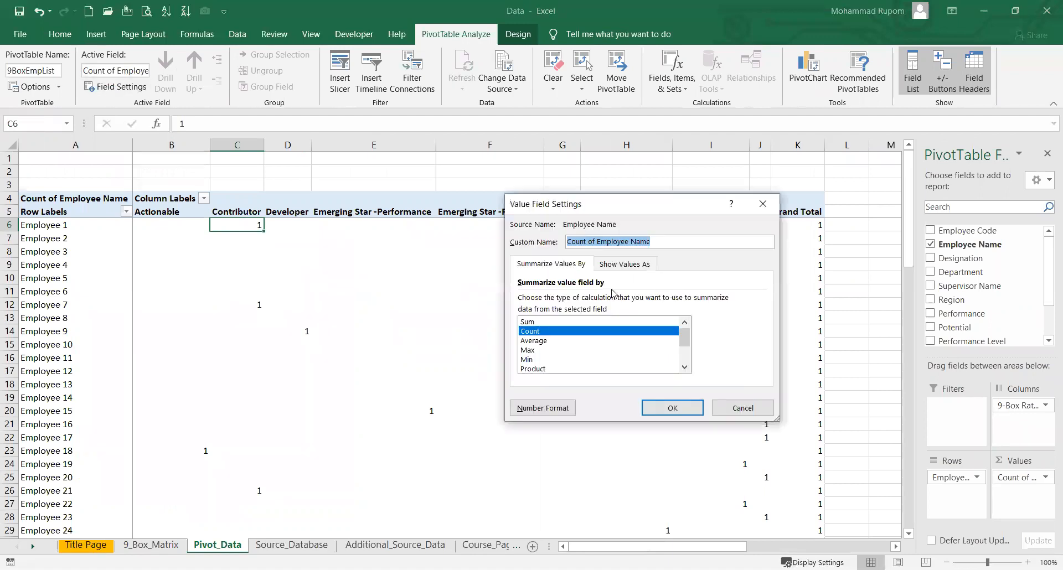
{"action": "left_click", "coordinate": [633, 265]}
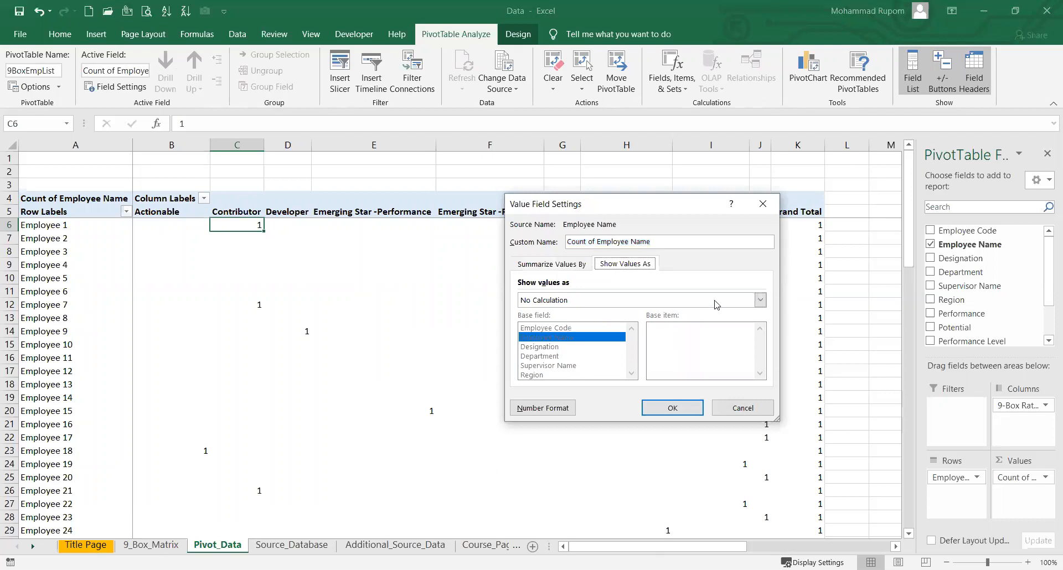
{"action": "left_click", "coordinate": [760, 300]}
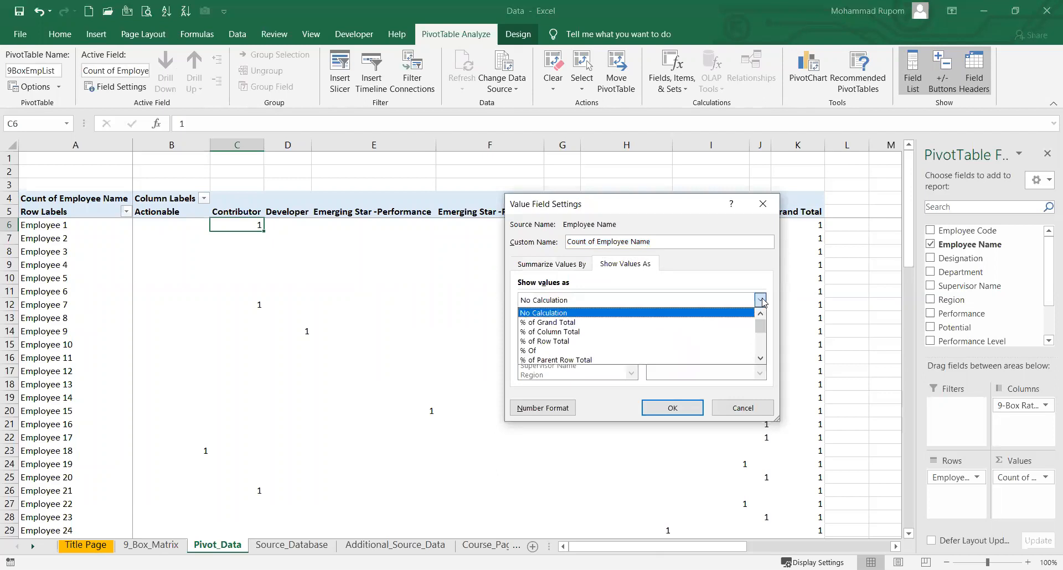
{"action": "left_click", "coordinate": [685, 328]}
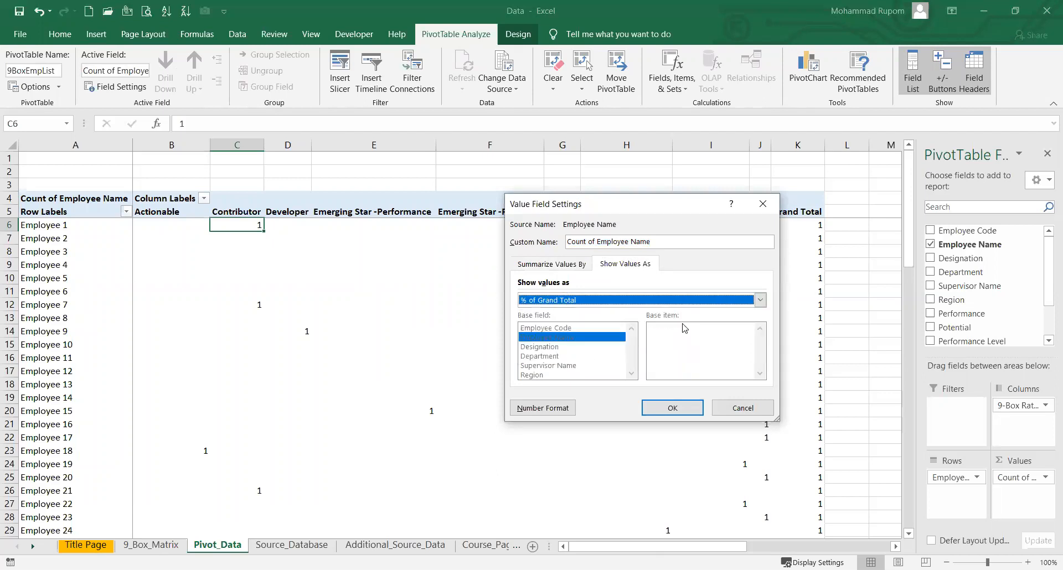
{"action": "left_click", "coordinate": [679, 406]}
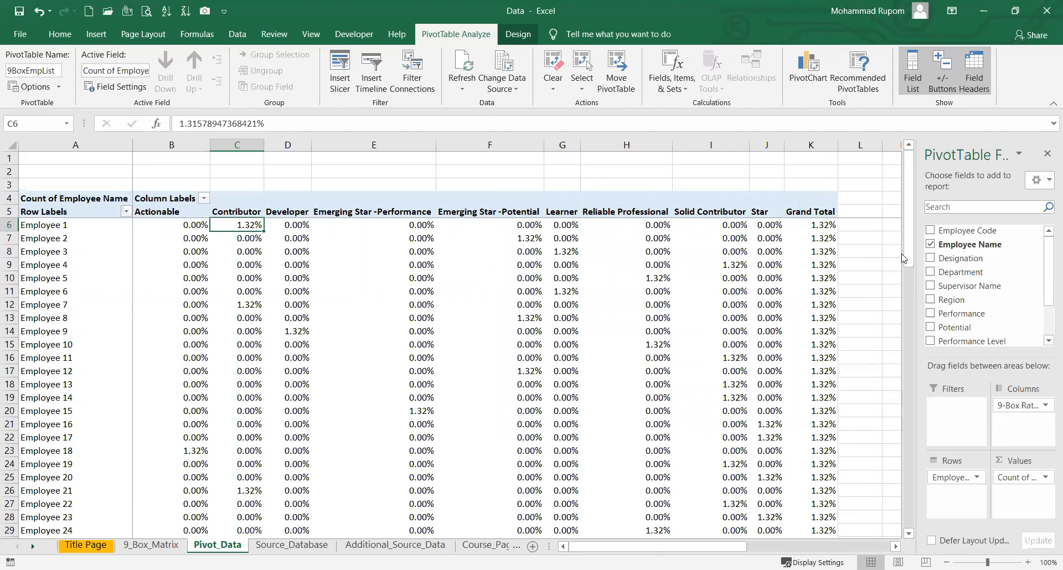
{"action": "left_click_drag", "start_coordinate": [908, 259], "coordinate": [909, 521]}
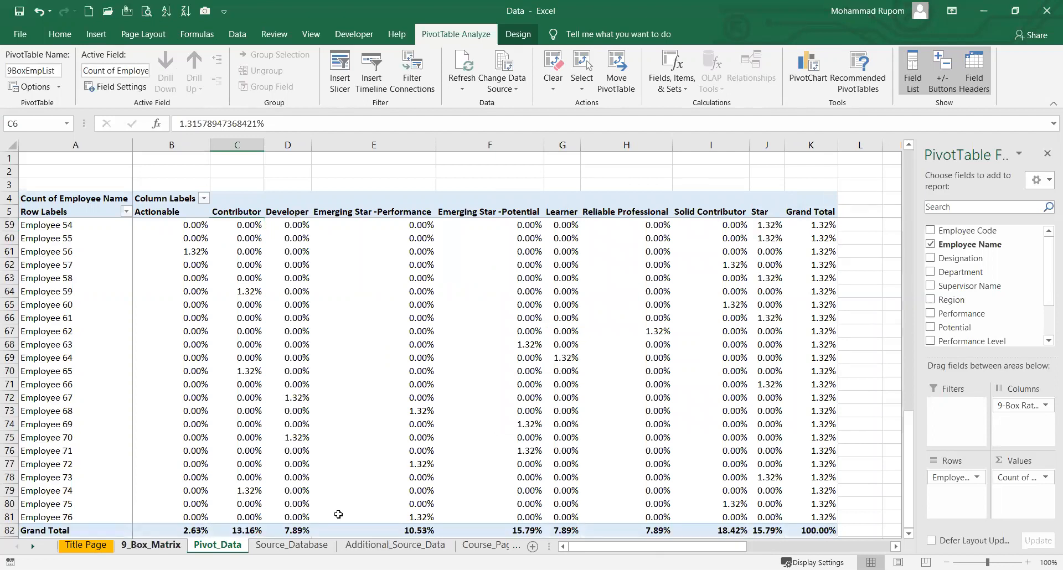
Format the nine box figures on the 9_Box_Matrix sheet, in rows 6, 11 and 16 of columns D to F, as percentages
{"action": "left_click", "coordinate": [171, 548]}
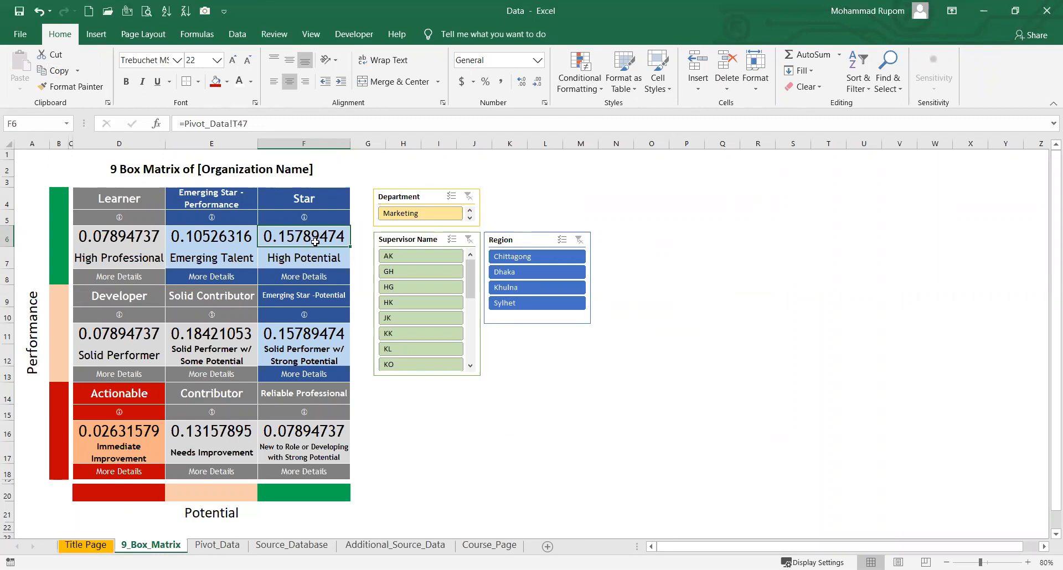
{"action": "left_click", "coordinate": [231, 234], "text": "ctrl"}
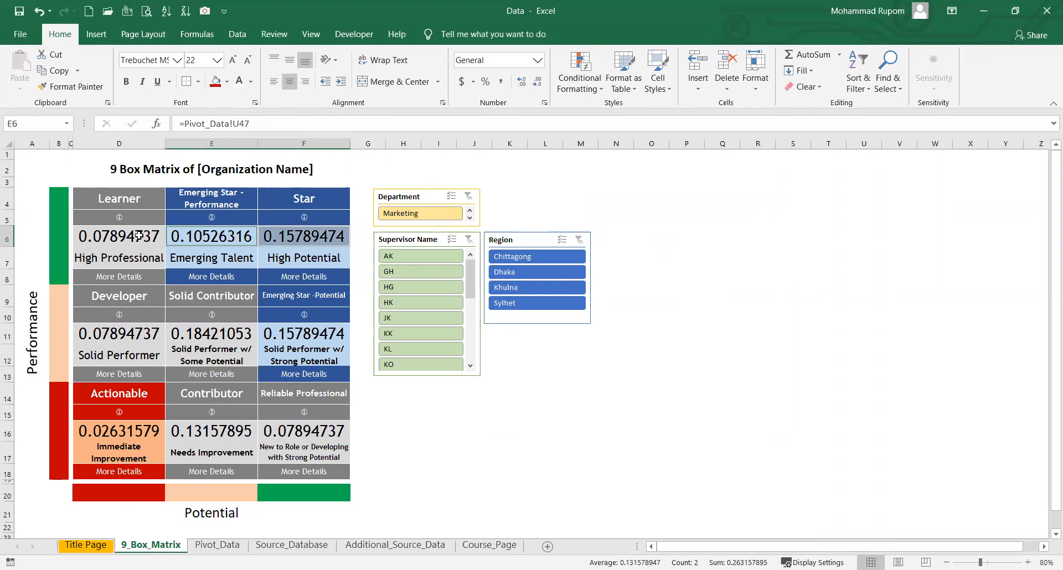
{"action": "left_click", "coordinate": [138, 235], "text": "ctrl"}
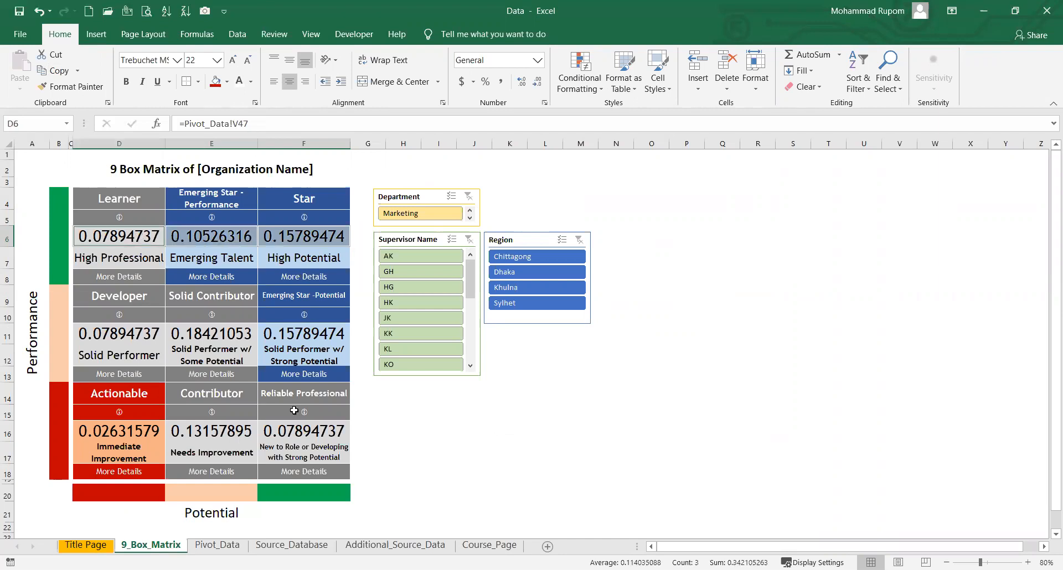
{"action": "left_click", "coordinate": [306, 333], "text": "ctrl"}
{"action": "left_click", "coordinate": [226, 329], "text": "ctrl"}
{"action": "left_click", "coordinate": [121, 333], "text": "ctrl"}
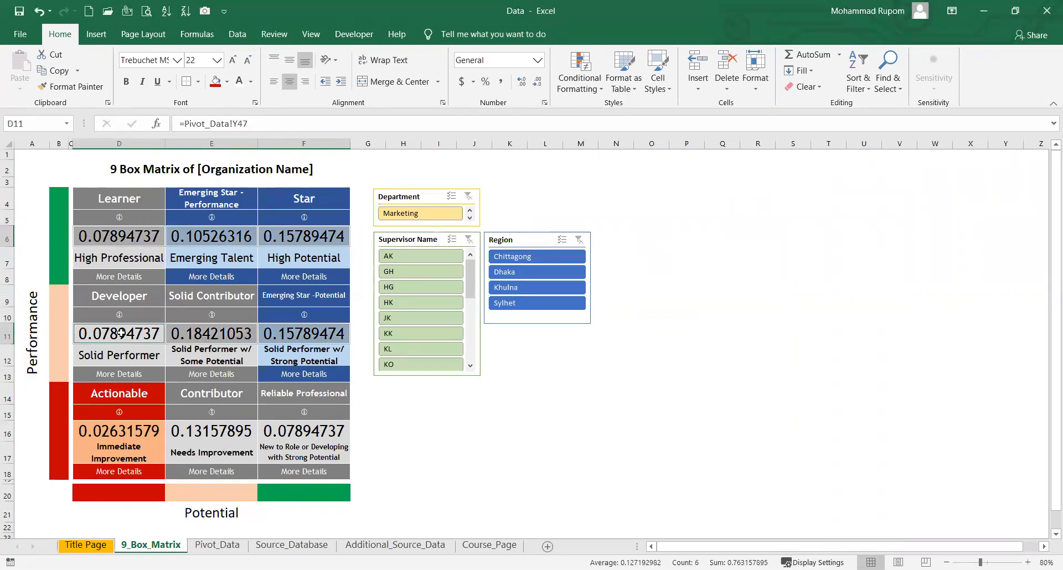
{"action": "left_click", "coordinate": [297, 431], "text": "ctrl"}
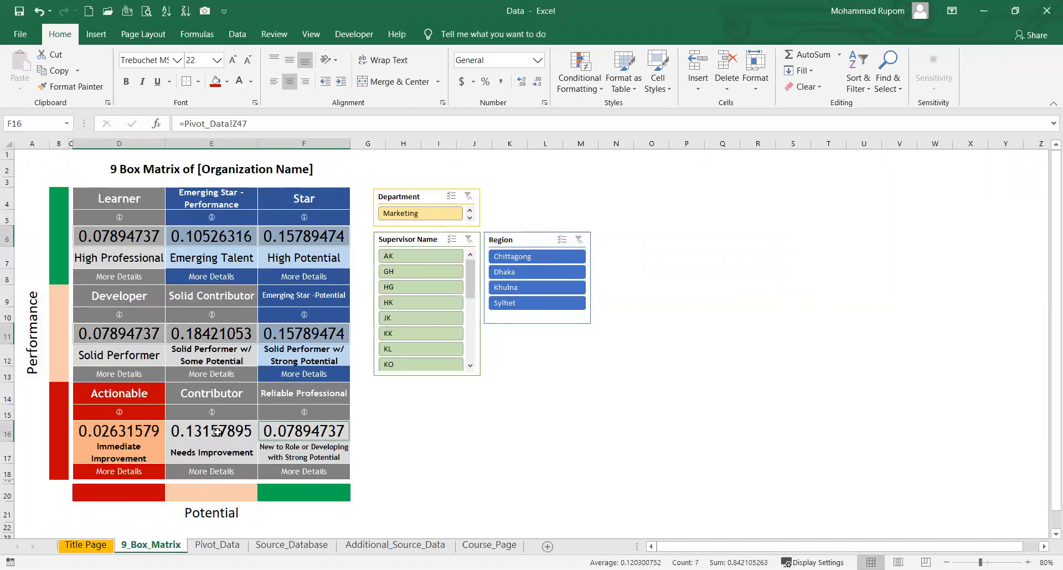
{"action": "left_click", "coordinate": [216, 432], "text": "ctrl"}
{"action": "left_click", "coordinate": [137, 432], "text": "ctrl"}
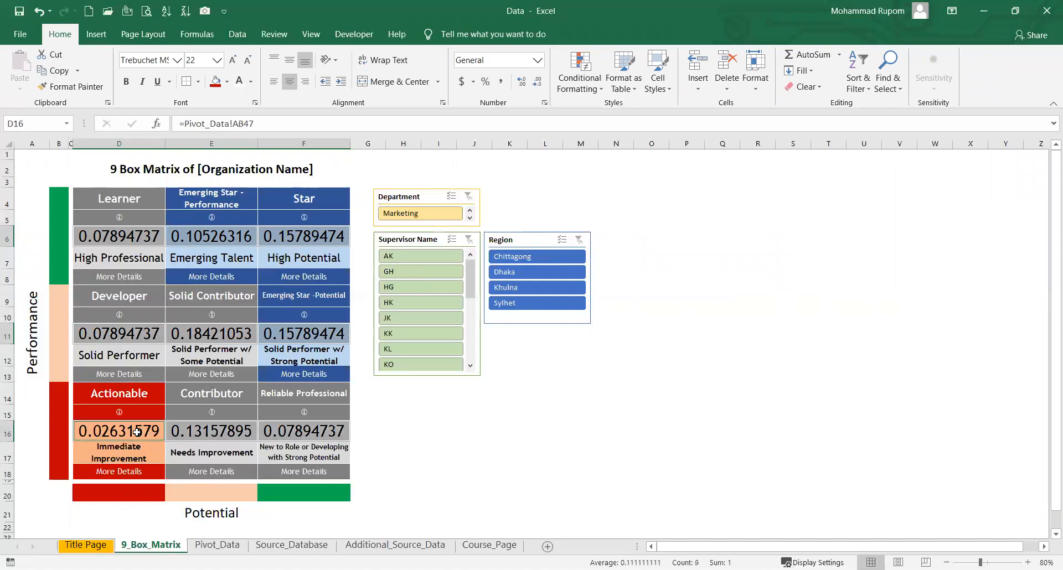
{"action": "left_click", "coordinate": [486, 84]}
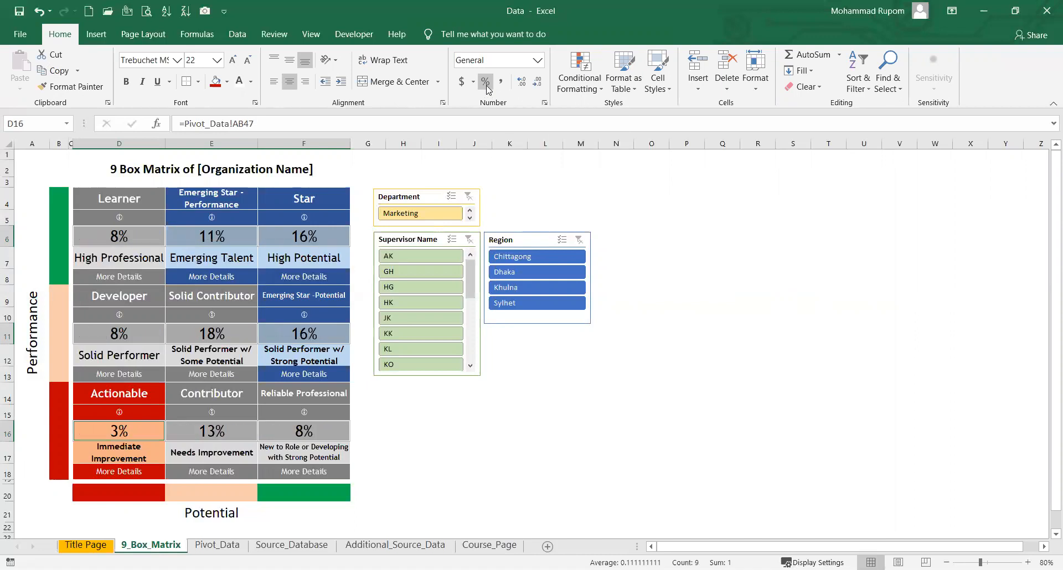
{"action": "left_click", "coordinate": [609, 475]}
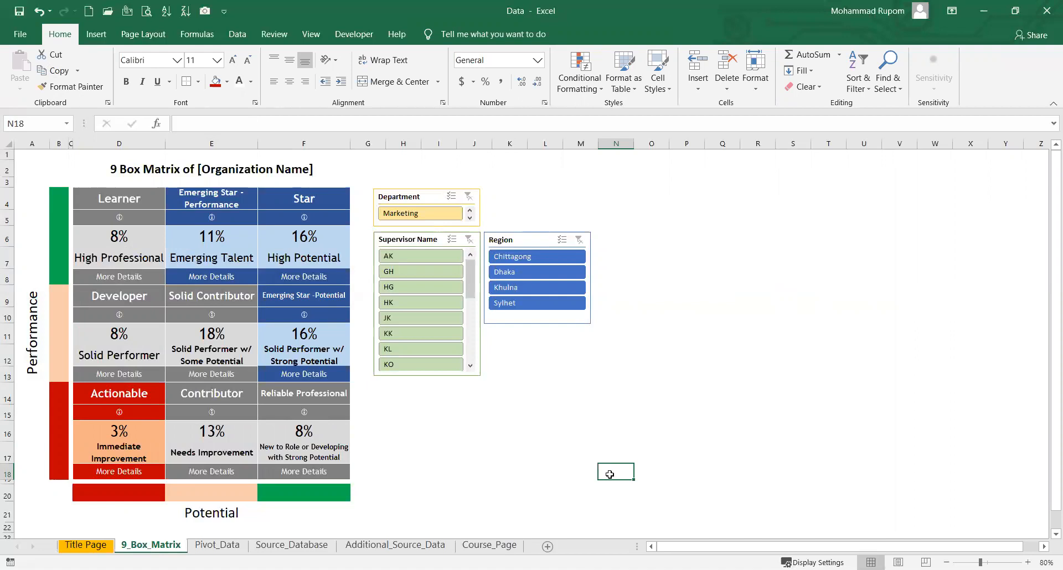
View the training registration and full syllabus links on the Course_Page sheet
{"action": "left_click", "coordinate": [498, 547]}
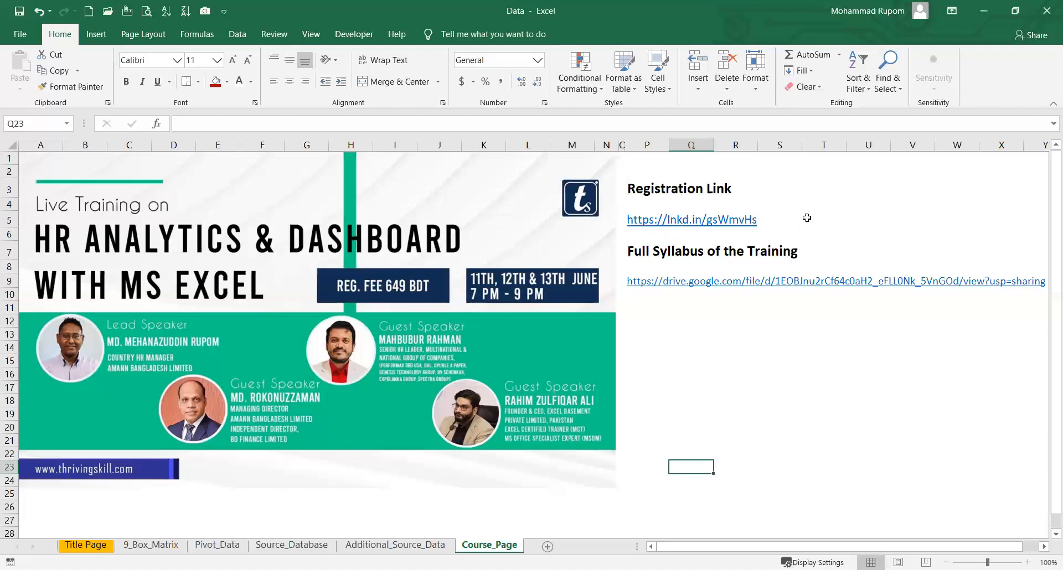
{"action": "left_click", "coordinate": [770, 220]}
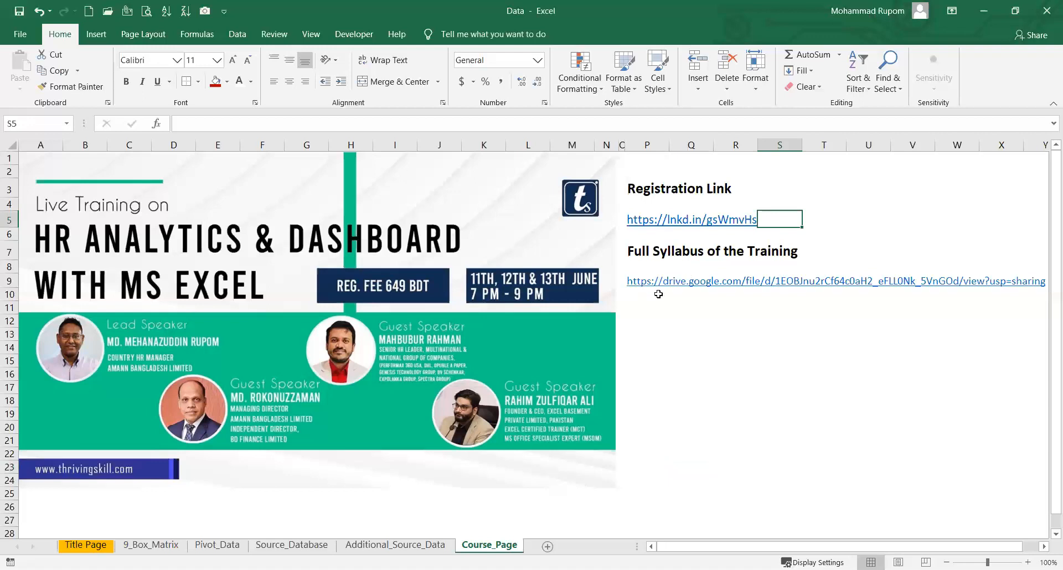